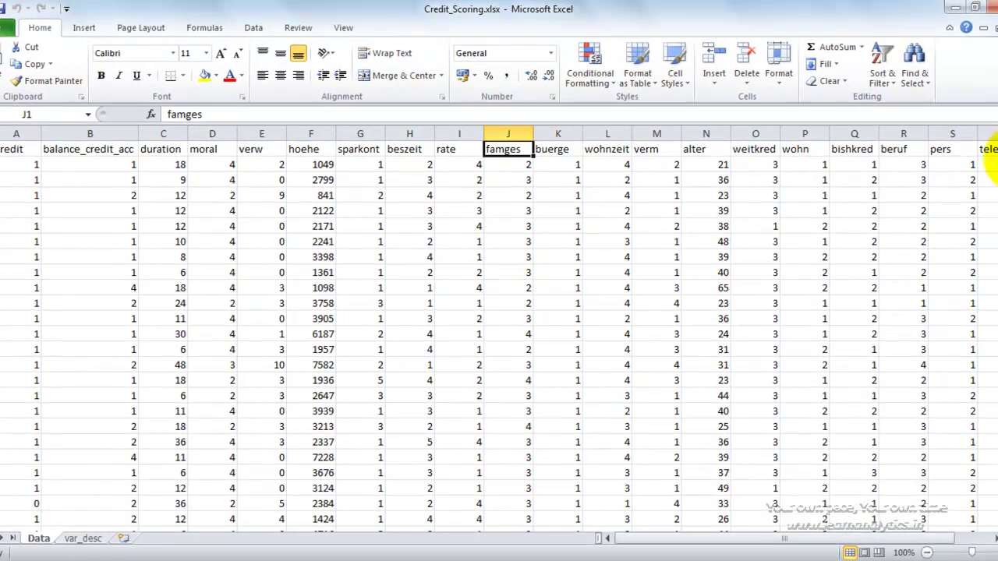
Examine the Credit, balance_credit_acc and duration columns of the Data sheet.
{"action": "left_click_drag", "start_coordinate": [990, 164], "coordinate": [984, 144]}
{"action": "left_click", "coordinate": [15, 133]}
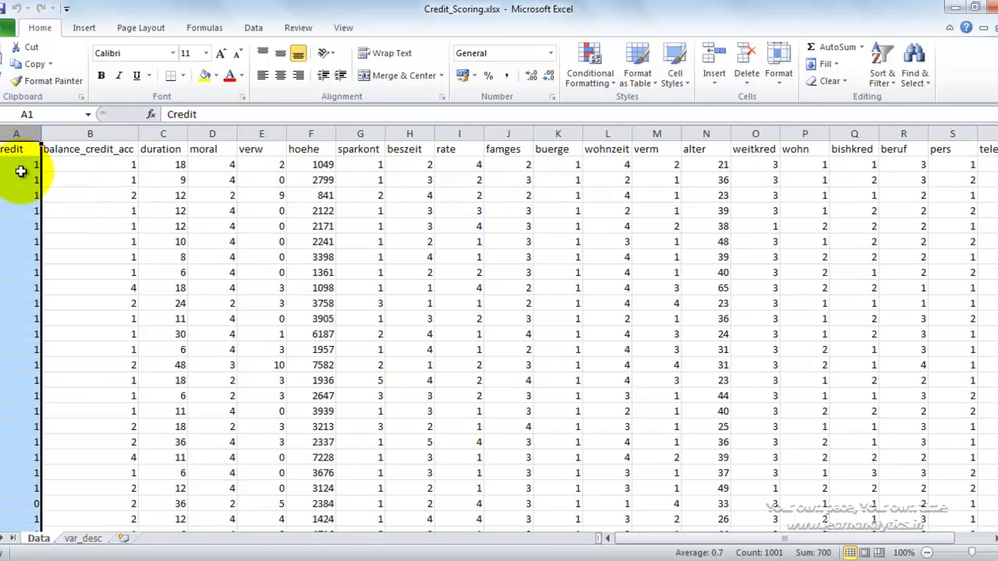
{"action": "left_click", "coordinate": [21, 166]}
{"action": "left_click_drag", "start_coordinate": [989, 165], "coordinate": [992, 118]}
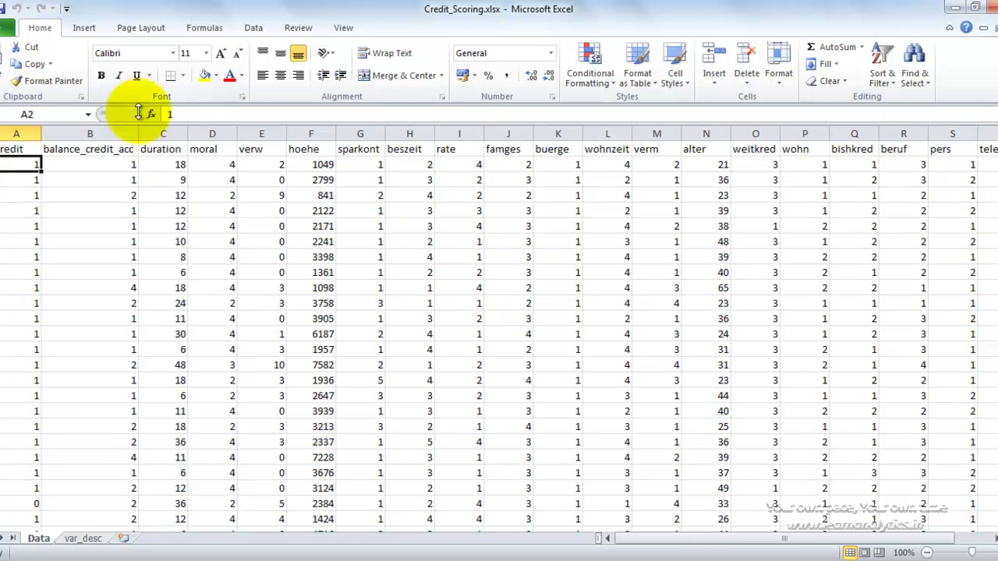
{"action": "left_click", "coordinate": [100, 133]}
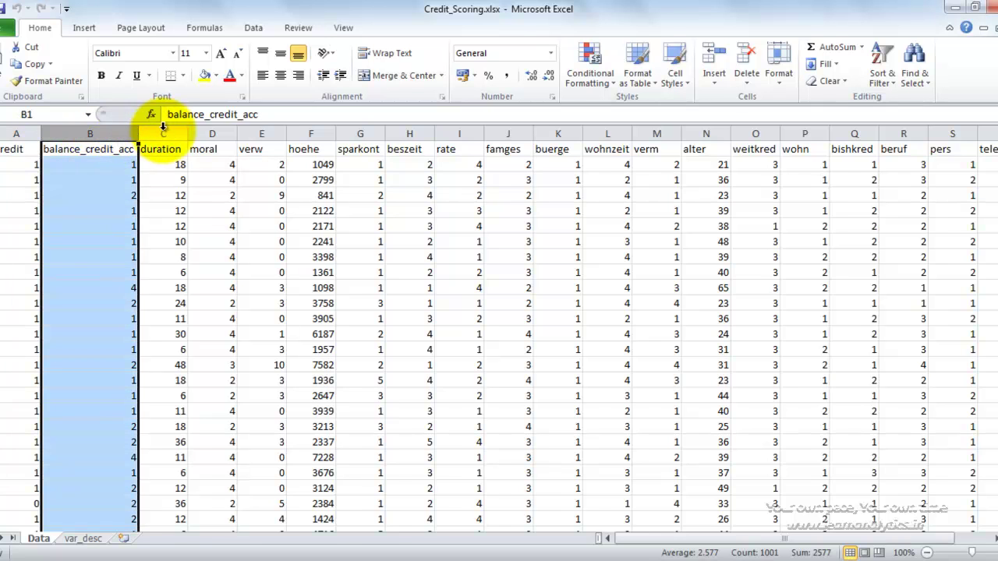
{"action": "left_click", "coordinate": [161, 133]}
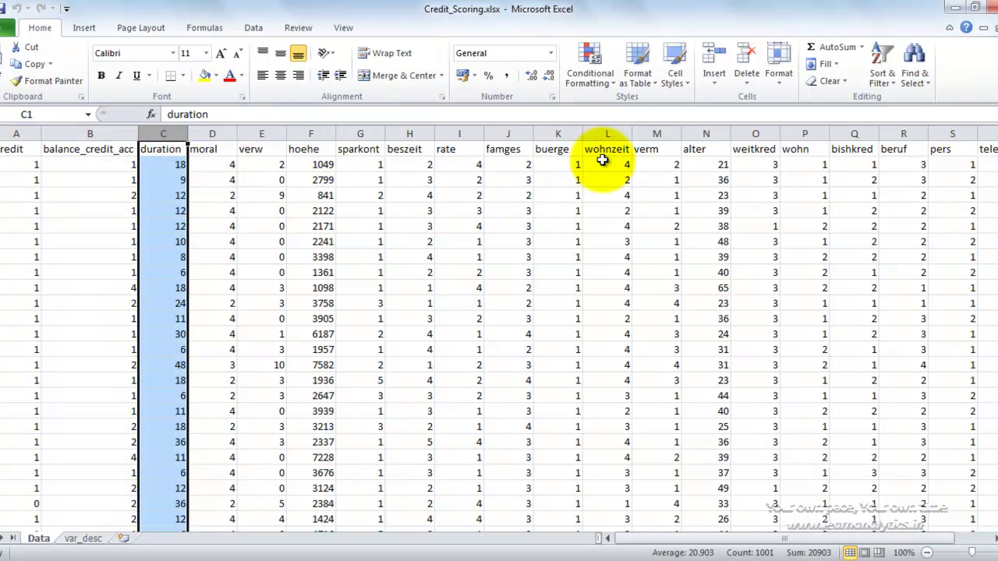
Examine the balance_credit_acc and Credit descriptions and categories on the var_desc sheet.
{"action": "left_click", "coordinate": [85, 539]}
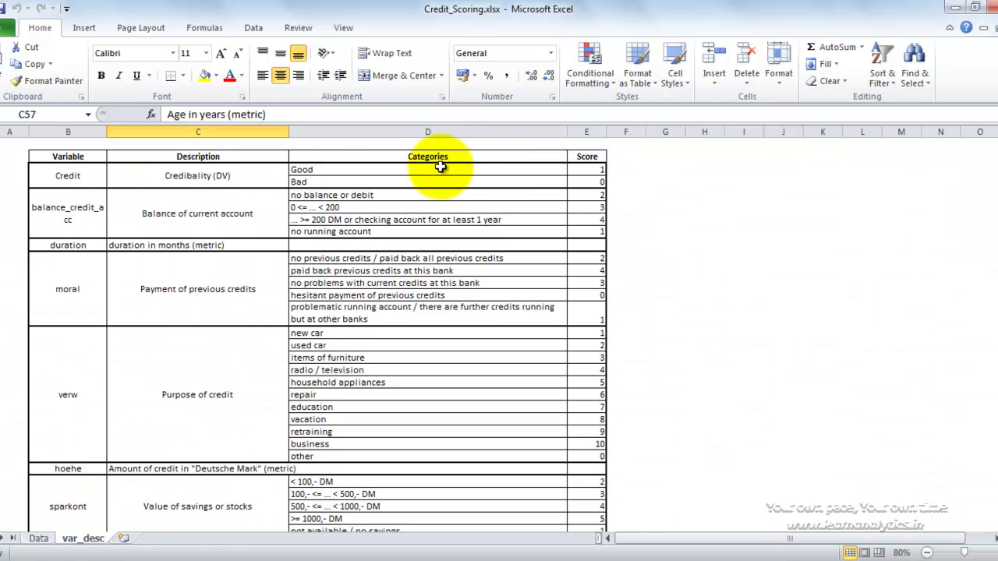
{"action": "left_click", "coordinate": [65, 213]}
{"action": "left_click", "coordinate": [176, 213]}
{"action": "left_click", "coordinate": [316, 220]}
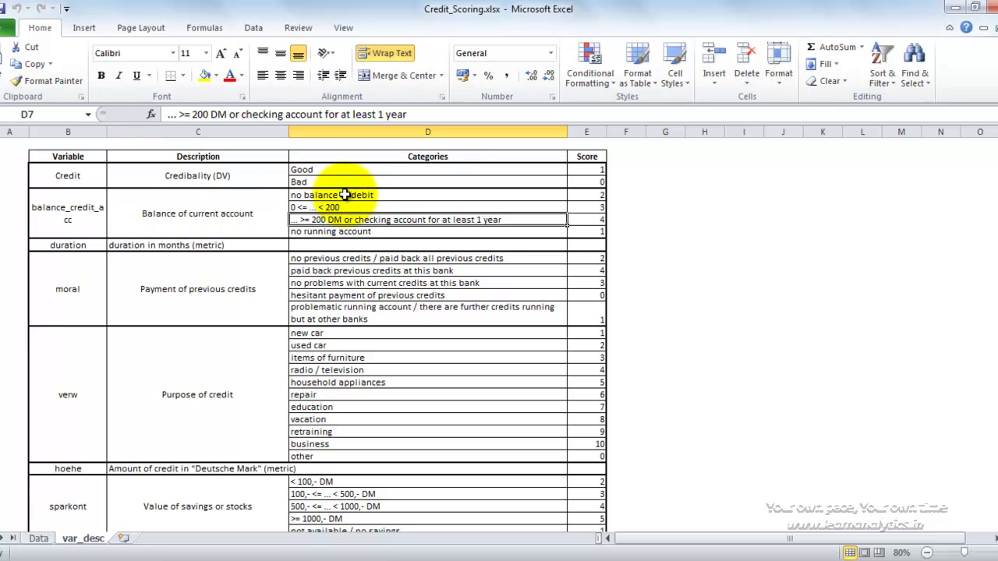
{"action": "left_click_drag", "start_coordinate": [67, 175], "coordinate": [583, 180]}
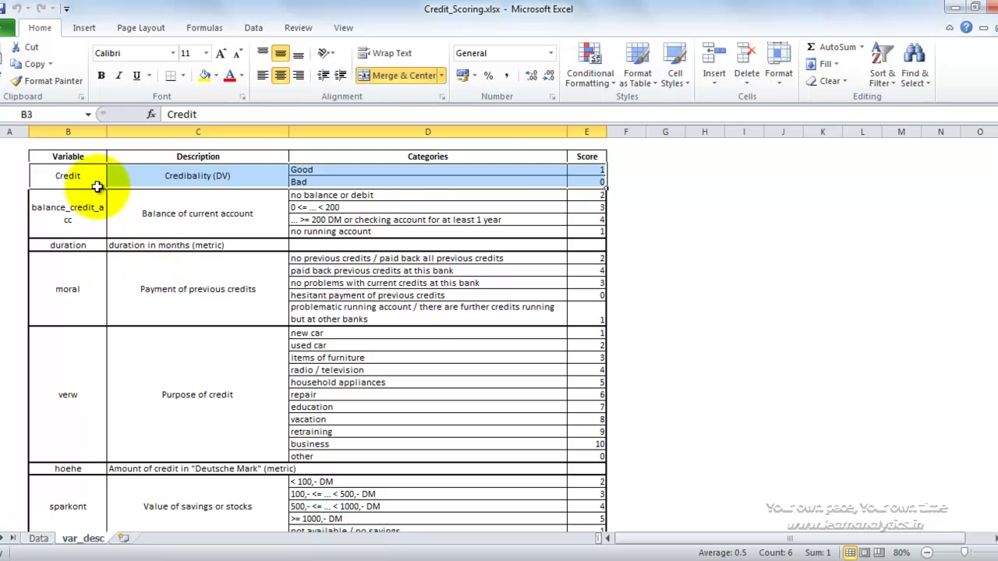
{"action": "left_click", "coordinate": [410, 169]}
{"action": "left_click_drag", "start_coordinate": [359, 184], "coordinate": [551, 184]}
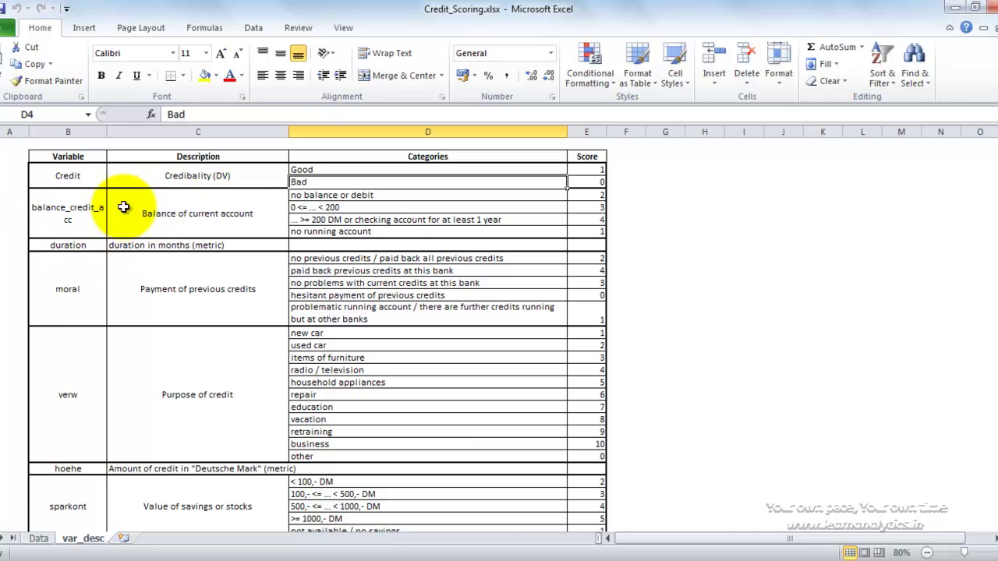
Read through the remaining variable descriptions on the var_desc sheet, from current account balance down to foreign worker.
{"action": "left_click", "coordinate": [217, 206]}
{"action": "left_click_drag", "start_coordinate": [334, 197], "coordinate": [341, 228]}
{"action": "left_click_drag", "start_coordinate": [69, 244], "coordinate": [277, 244]}
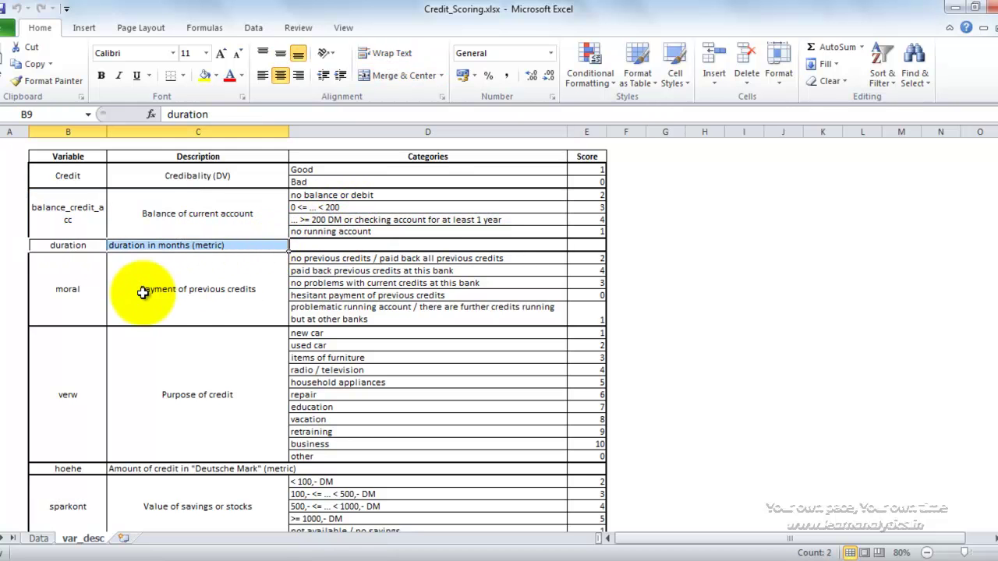
{"action": "left_click", "coordinate": [205, 346]}
{"action": "scroll", "coordinate": [205, 425], "scroll_direction": "down", "scroll_amount": 1}
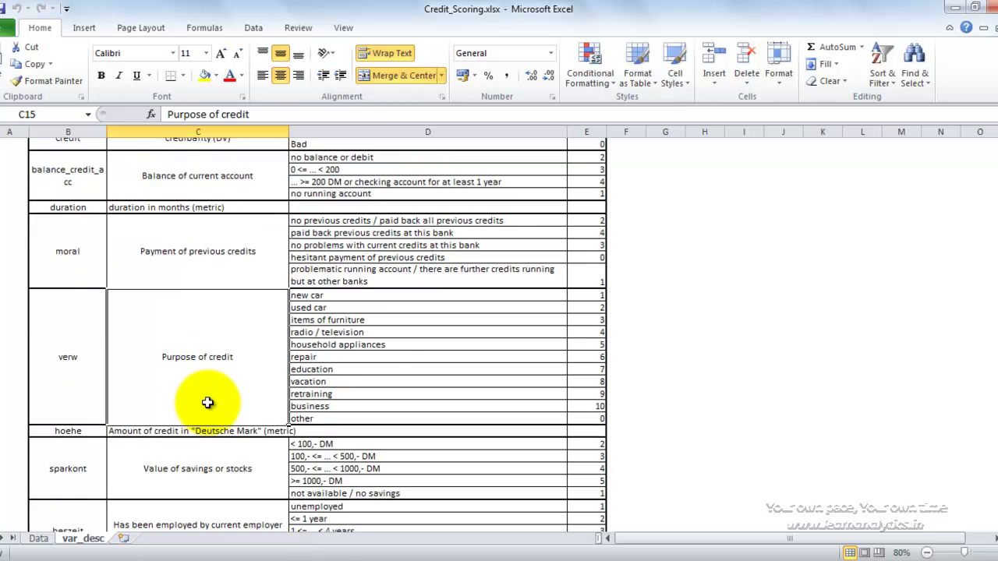
{"action": "left_click", "coordinate": [150, 434]}
{"action": "scroll", "coordinate": [195, 398], "scroll_direction": "down", "scroll_amount": 10}
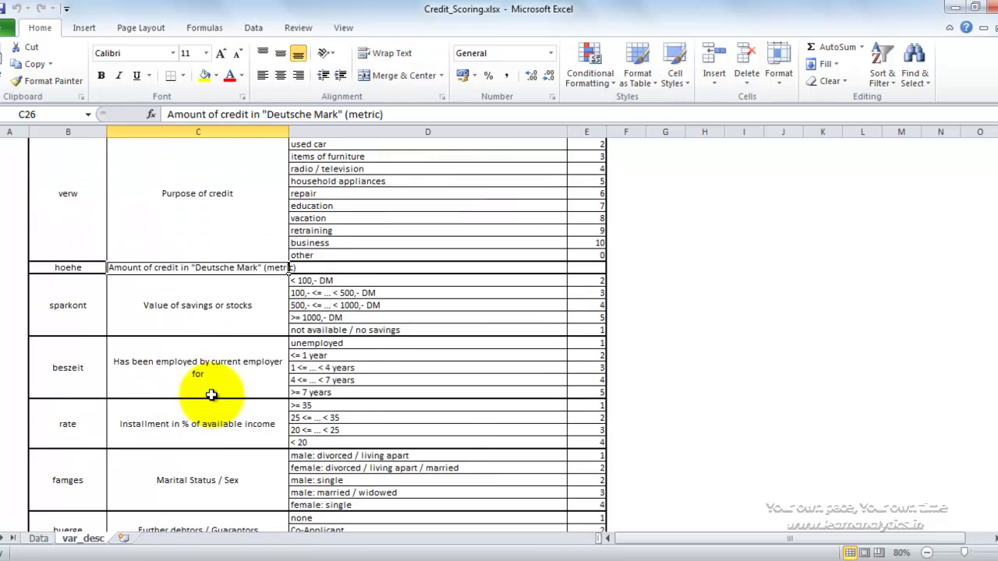
{"action": "left_click_drag", "start_coordinate": [155, 432], "coordinate": [457, 437]}
{"action": "scroll", "coordinate": [456, 437], "scroll_direction": "down", "scroll_amount": 6}
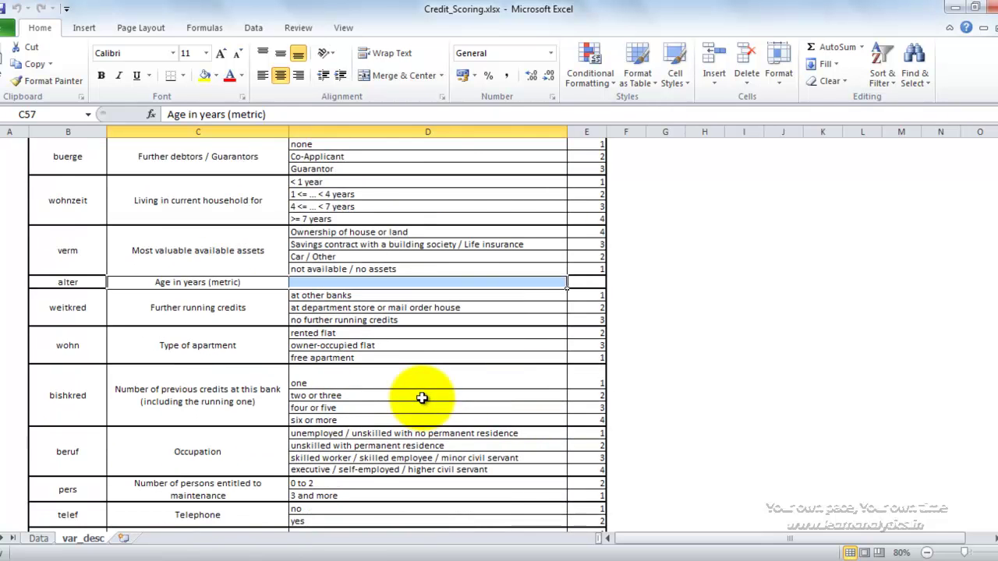
{"action": "left_click", "coordinate": [219, 355]}
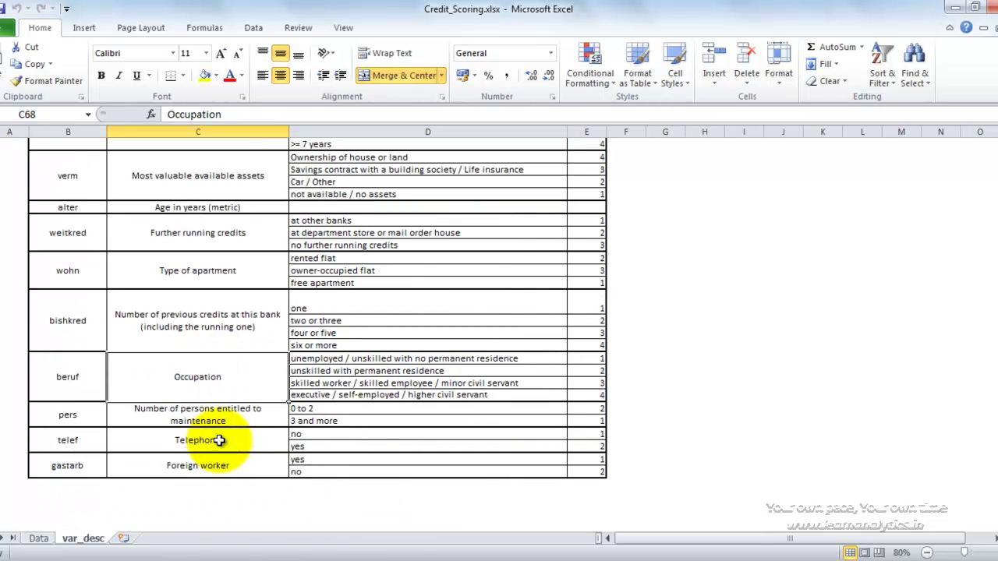
{"action": "left_click", "coordinate": [199, 467]}
{"action": "scroll", "coordinate": [272, 386], "scroll_direction": "up", "scroll_amount": 17}
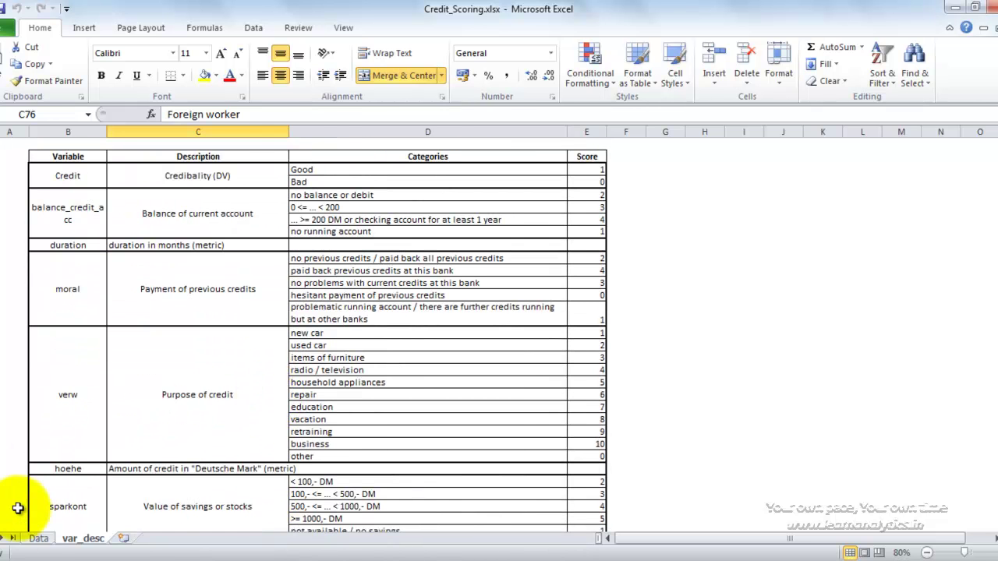
Inspect the predictor columns from balance_credit_acc onward on the Data sheet, along with the first record's predictor and Credit values.
{"action": "left_click", "coordinate": [38, 538]}
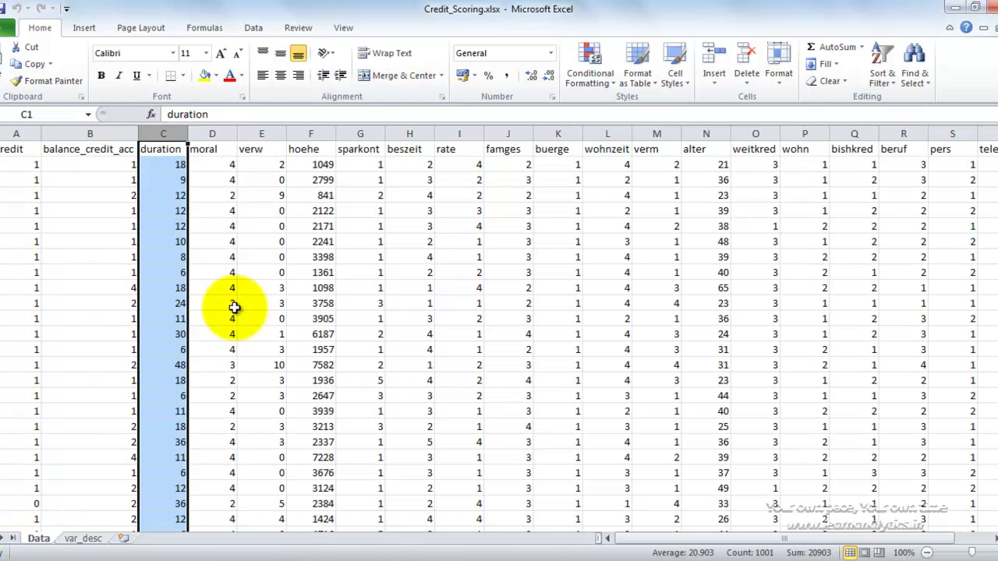
{"action": "left_click", "coordinate": [212, 304]}
{"action": "left_click_drag", "start_coordinate": [90, 137], "coordinate": [989, 133]}
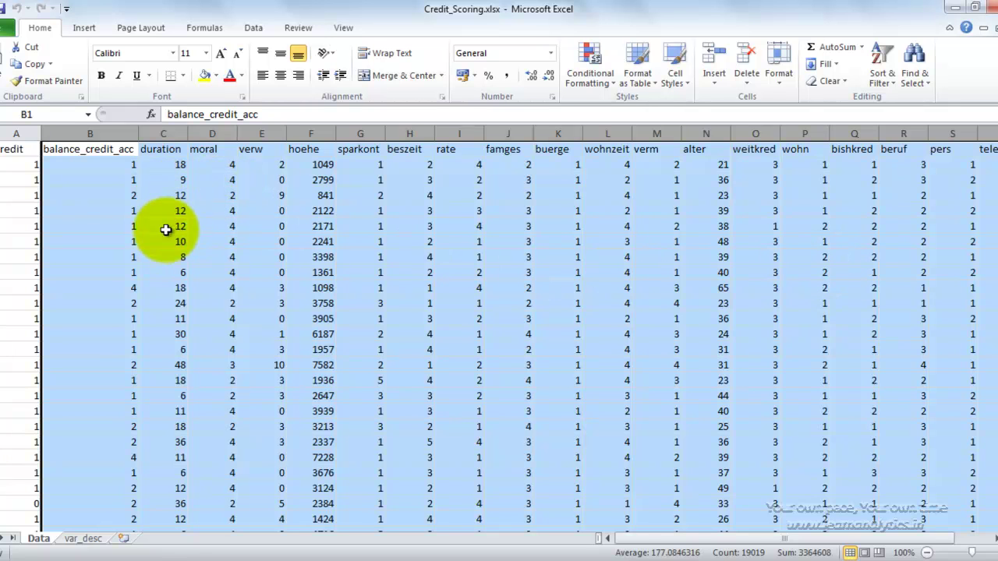
{"action": "left_click_drag", "start_coordinate": [729, 537], "coordinate": [696, 545]}
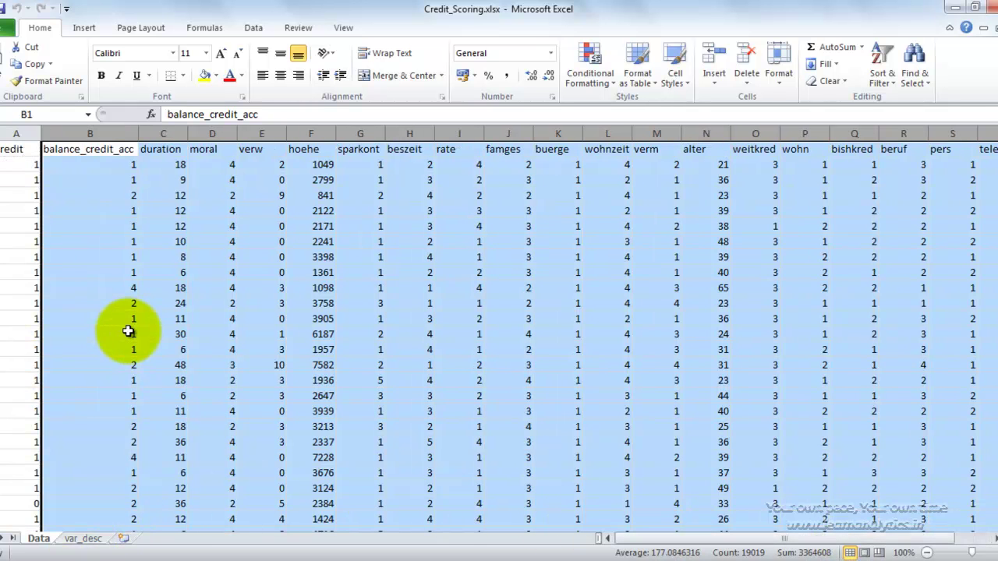
{"action": "left_click", "coordinate": [84, 225]}
{"action": "left_click_drag", "start_coordinate": [89, 165], "coordinate": [924, 165]}
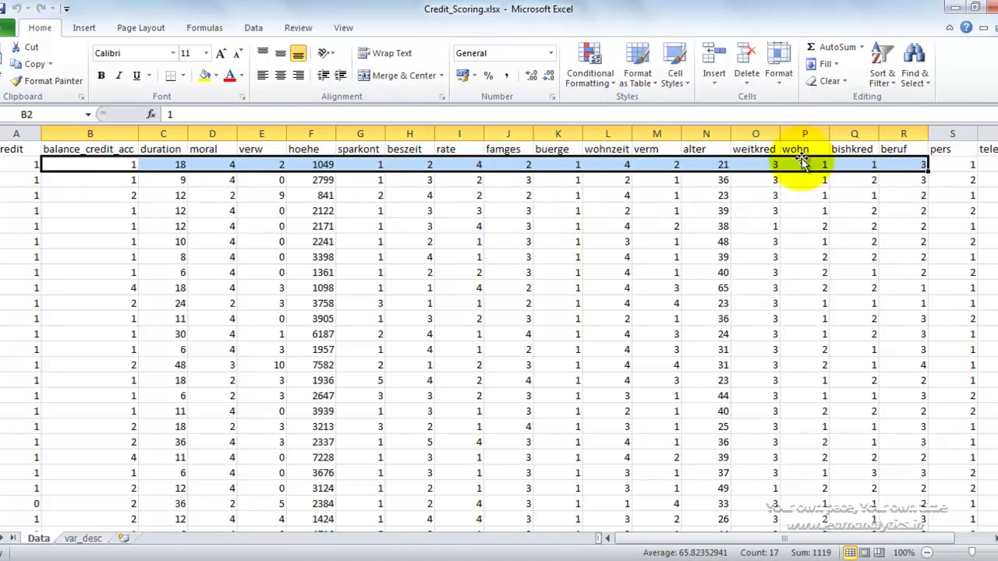
{"action": "left_click", "coordinate": [15, 164]}
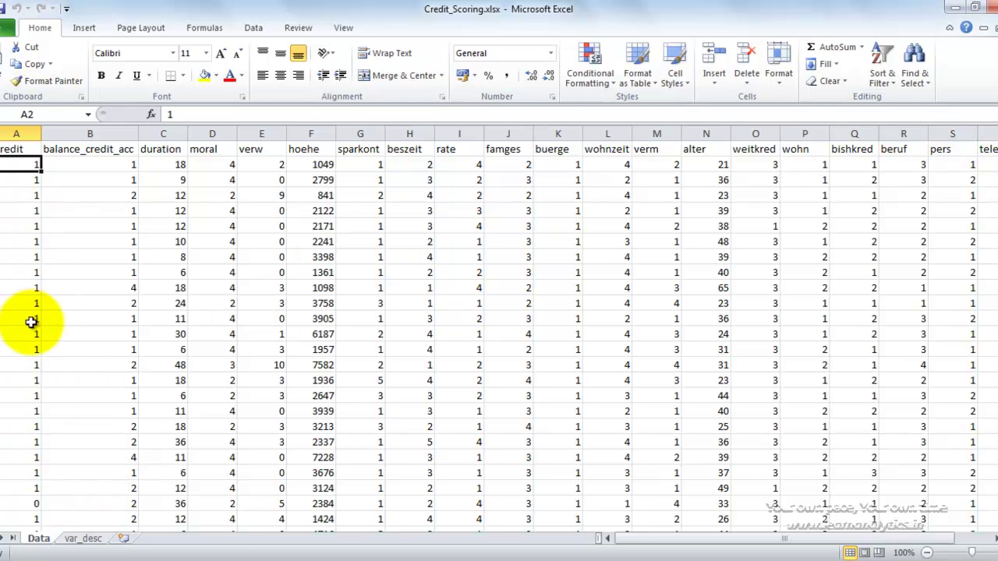
Compare the Credit values on the Data sheet with the Good and Bad scores on the var_desc sheet.
{"action": "left_click", "coordinate": [83, 539]}
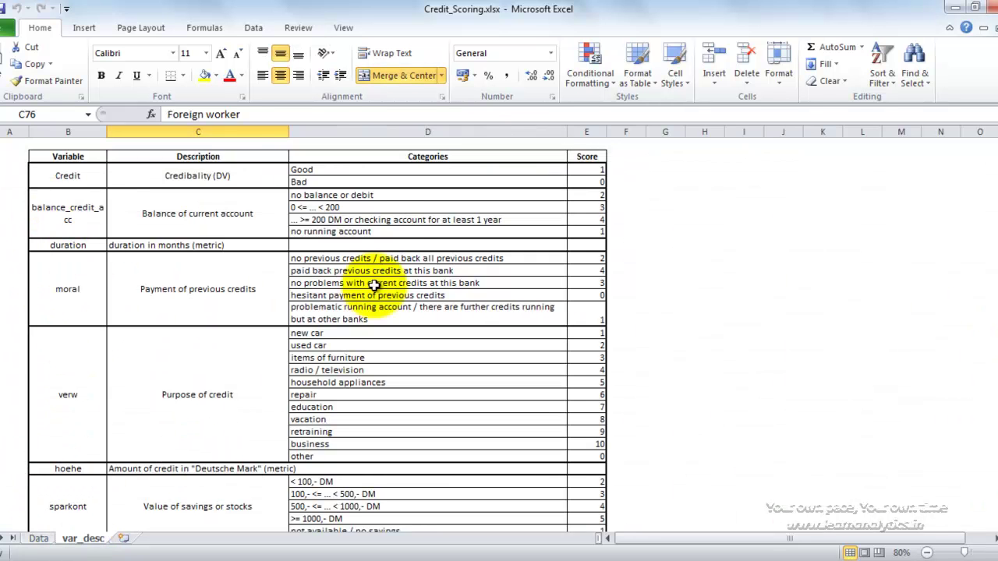
{"action": "left_click", "coordinate": [36, 541]}
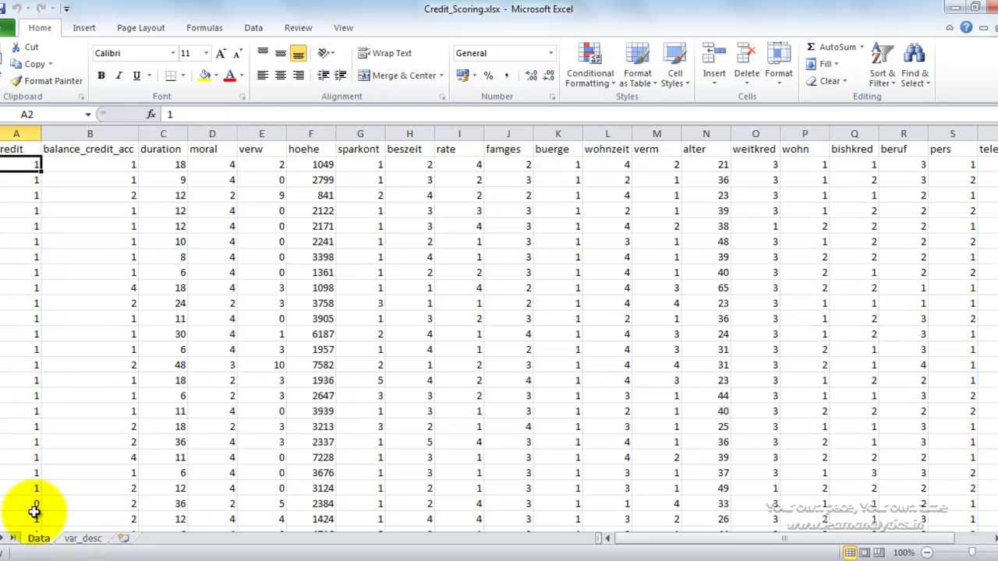
{"action": "left_click", "coordinate": [32, 195]}
{"action": "left_click", "coordinate": [31, 303]}
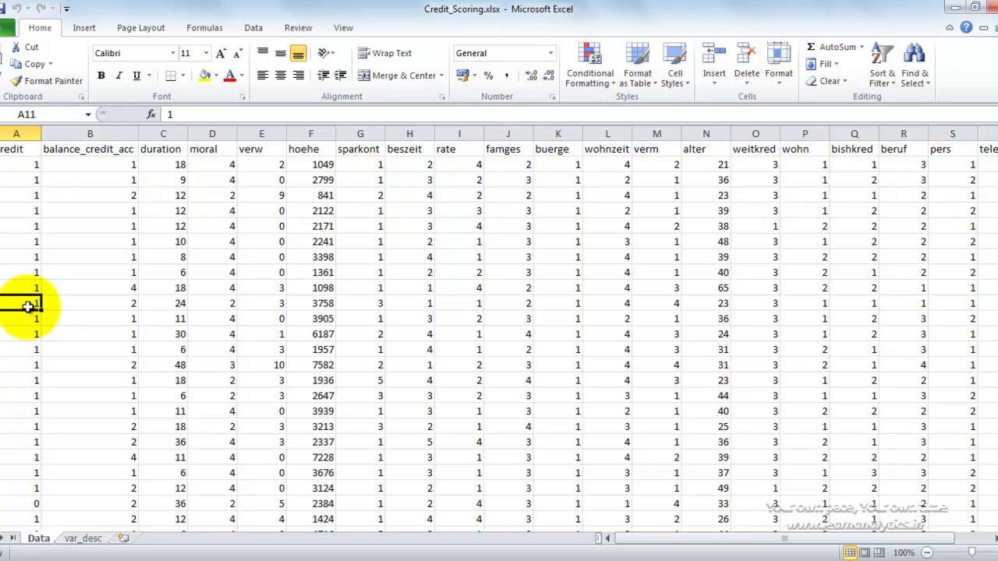
{"action": "left_click", "coordinate": [81, 539]}
{"action": "left_click", "coordinate": [594, 170]}
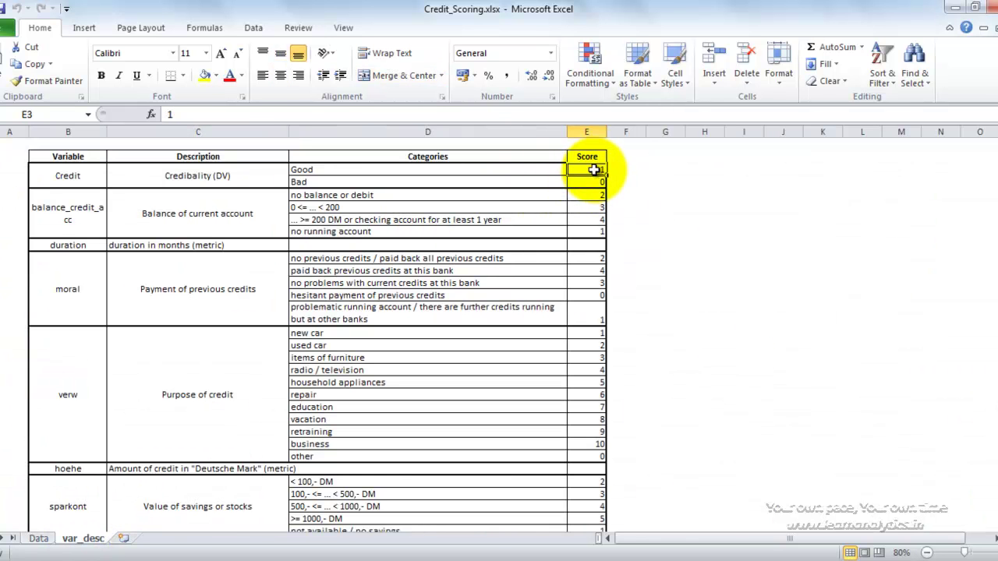
{"action": "left_click", "coordinate": [593, 181]}
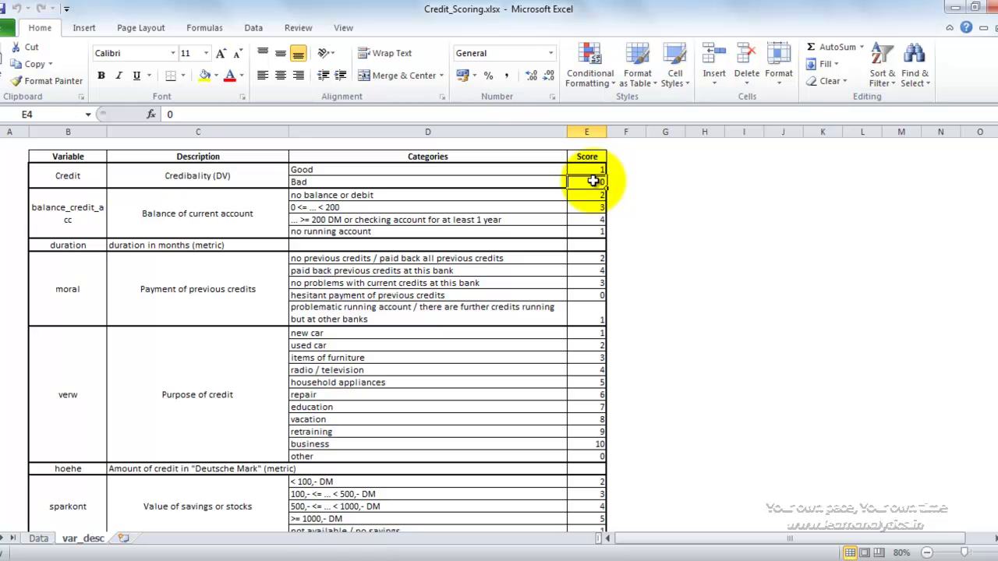
Minimise the open windows, start R x64 2.14.0 from the desktop and maximise the R Console.
{"action": "left_click", "coordinate": [957, 8]}
{"action": "left_click", "coordinate": [956, 8]}
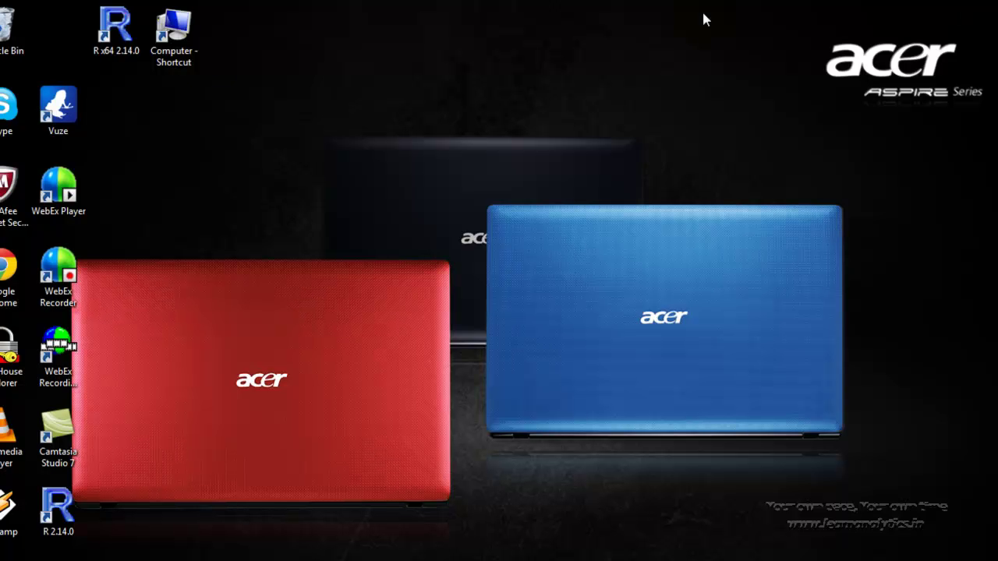
{"action": "double_click", "coordinate": [127, 35]}
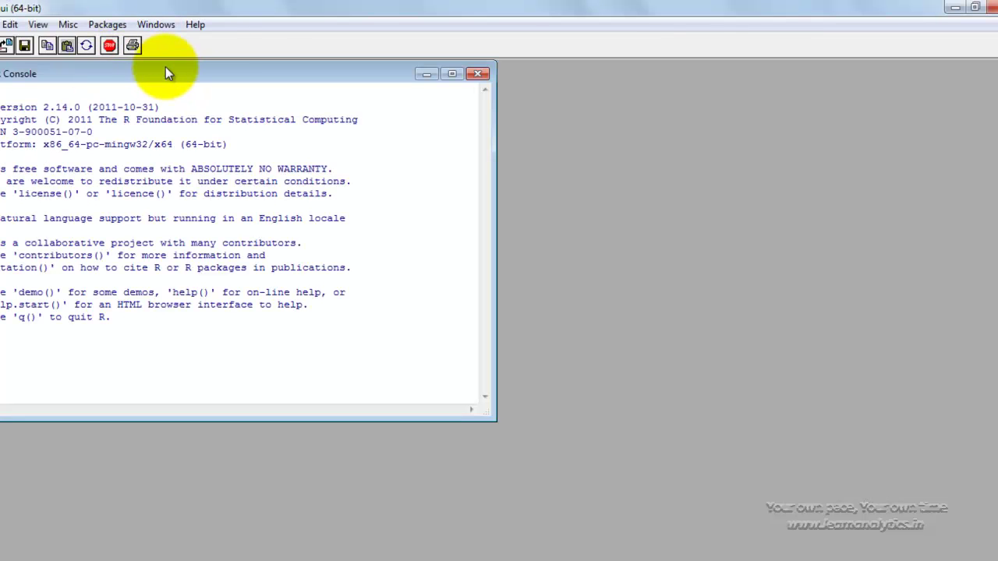
{"action": "left_click", "coordinate": [453, 75]}
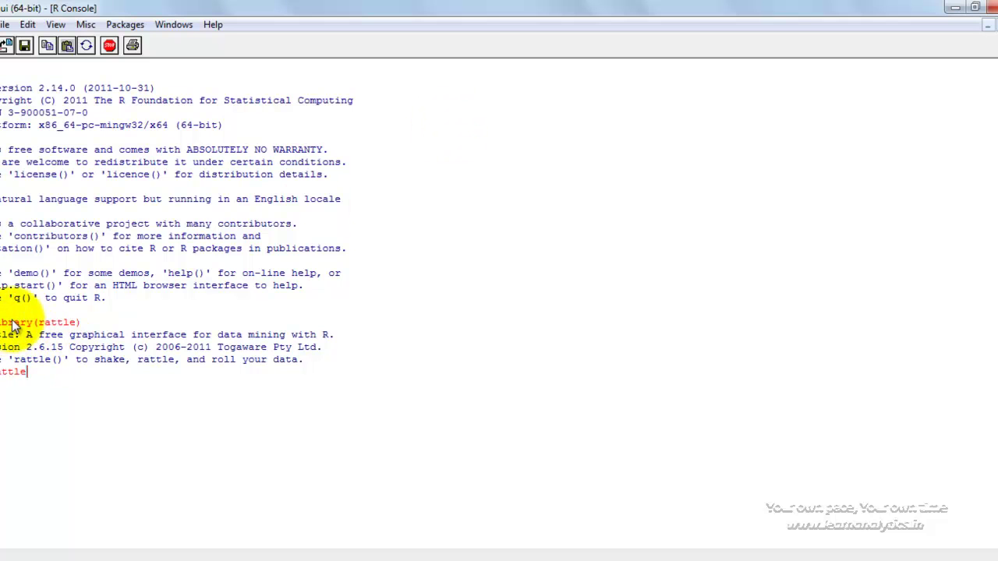
Start the Rattle interface with the command rattle() and maximise its window.
{"action": "type", "text": "()"}
{"action": "key", "text": "Return"}
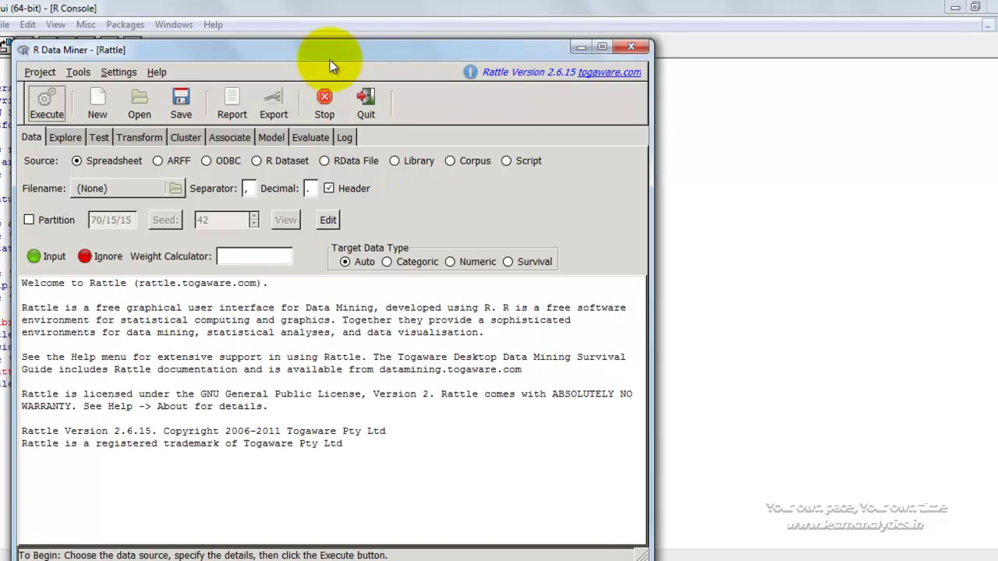
{"action": "double_click", "coordinate": [345, 48]}
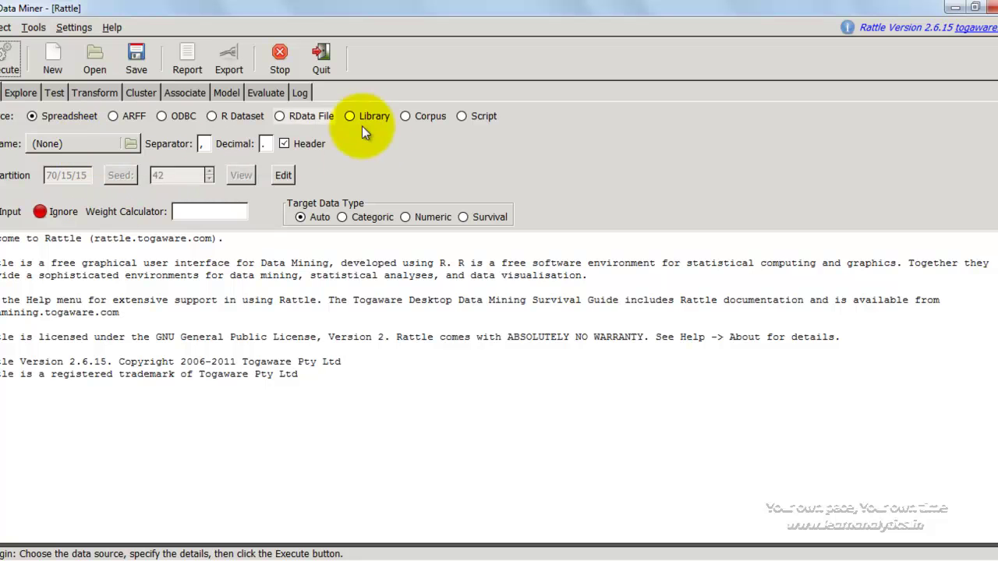
Open the dataset file chooser and check which file types it can load, keeping the CSV Files filter.
{"action": "left_click", "coordinate": [55, 148]}
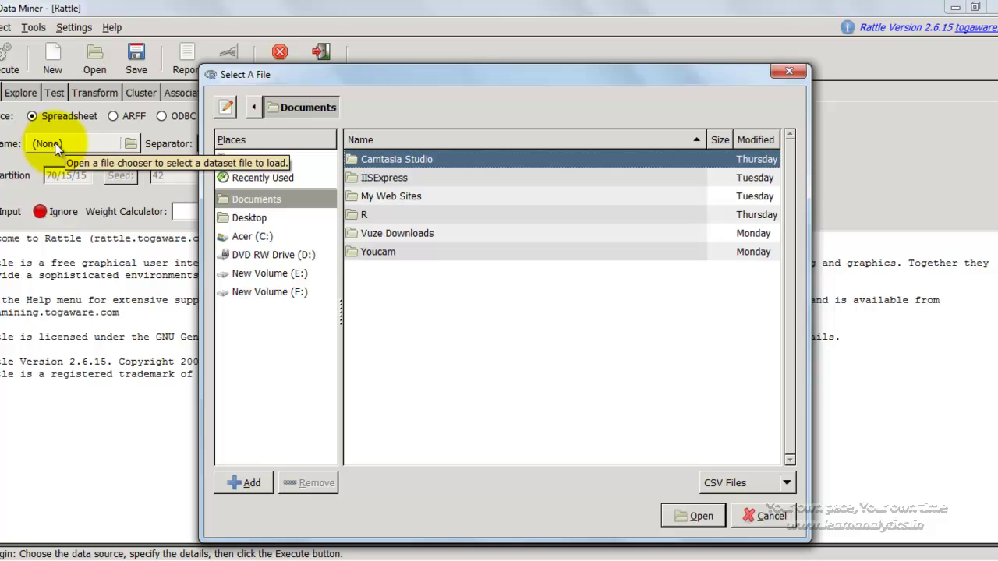
{"action": "left_click", "coordinate": [787, 483]}
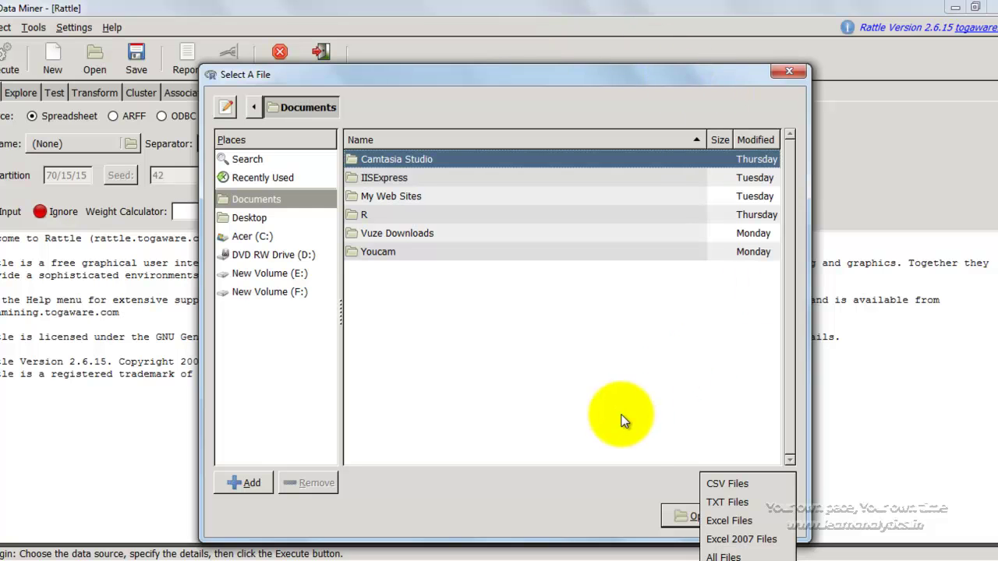
{"action": "left_click", "coordinate": [673, 522]}
{"action": "left_click_drag", "start_coordinate": [587, 98], "coordinate": [566, 48]}
{"action": "left_click", "coordinate": [768, 434]}
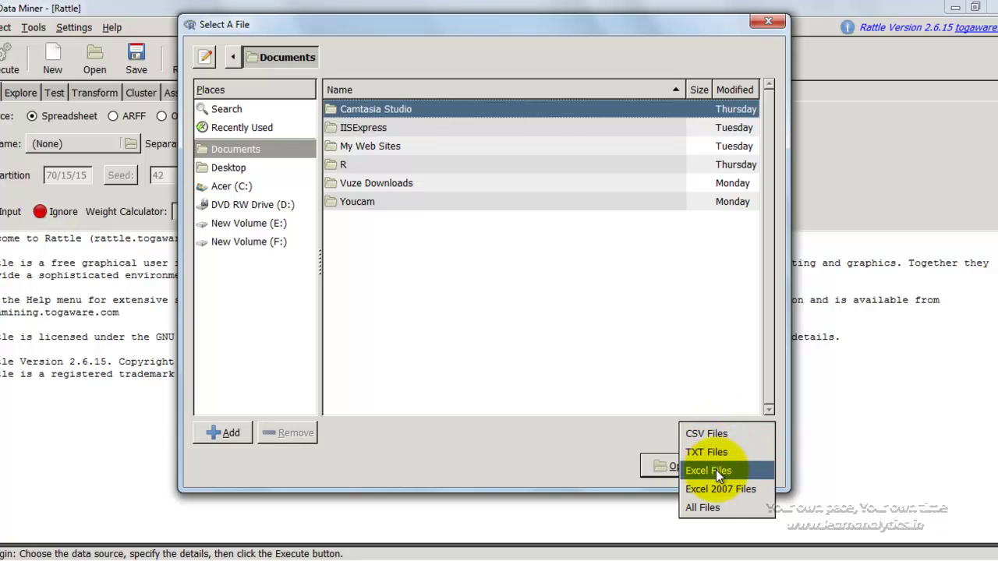
{"action": "left_click", "coordinate": [575, 450]}
Load credit.csv from the Videos tutorials folder on New Volume (E:) into Rattle as the spreadsheet data source.
{"action": "left_click", "coordinate": [238, 223]}
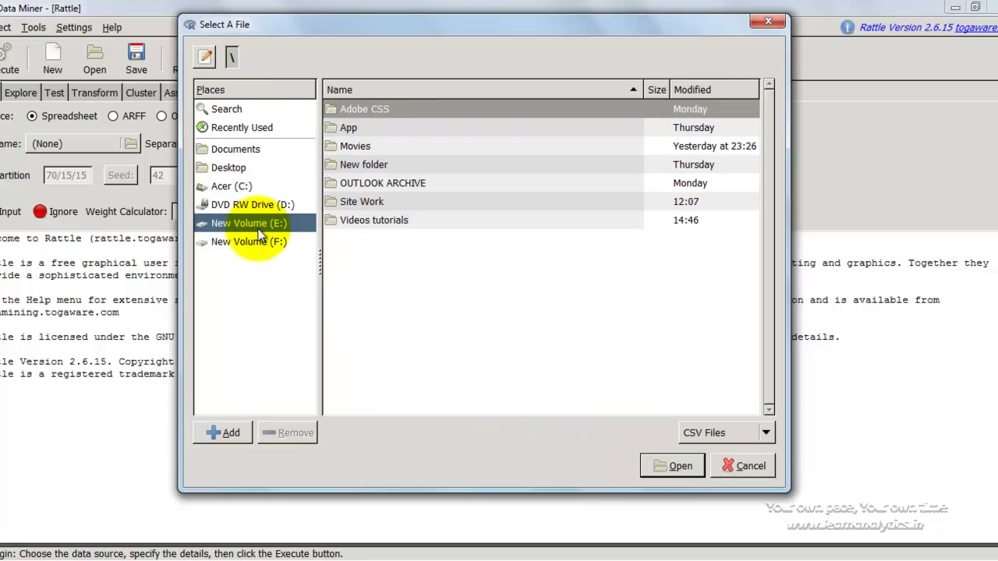
{"action": "double_click", "coordinate": [347, 221]}
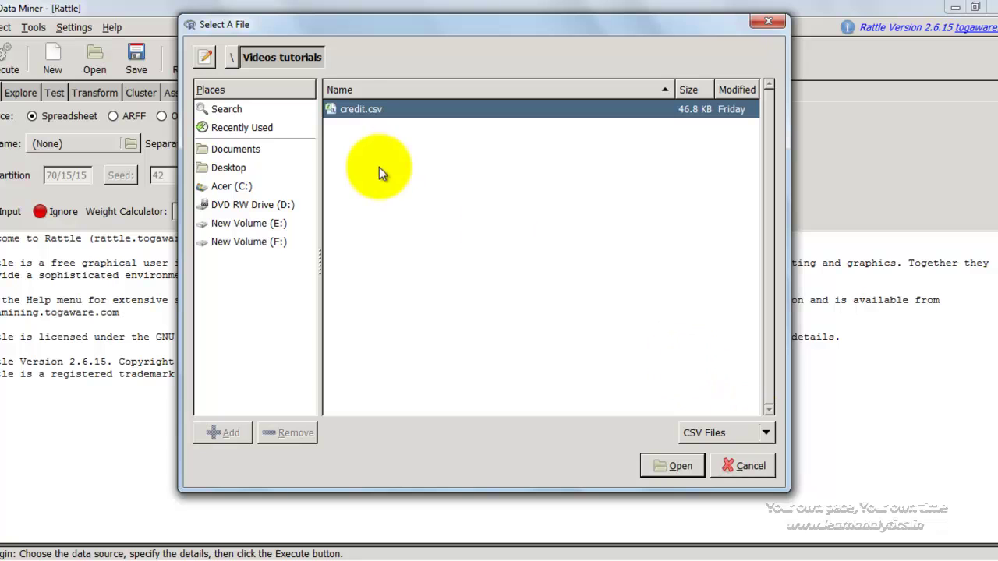
{"action": "left_click", "coordinate": [668, 463]}
{"action": "left_click", "coordinate": [8, 58]}
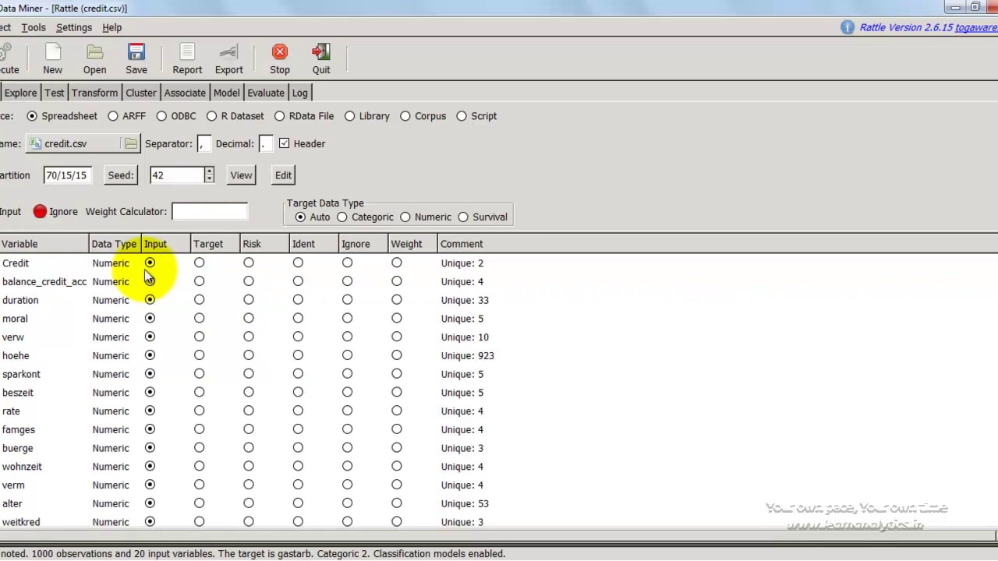
Examine the variables of credit.csv with their data types and assigned roles, checking which variable is set as the target.
{"action": "left_click", "coordinate": [32, 282]}
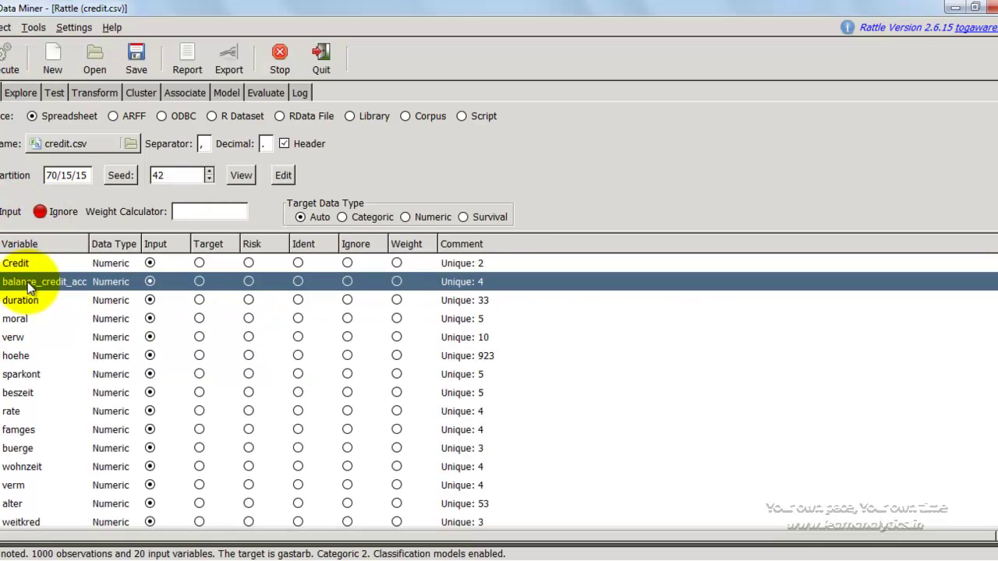
{"action": "left_click", "coordinate": [31, 318]}
{"action": "scroll", "coordinate": [109, 298], "scroll_direction": "down", "scroll_amount": 3}
{"action": "scroll", "coordinate": [109, 297], "scroll_direction": "up", "scroll_amount": 3}
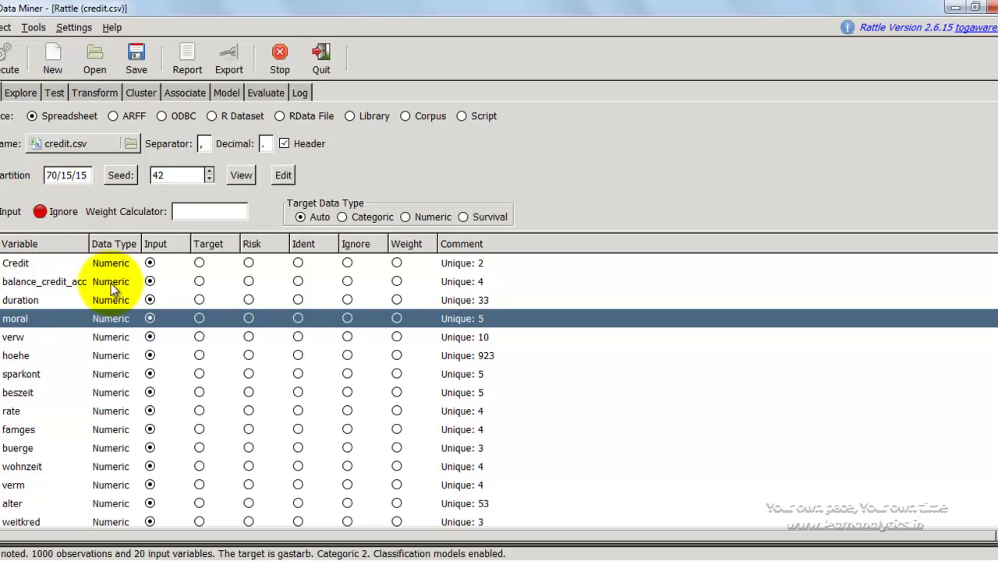
{"action": "left_click", "coordinate": [26, 267]}
{"action": "left_click", "coordinate": [22, 300]}
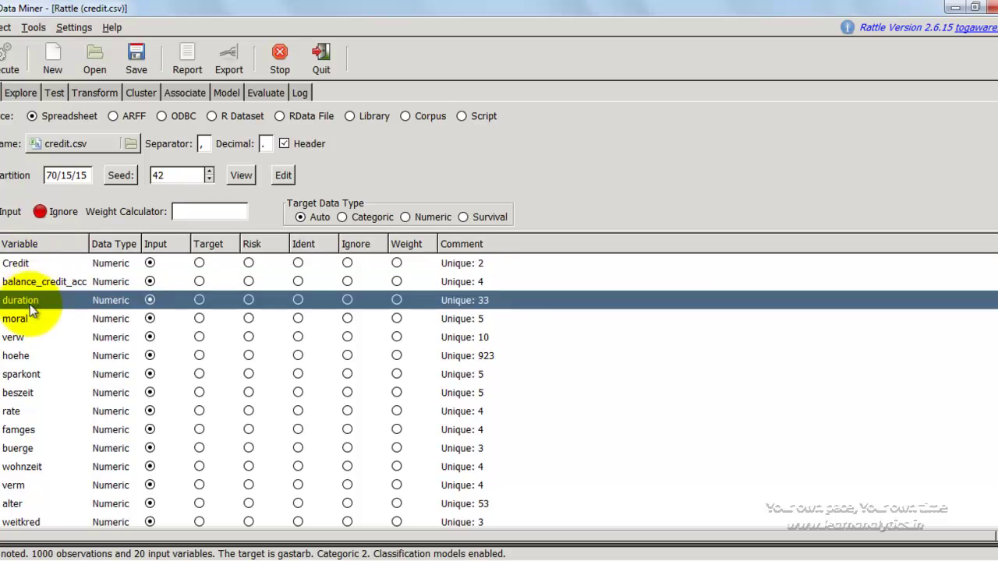
{"action": "left_click", "coordinate": [31, 318]}
{"action": "left_click", "coordinate": [86, 263]}
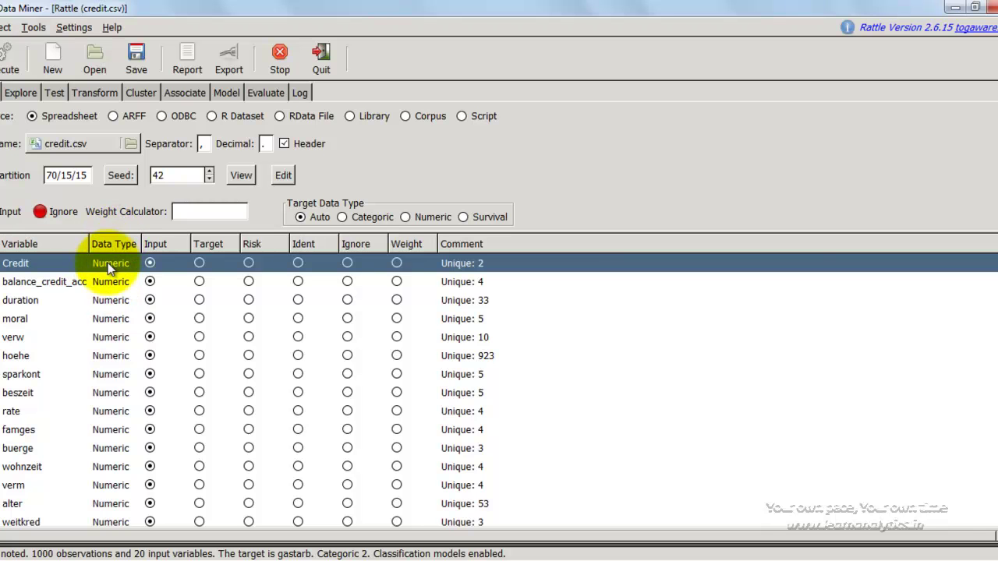
{"action": "scroll", "coordinate": [996, 312], "scroll_direction": "down", "scroll_amount": 3}
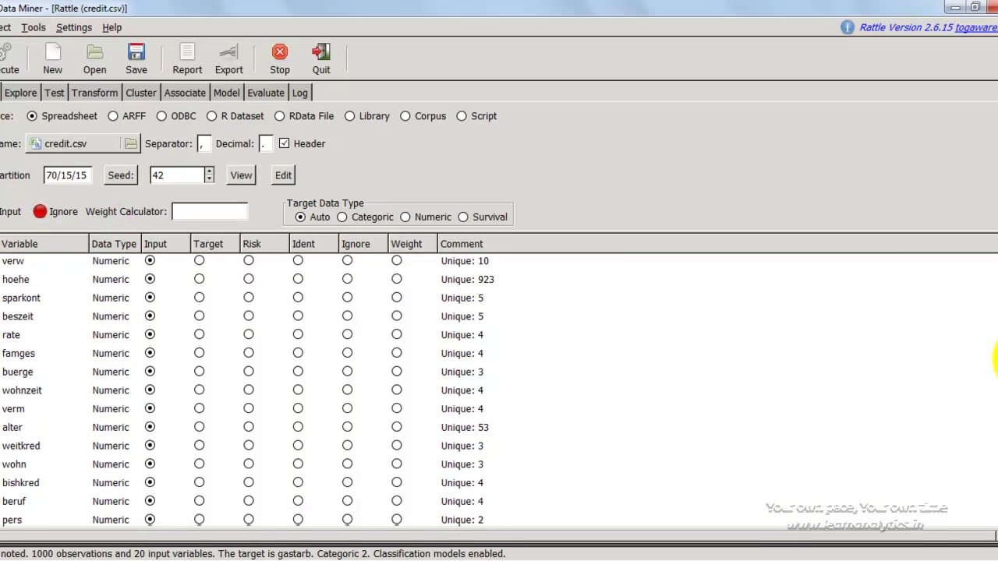
{"action": "scroll", "coordinate": [987, 334], "scroll_direction": "up", "scroll_amount": 3}
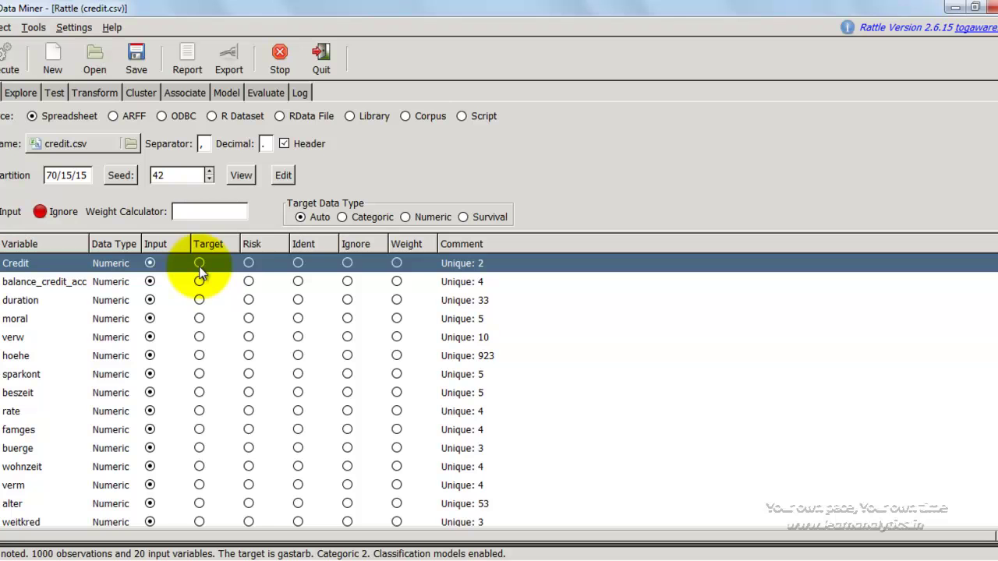
{"action": "left_click_drag", "start_coordinate": [994, 308], "coordinate": [995, 457]}
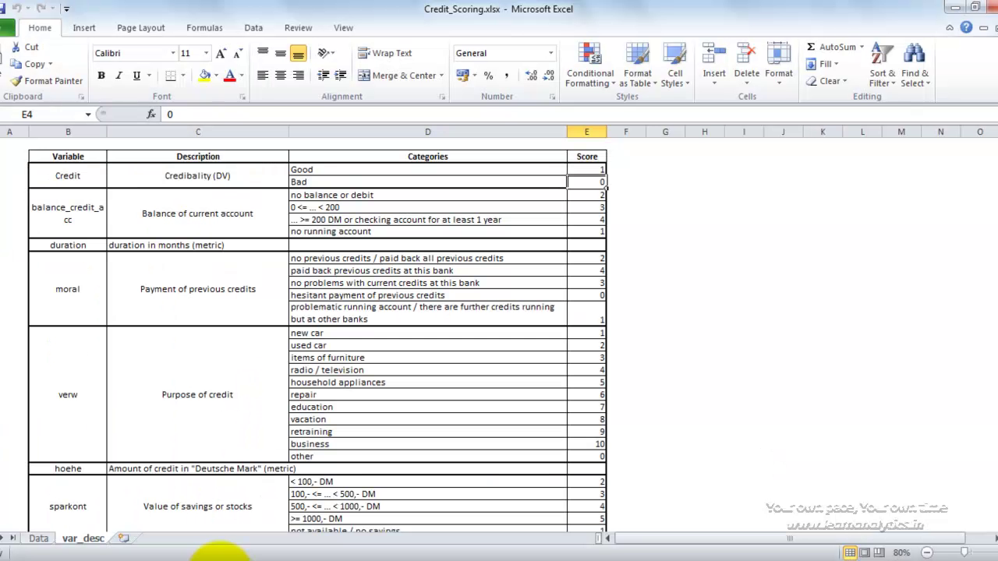
Look up the description, categories and scores of the gastarb variable in the var_desc sheet of Credit_Scoring.xlsx in Excel.
{"action": "left_click", "coordinate": [123, 361]}
{"action": "scroll", "coordinate": [122, 361], "scroll_direction": "down", "scroll_amount": 20}
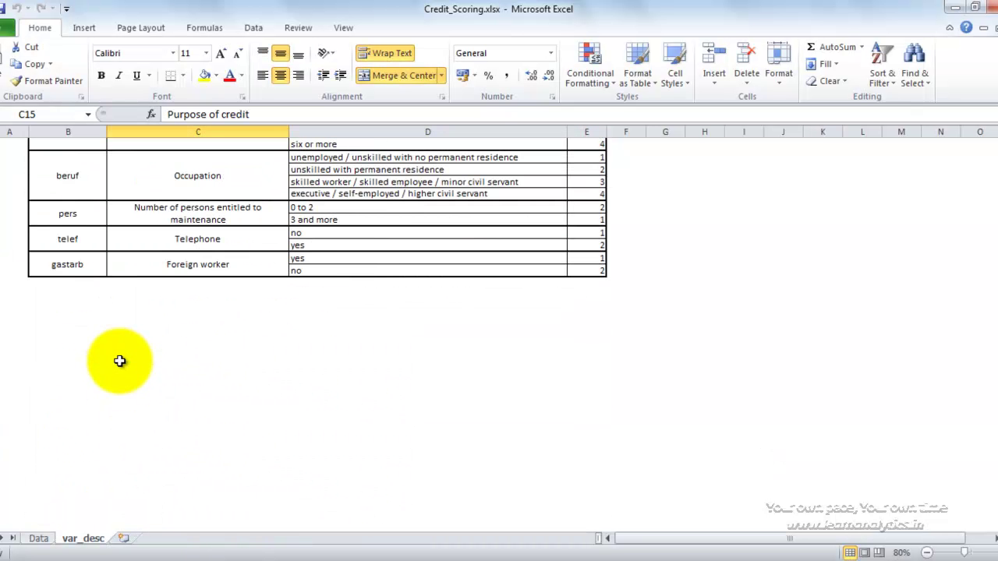
{"action": "left_click", "coordinate": [258, 282]}
{"action": "left_click", "coordinate": [237, 269]}
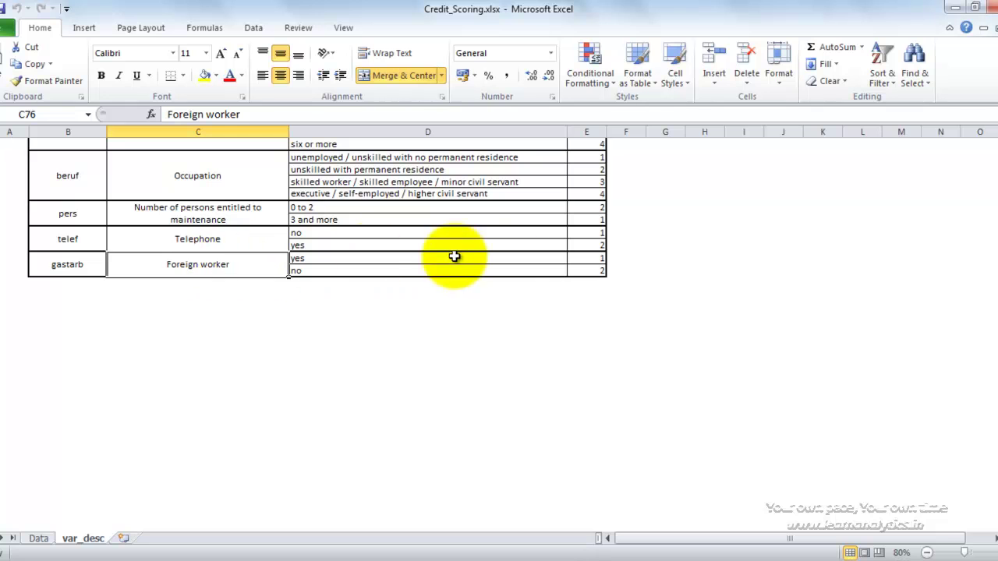
{"action": "left_click", "coordinate": [585, 258]}
{"action": "left_click", "coordinate": [587, 271]}
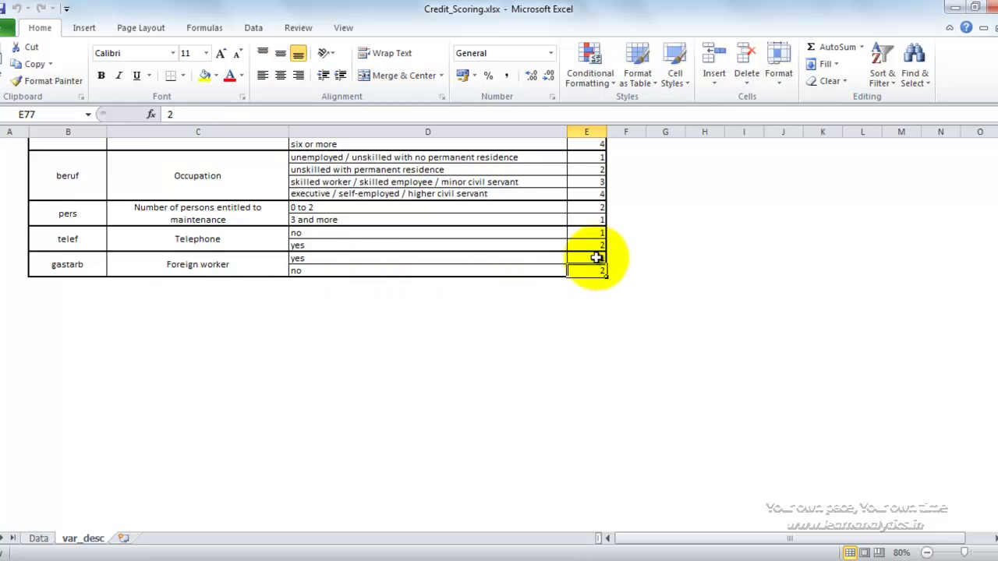
{"action": "left_click", "coordinate": [586, 258]}
{"action": "left_click", "coordinate": [168, 264]}
{"action": "left_click", "coordinate": [66, 265]}
{"action": "scroll", "coordinate": [66, 265], "scroll_direction": "up", "scroll_amount": 20}
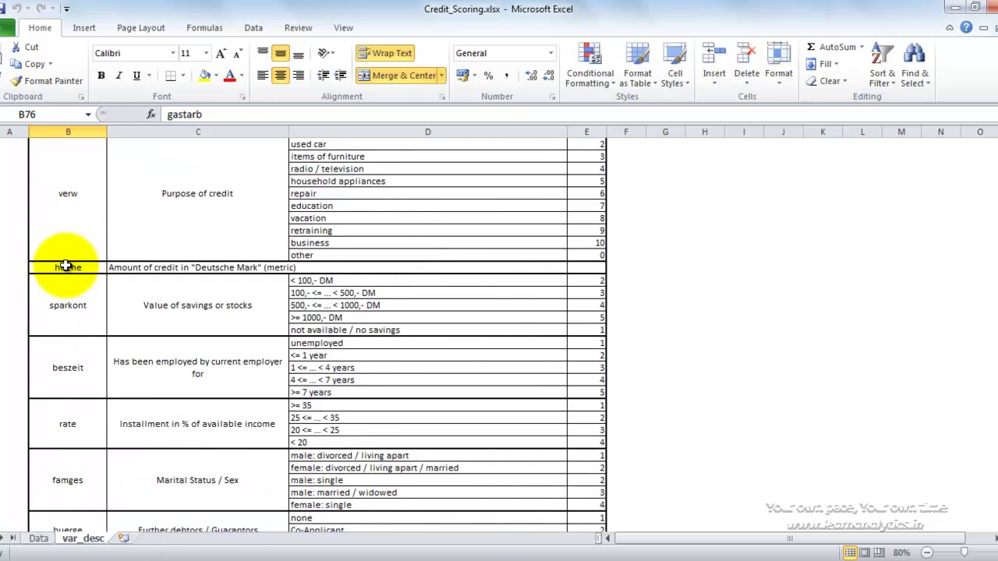
Review the Credit variable's row in the var_desc sheet, checking the scores for Good and Bad.
{"action": "left_click_drag", "start_coordinate": [70, 176], "coordinate": [588, 178]}
{"action": "left_click", "coordinate": [598, 168]}
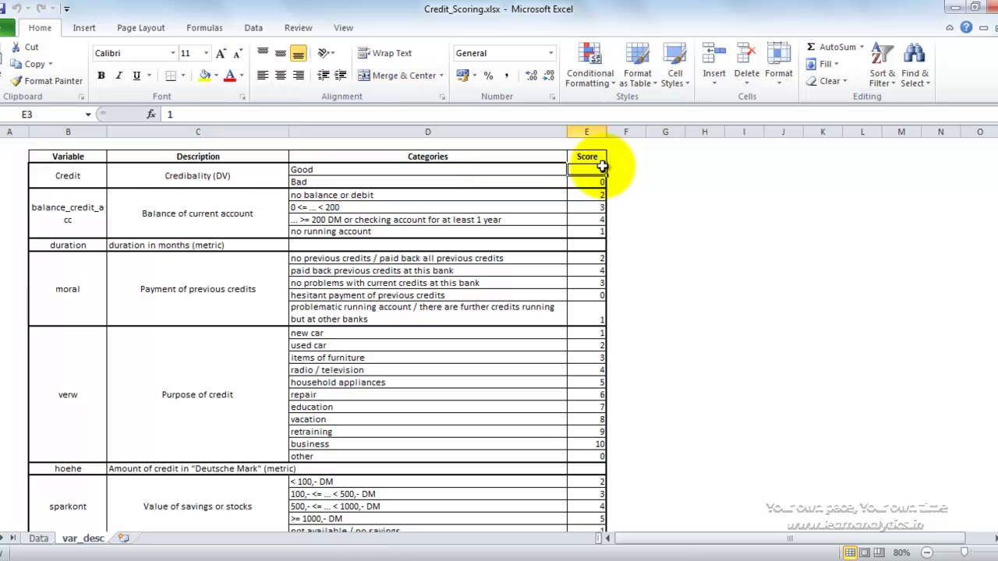
{"action": "left_click", "coordinate": [597, 181]}
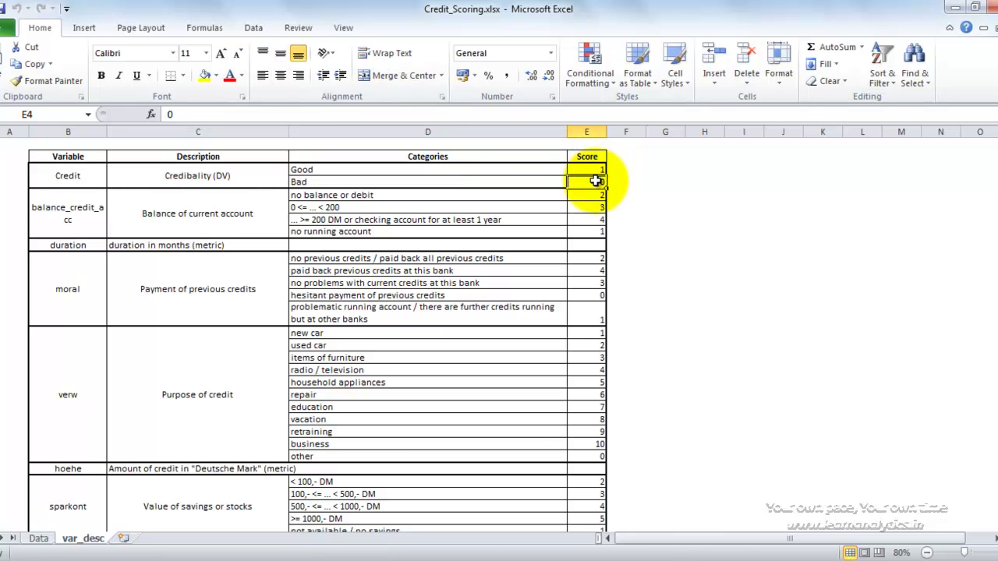
Switch back to Rattle, change gastarb's role to Input and make Credit the Target variable.
{"action": "left_click", "coordinate": [669, 555]}
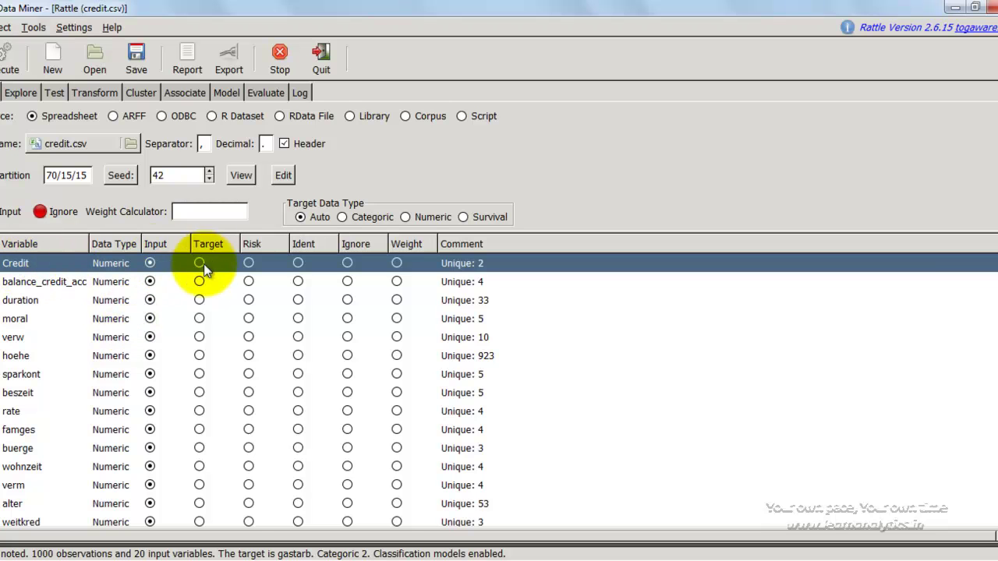
{"action": "scroll", "coordinate": [226, 367], "scroll_direction": "down", "scroll_amount": 3}
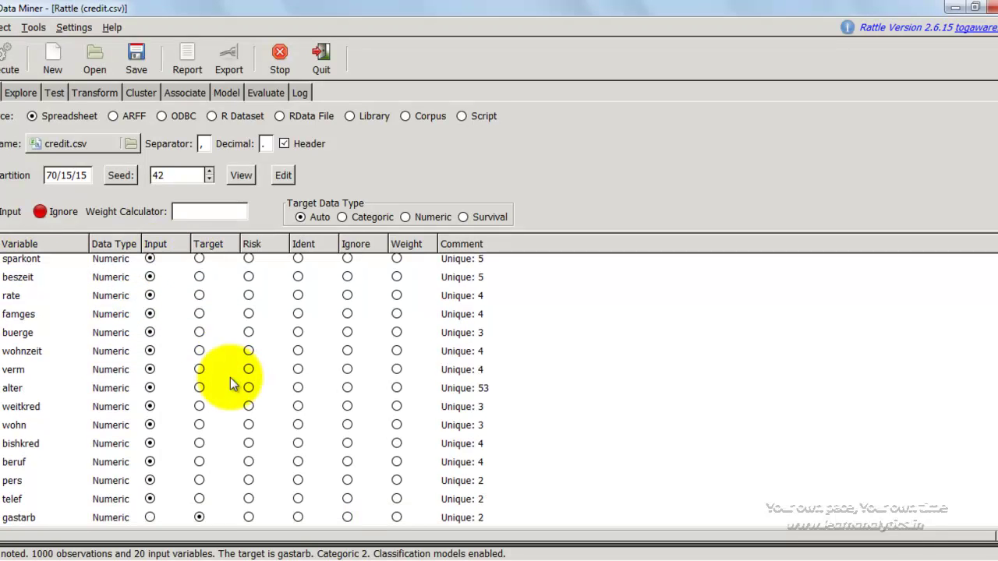
{"action": "left_click", "coordinate": [150, 518]}
{"action": "scroll", "coordinate": [248, 366], "scroll_direction": "up", "scroll_amount": 7}
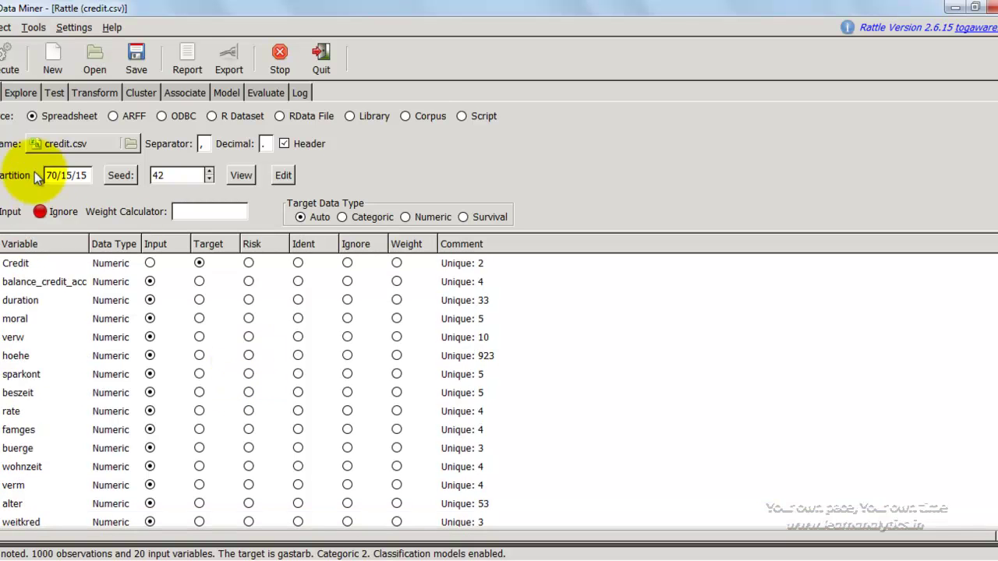
{"action": "left_click", "coordinate": [7, 178]}
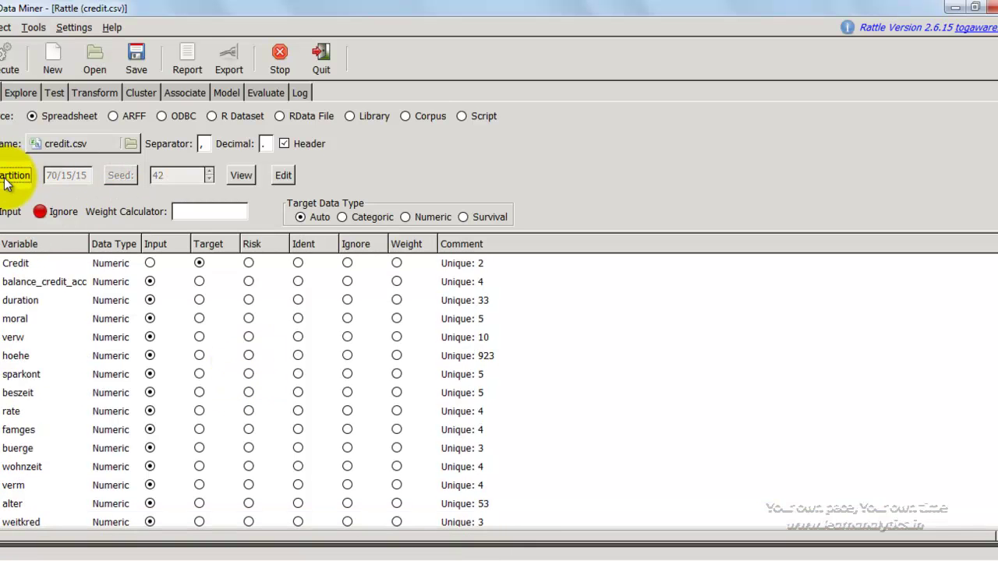
{"action": "left_click", "coordinate": [5, 180]}
{"action": "left_click", "coordinate": [4, 179]}
{"action": "left_click", "coordinate": [4, 179]}
Set the data partition to 70/30/0 and execute the data settings.
{"action": "double_click", "coordinate": [51, 175]}
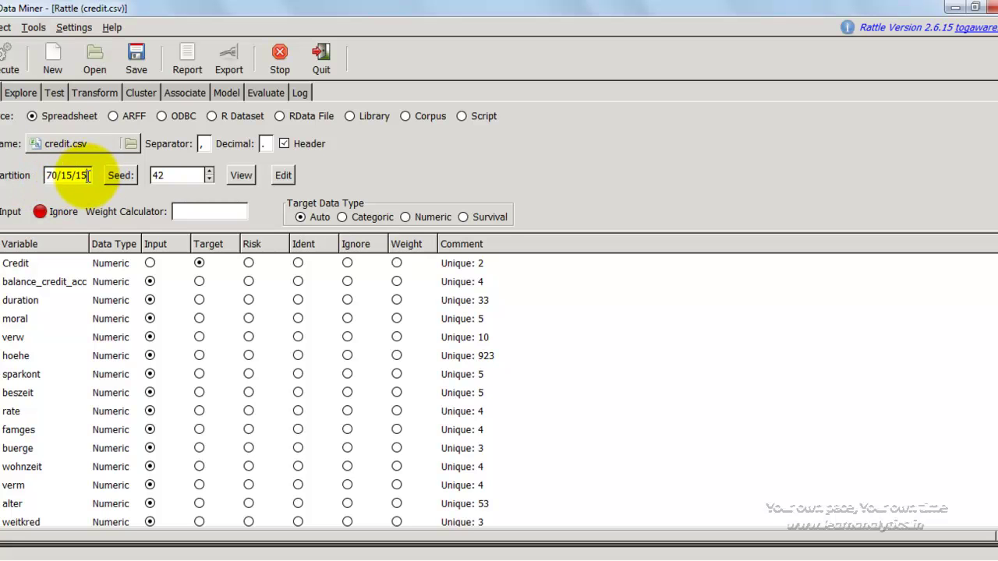
{"action": "left_click_drag", "start_coordinate": [92, 175], "coordinate": [34, 174]}
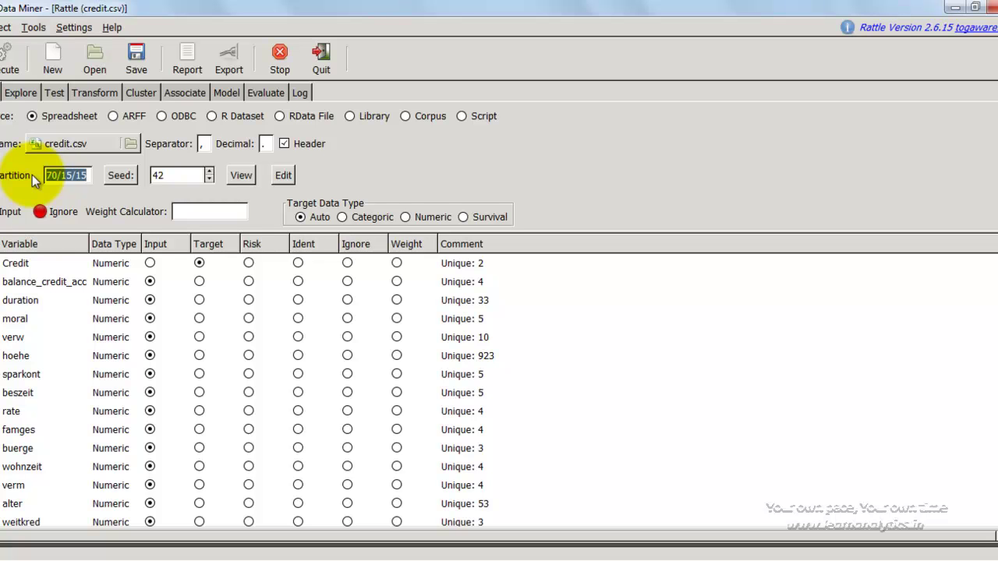
{"action": "type", "text": "70/30/0"}
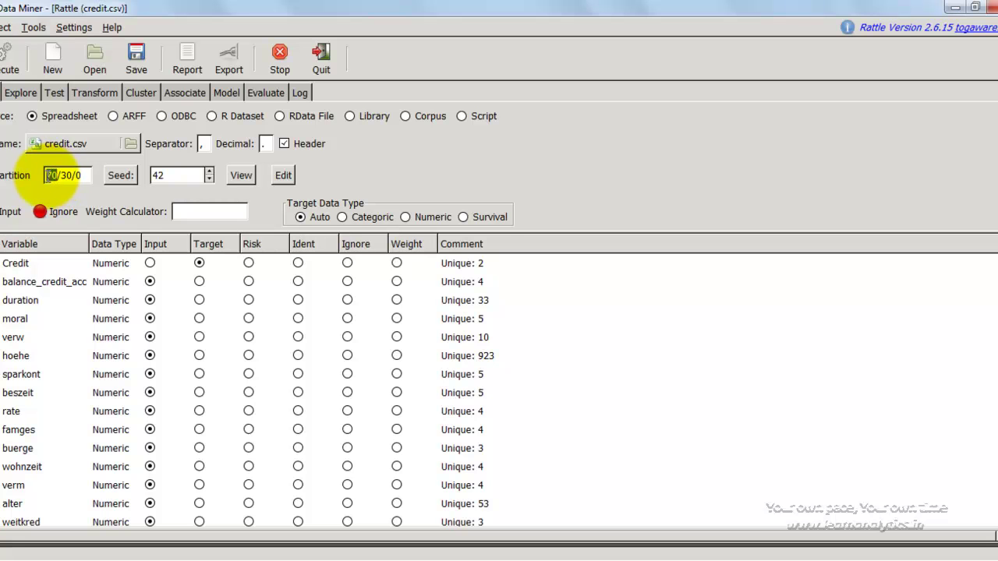
{"action": "double_click", "coordinate": [50, 175]}
{"action": "double_click", "coordinate": [68, 176]}
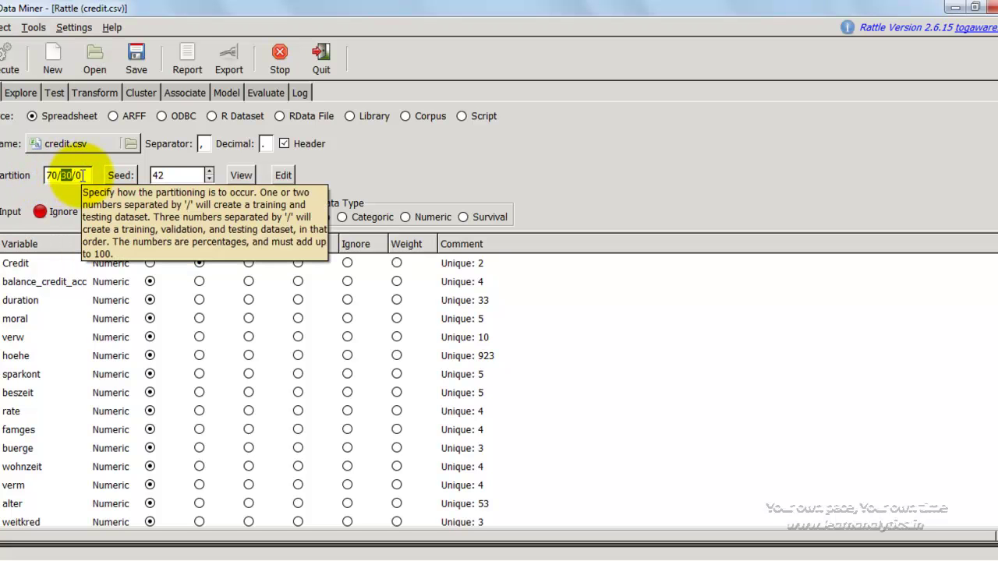
{"action": "left_click", "coordinate": [82, 175]}
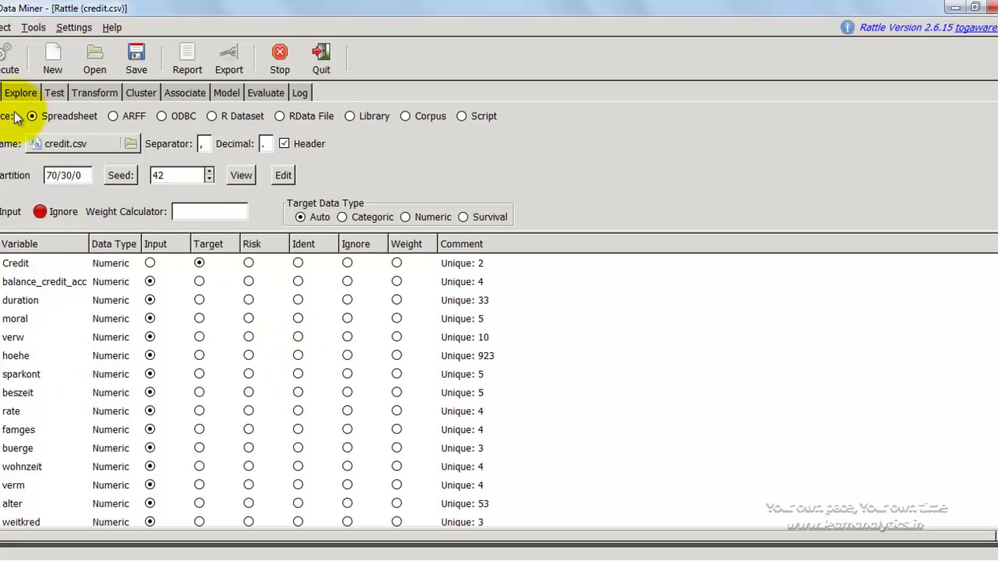
{"action": "left_click", "coordinate": [6, 62]}
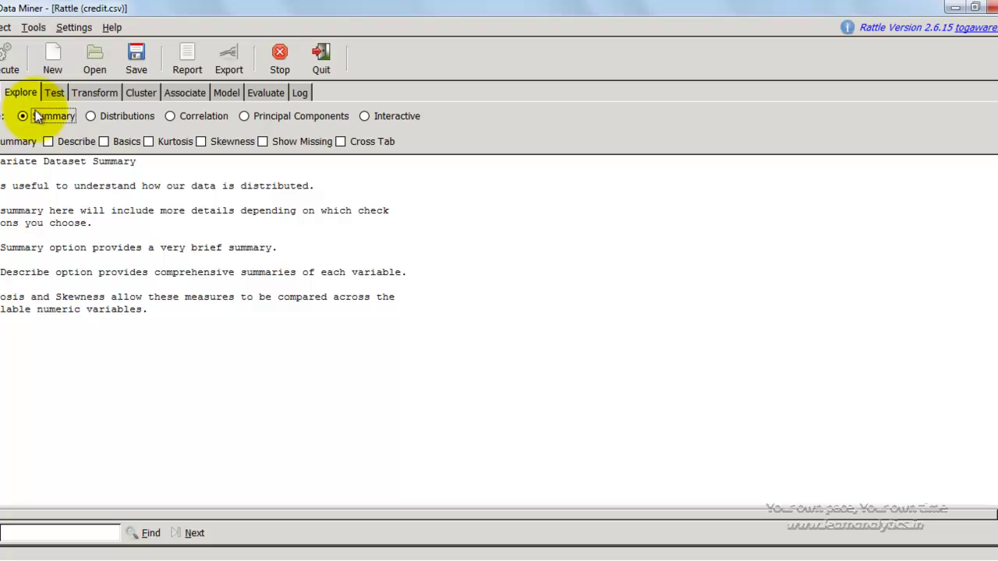
Generate a box plot of duration's distribution by Credit, then restore the R graphics window to a smaller size and reposition it.
{"action": "left_click", "coordinate": [104, 114]}
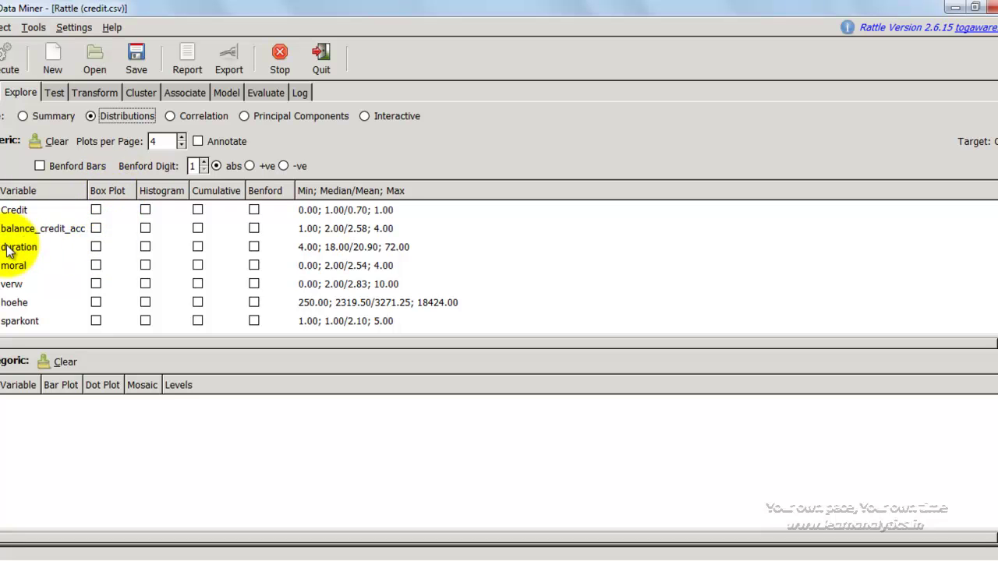
{"action": "left_click", "coordinate": [95, 247]}
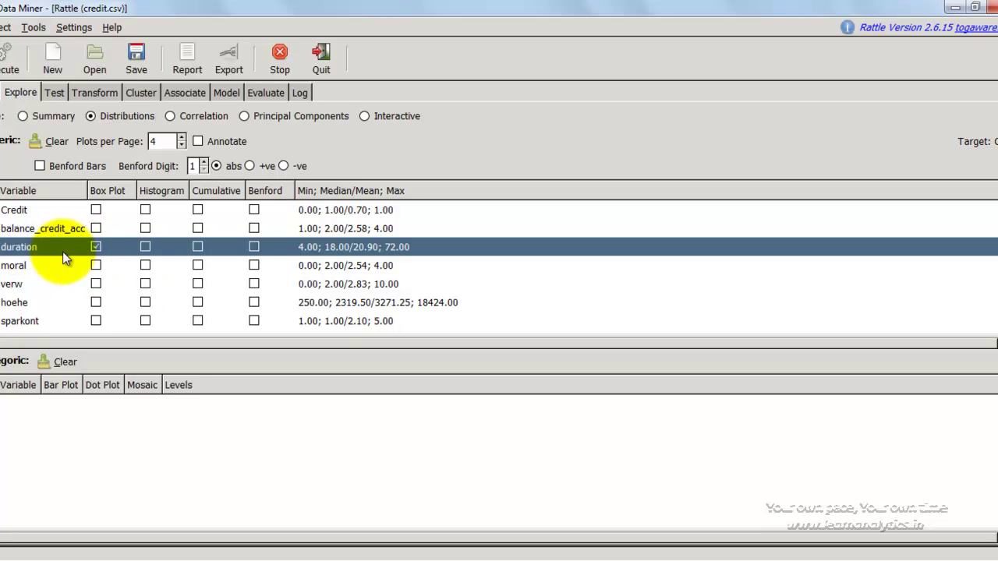
{"action": "left_click", "coordinate": [8, 58]}
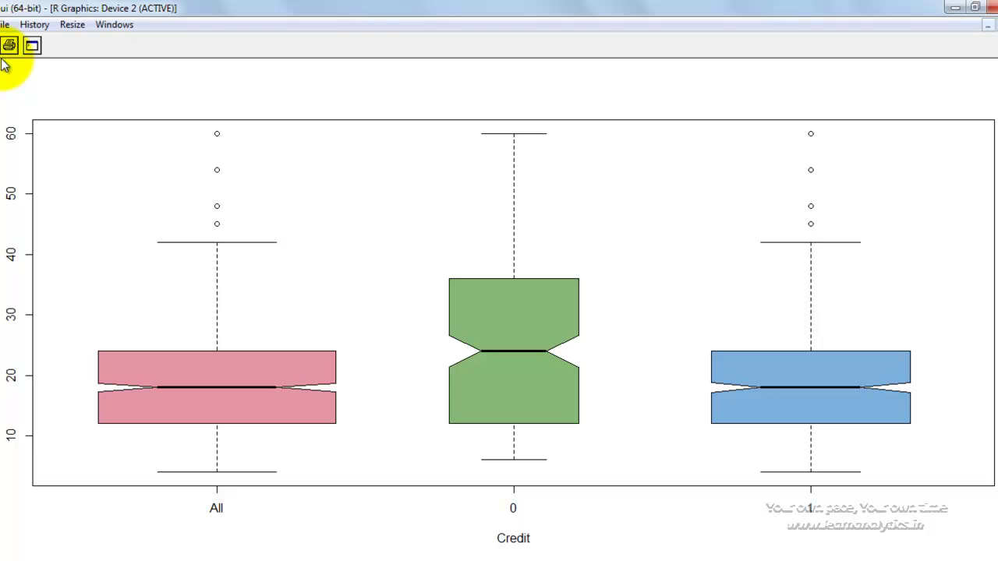
{"action": "left_click", "coordinate": [986, 24]}
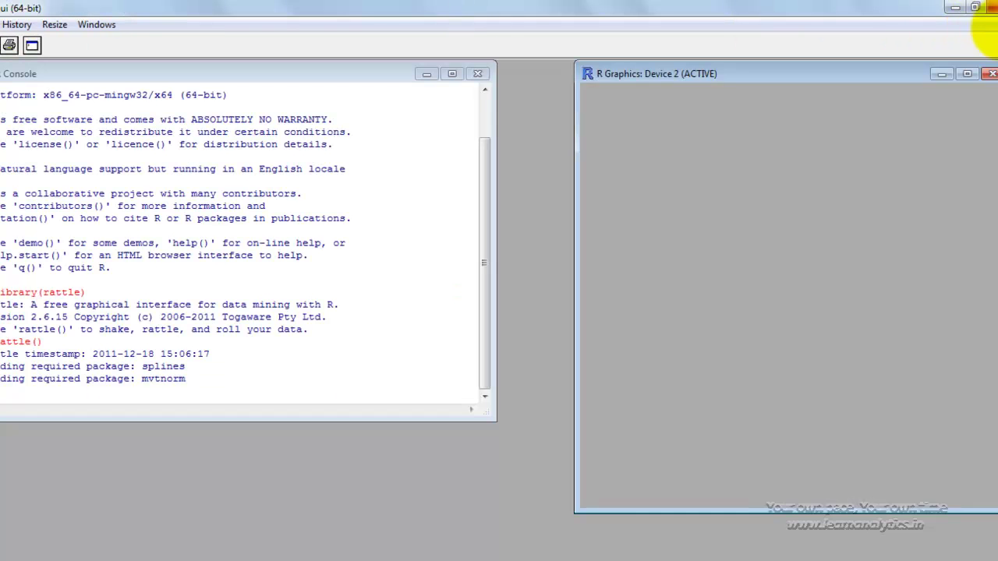
{"action": "left_click_drag", "start_coordinate": [764, 74], "coordinate": [568, 64]}
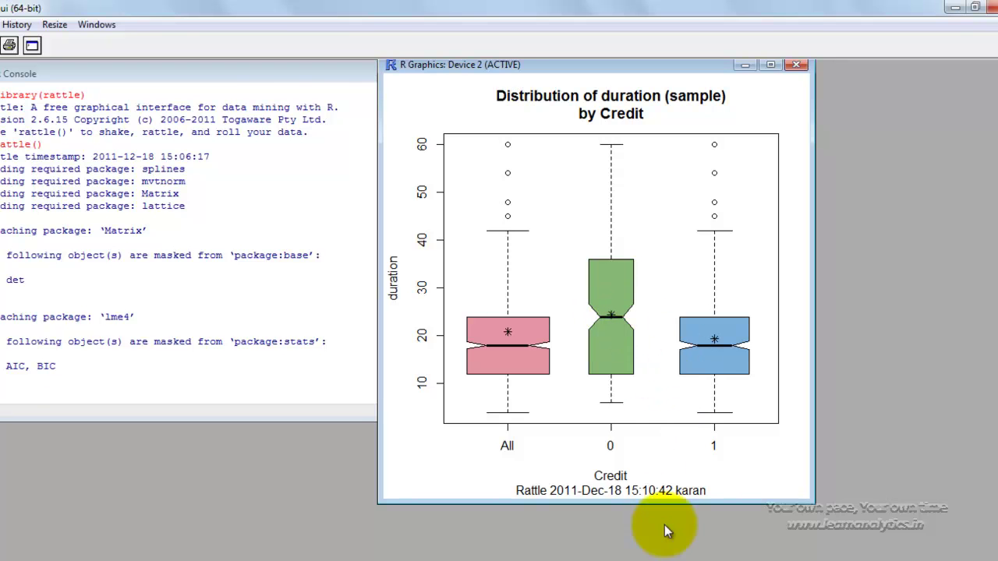
Check the Good and Bad scores for Credit in the Excel var_desc sheet and return to the duration box plot in R.
{"action": "left_click", "coordinate": [396, 557]}
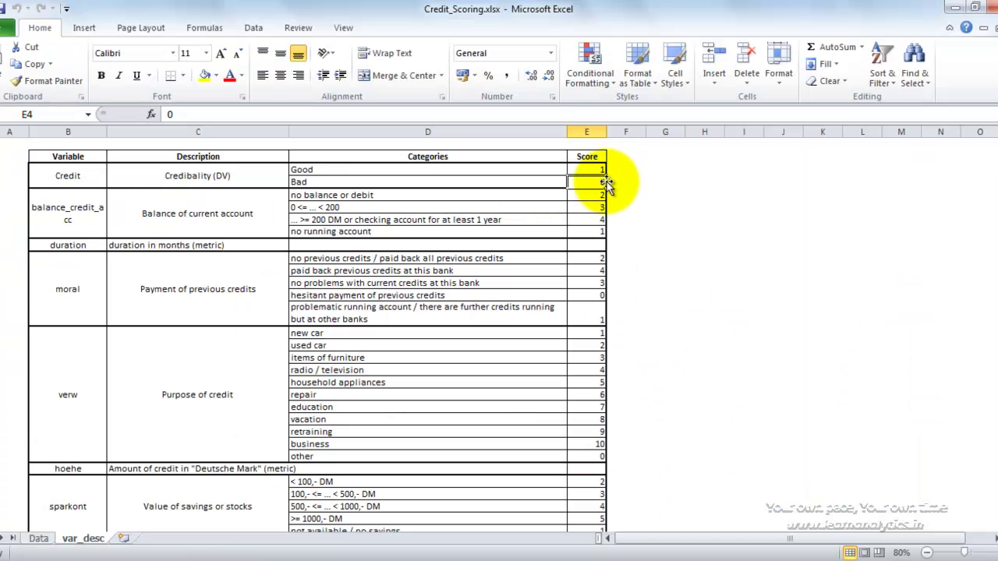
{"action": "left_click", "coordinate": [597, 170]}
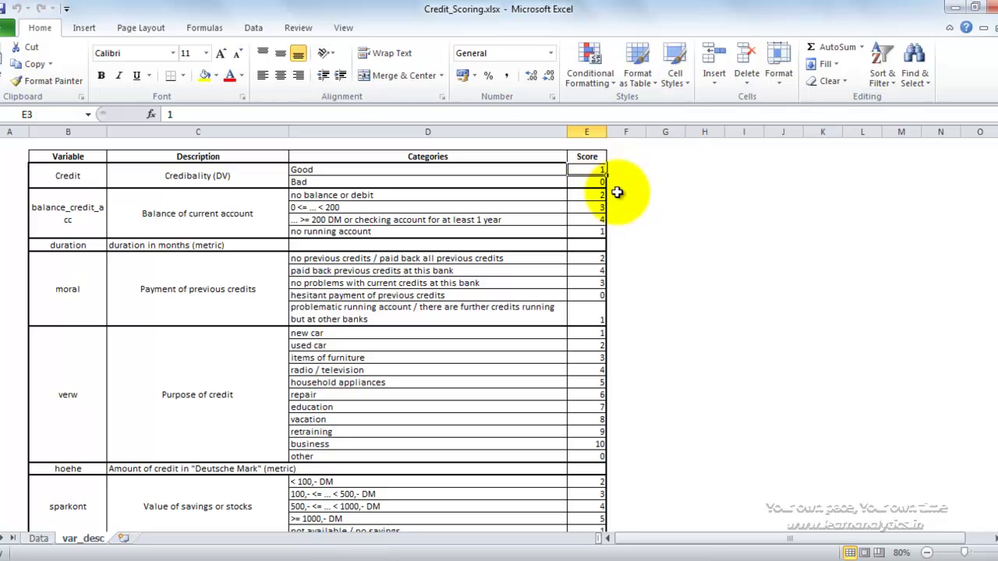
{"action": "left_click", "coordinate": [695, 555]}
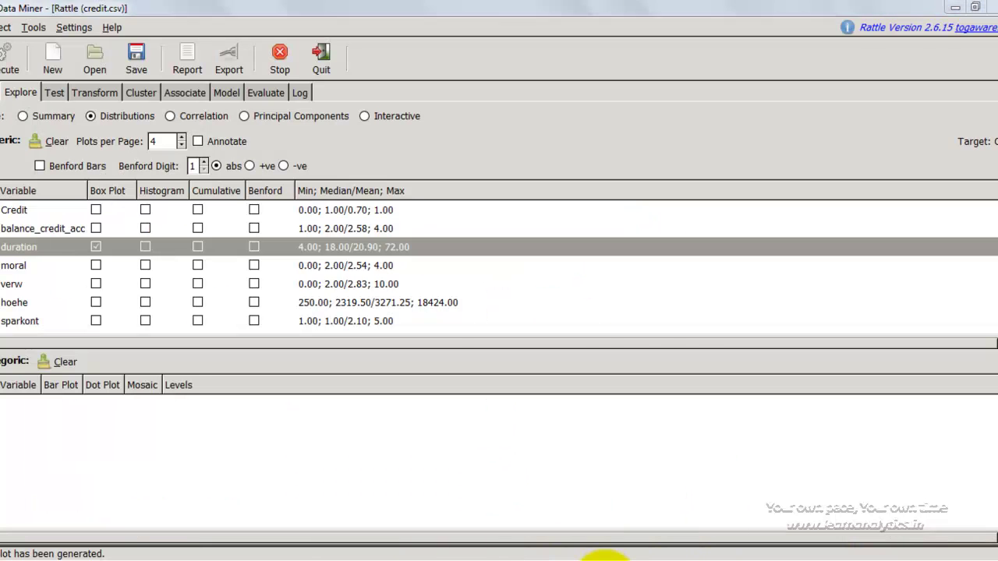
{"action": "left_click", "coordinate": [599, 555]}
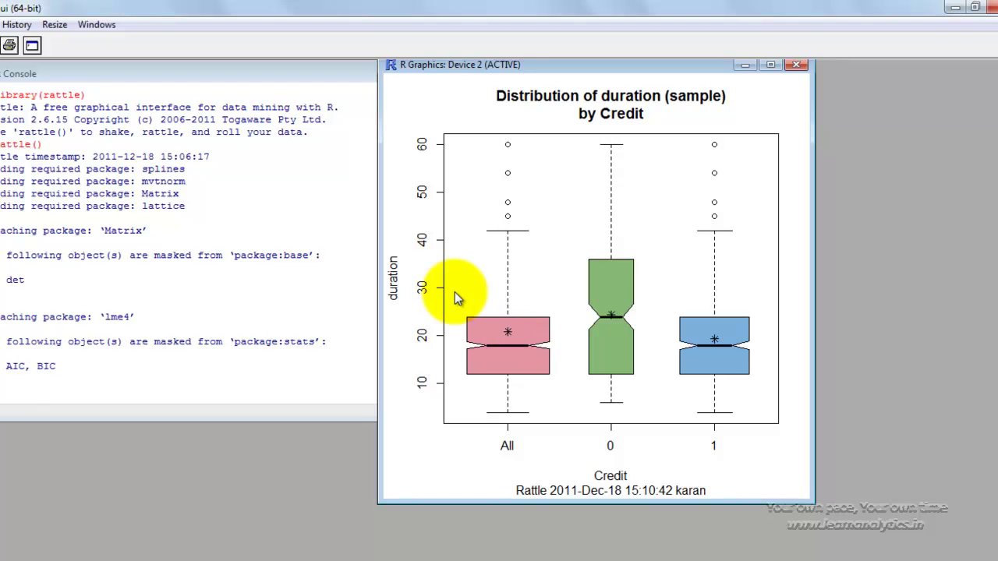
Switch back to Rattle and deselect the box plot for duration.
{"action": "left_click", "coordinate": [698, 559]}
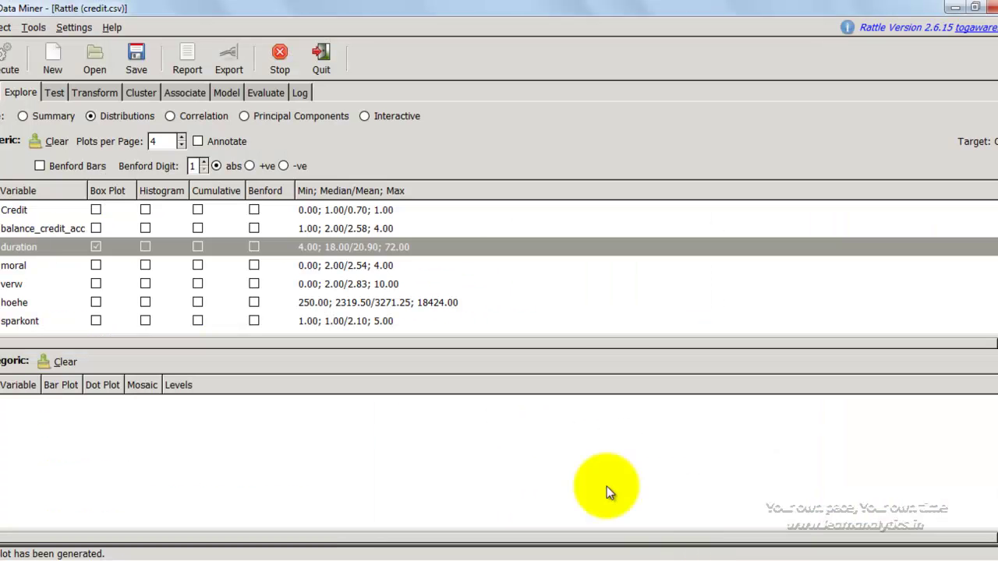
{"action": "left_click", "coordinate": [96, 247]}
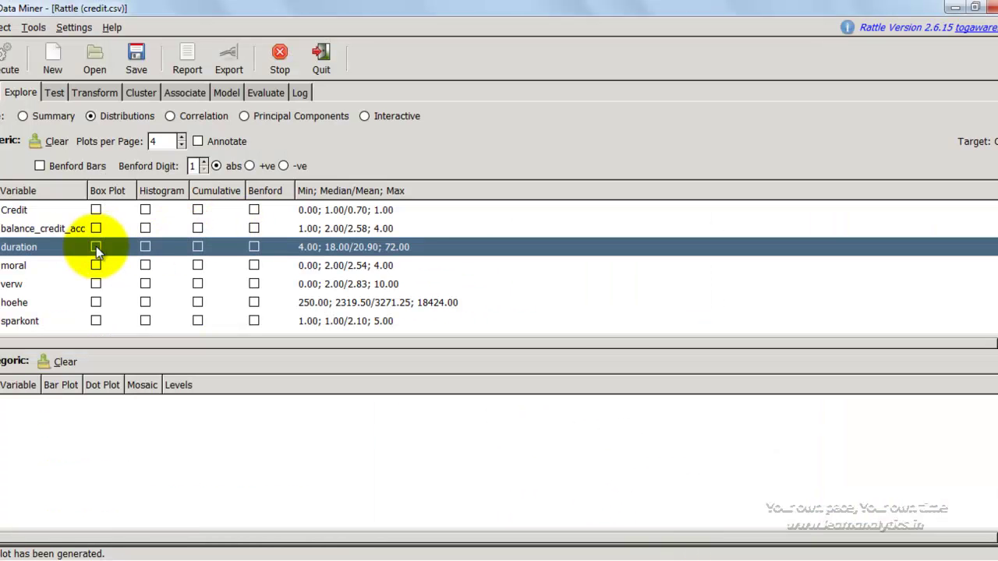
{"action": "scroll", "coordinate": [129, 292], "scroll_direction": "down", "scroll_amount": 2}
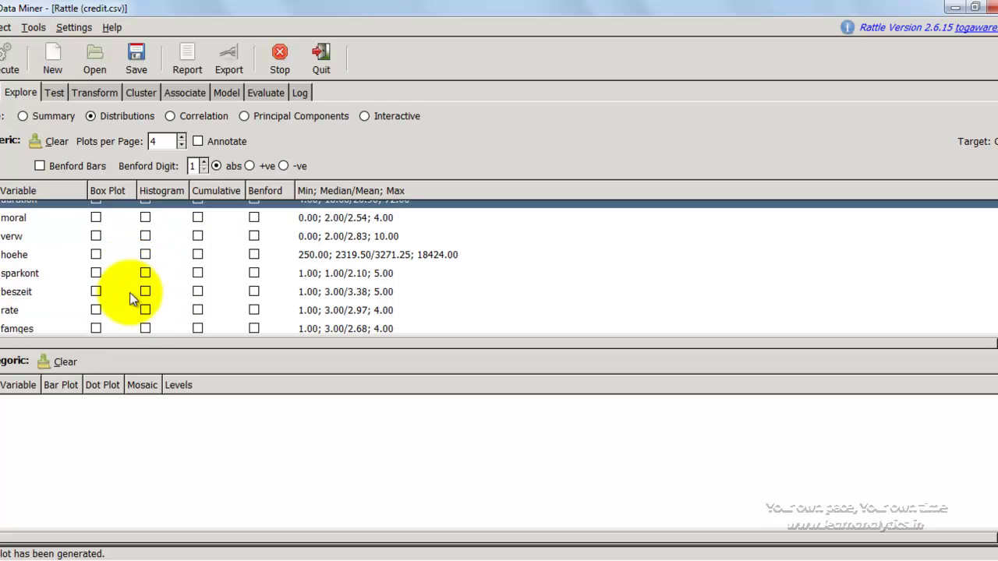
Look up the description of hoehe in the Excel var_desc sheet, highlight its row and return to Rattle.
{"action": "left_click", "coordinate": [273, 554]}
{"action": "scroll", "coordinate": [140, 335], "scroll_direction": "down", "scroll_amount": 3}
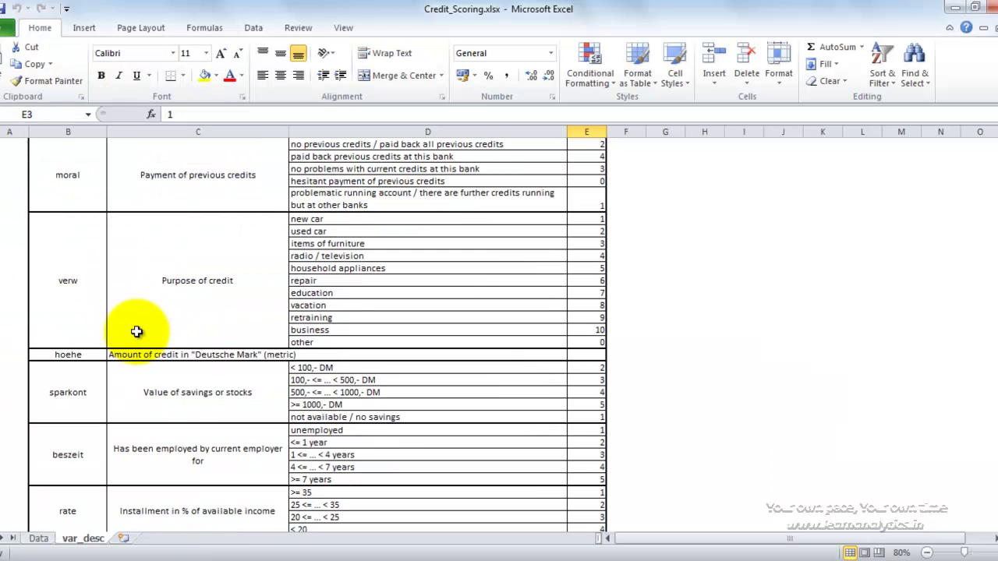
{"action": "left_click", "coordinate": [185, 354]}
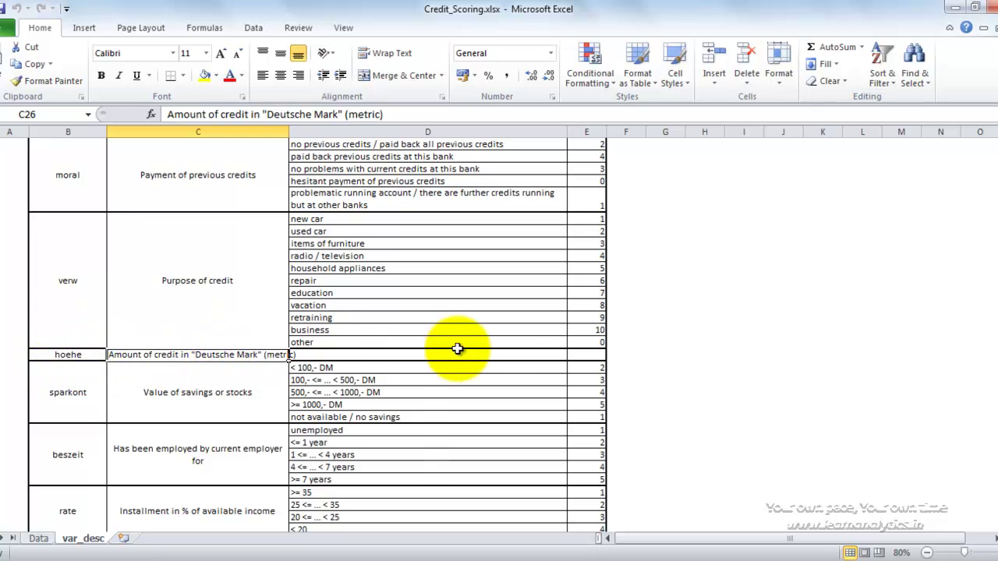
{"action": "left_click_drag", "start_coordinate": [575, 357], "coordinate": [94, 355]}
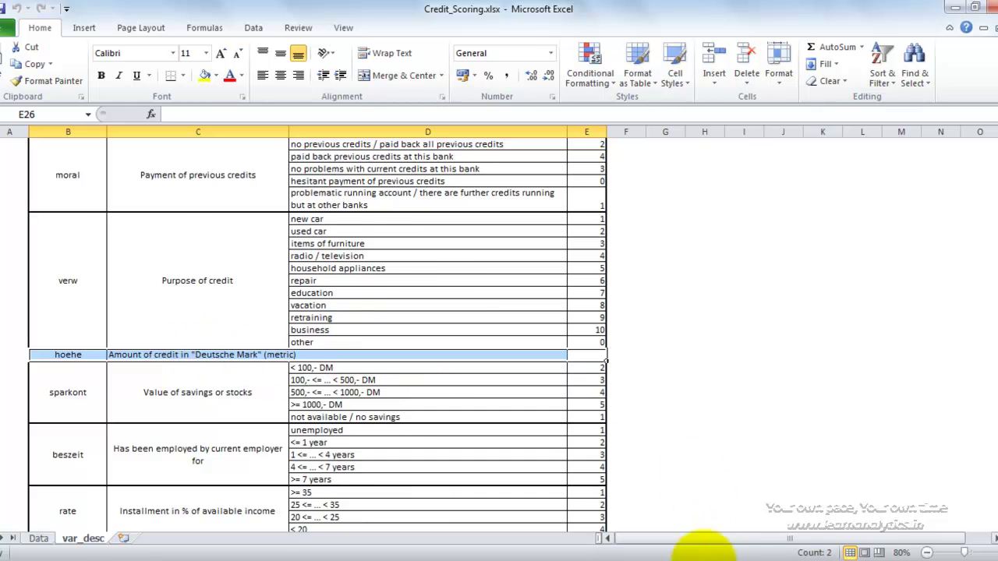
{"action": "key", "text": "alt+Tab"}
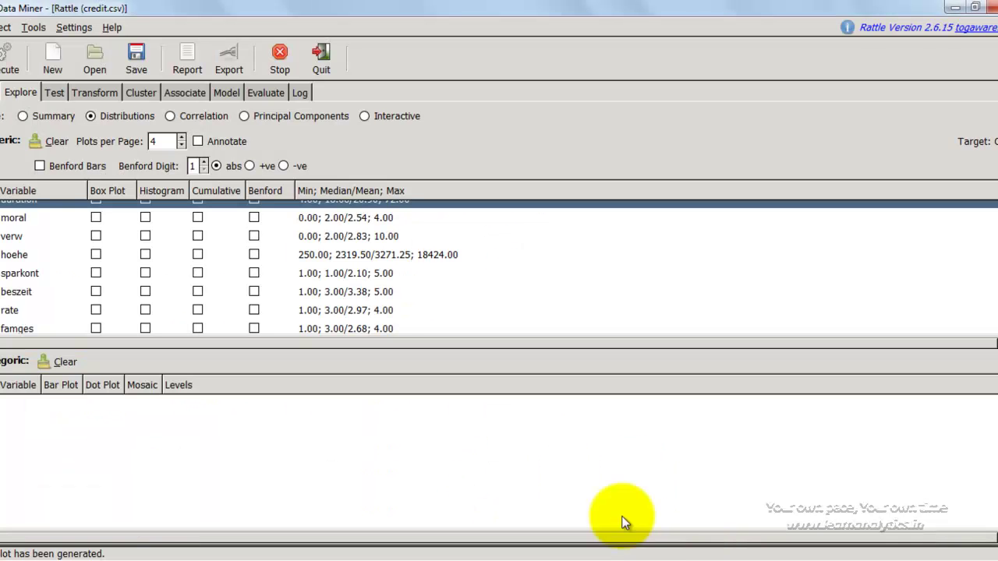
Generate a box plot of hoehe's distribution by Credit, view it maximized and close the plot window.
{"action": "left_click", "coordinate": [96, 255]}
{"action": "scroll", "coordinate": [98, 253], "scroll_direction": "up", "scroll_amount": 3}
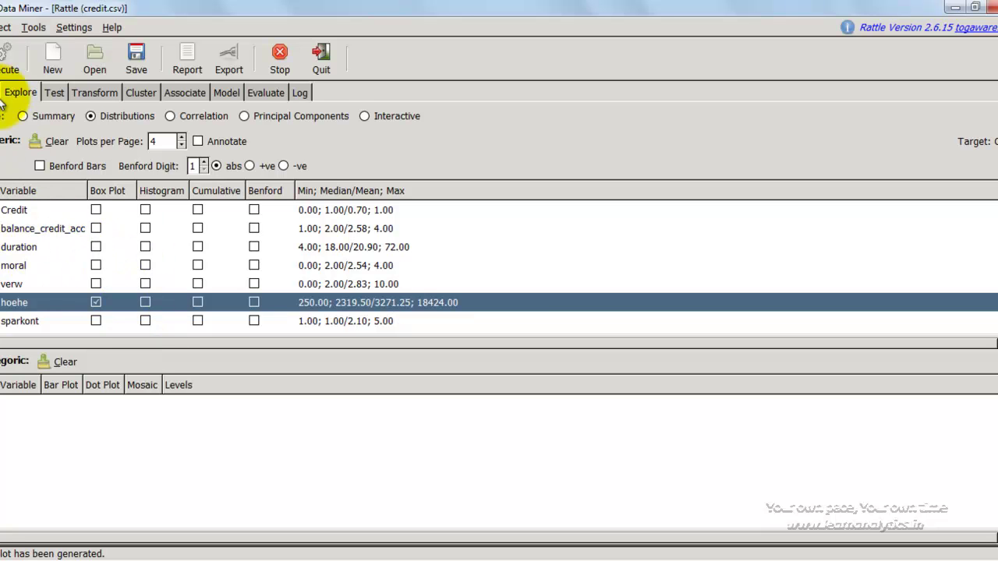
{"action": "left_click", "coordinate": [7, 59]}
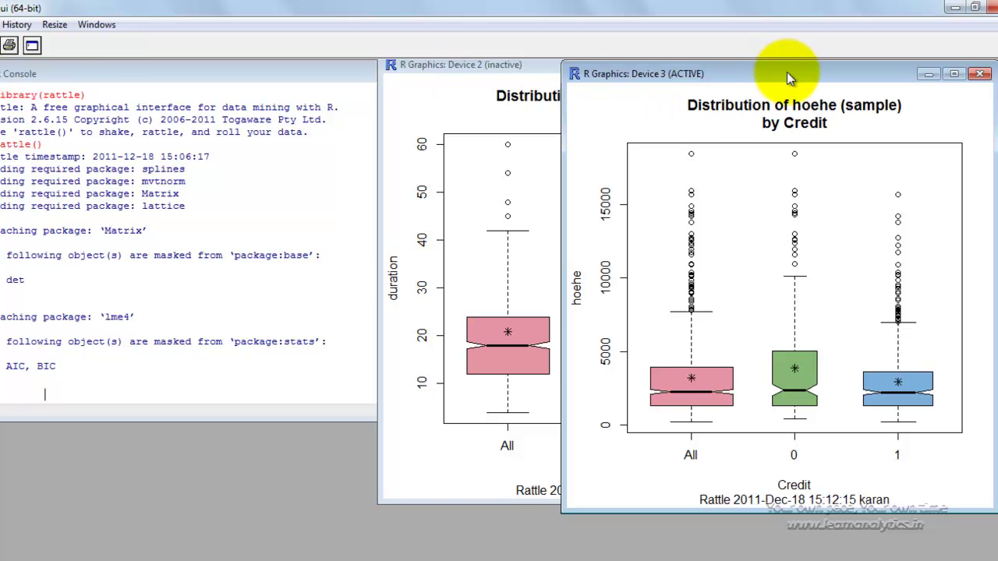
{"action": "double_click", "coordinate": [787, 72]}
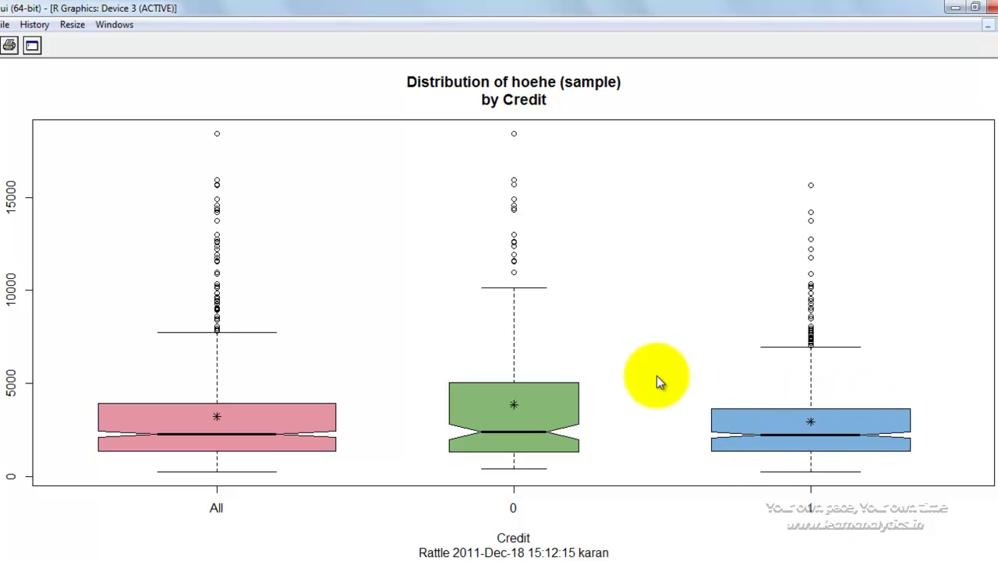
{"action": "left_click", "coordinate": [989, 25]}
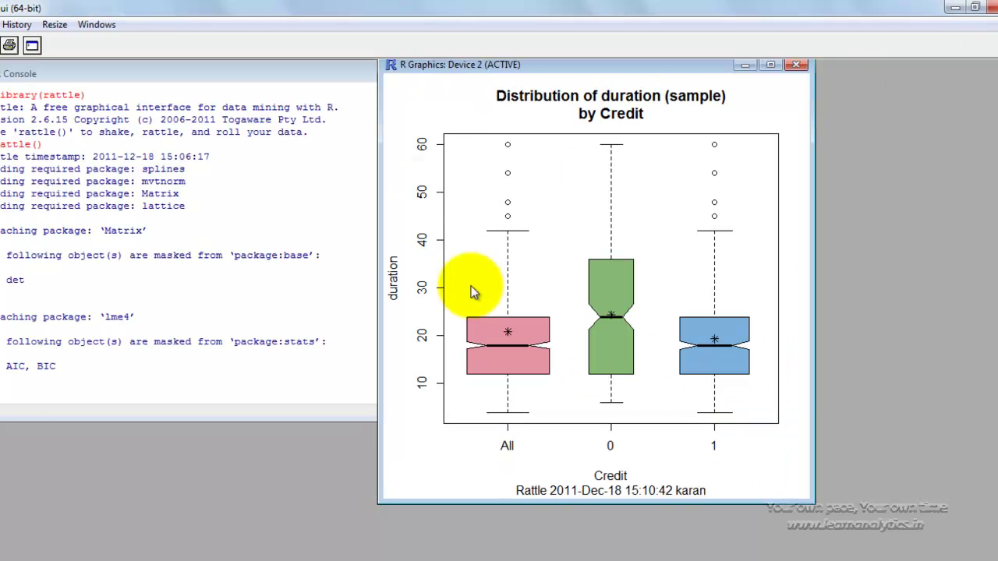
Return to Rattle, deselect the hoehe box plot and generate a box plot of alter's distribution by Credit.
{"action": "left_click", "coordinate": [543, 531]}
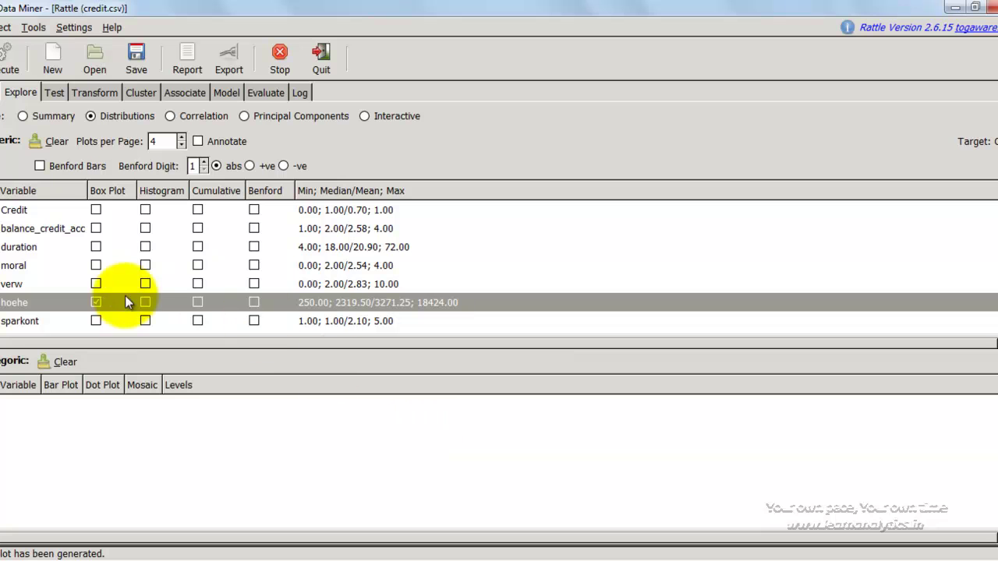
{"action": "left_click", "coordinate": [96, 302]}
{"action": "scroll", "coordinate": [163, 276], "scroll_direction": "down", "scroll_amount": 3}
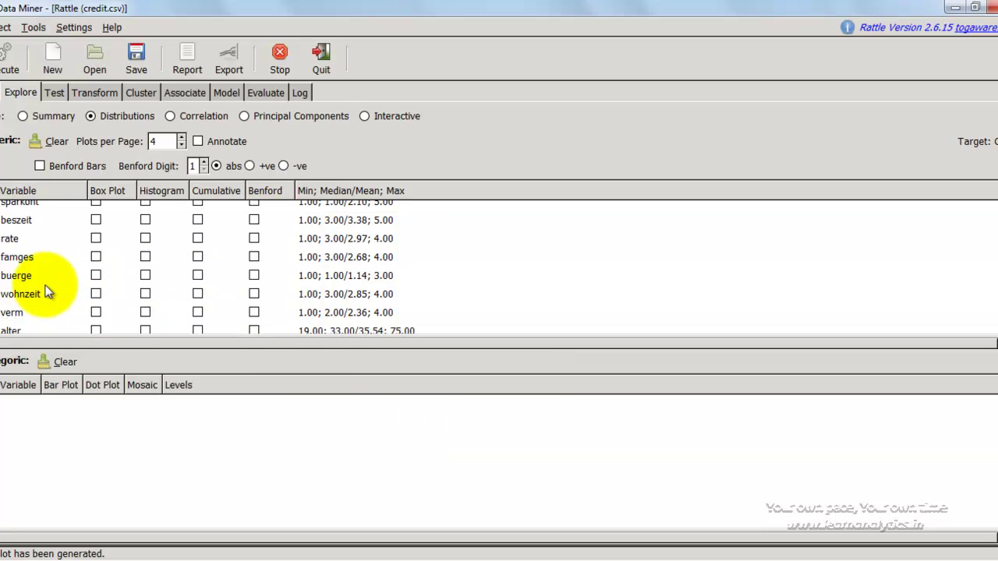
{"action": "scroll", "coordinate": [46, 292], "scroll_direction": "down", "scroll_amount": 1}
{"action": "left_click", "coordinate": [92, 307]}
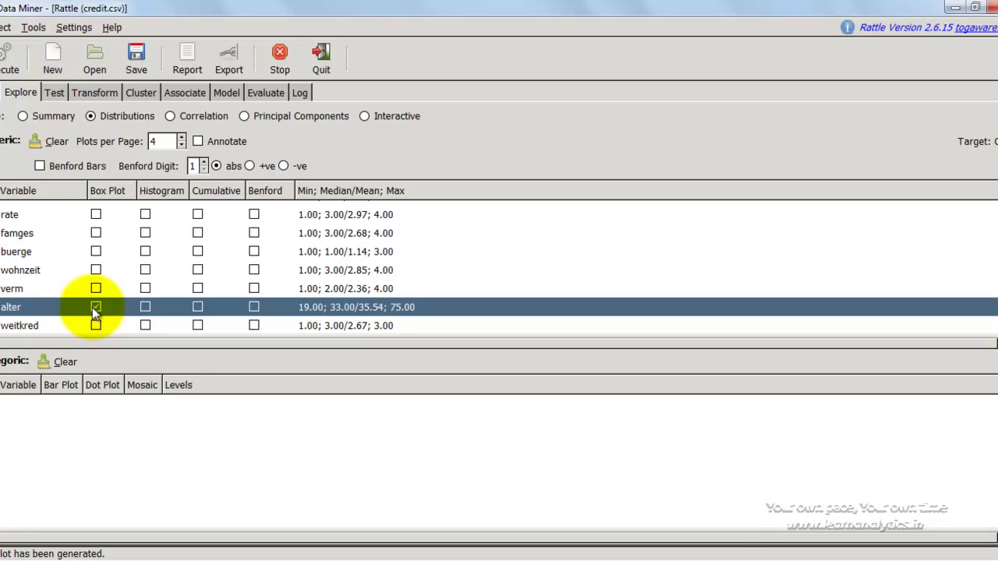
{"action": "left_click", "coordinate": [7, 63]}
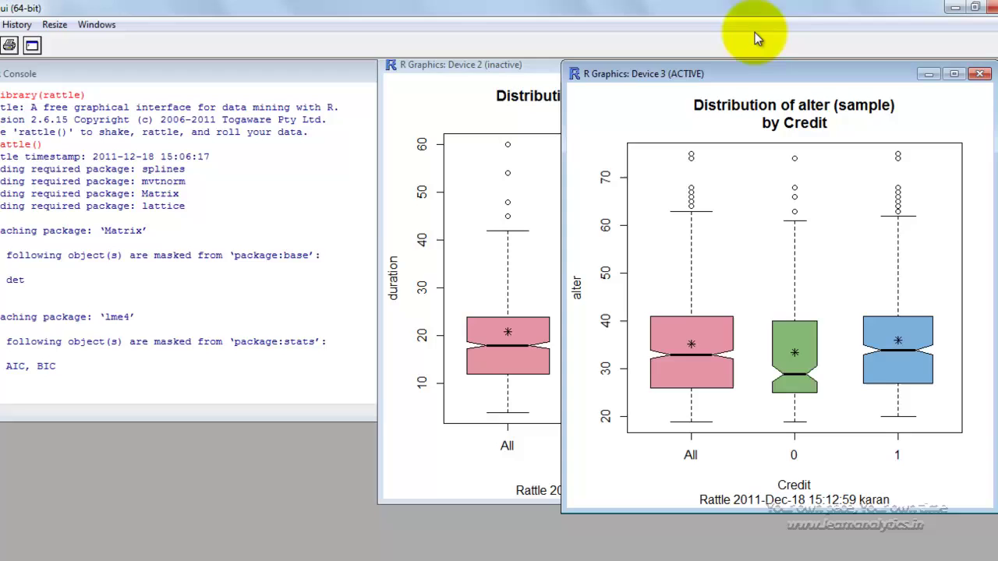
Maximize the alter box plot, compare the medians across All, 0 and 1, and restore the plot window.
{"action": "double_click", "coordinate": [772, 72]}
{"action": "mouse_move", "coordinate": [382, 388]}
{"action": "left_mouse_down"}
{"action": "mouse_move", "coordinate": [260, 379]}
{"action": "mouse_move", "coordinate": [138, 387]}
{"action": "mouse_move", "coordinate": [198, 389]}
{"action": "mouse_move", "coordinate": [189, 391]}
{"action": "mouse_move", "coordinate": [58, 390]}
{"action": "left_mouse_up"}
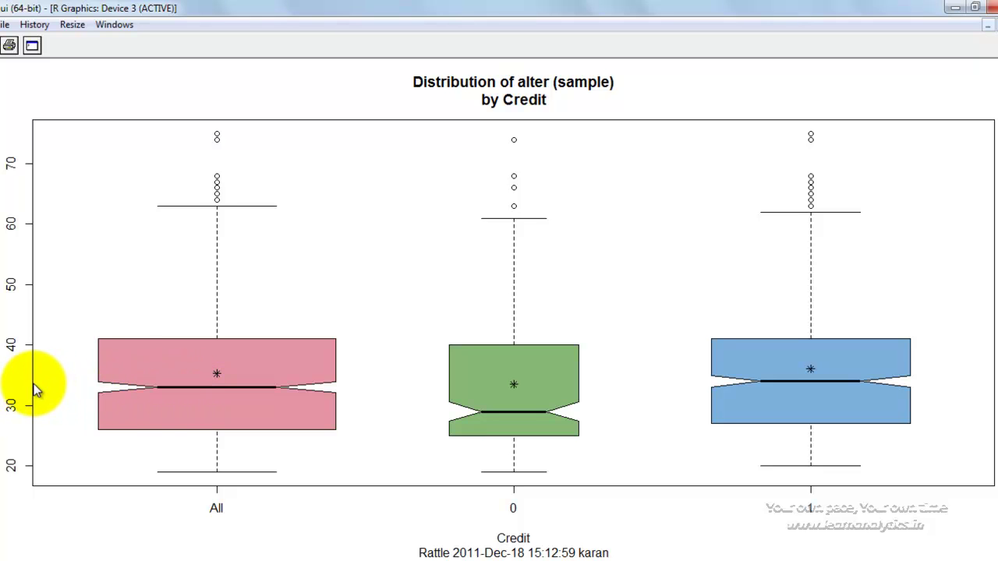
{"action": "left_click", "coordinate": [173, 372]}
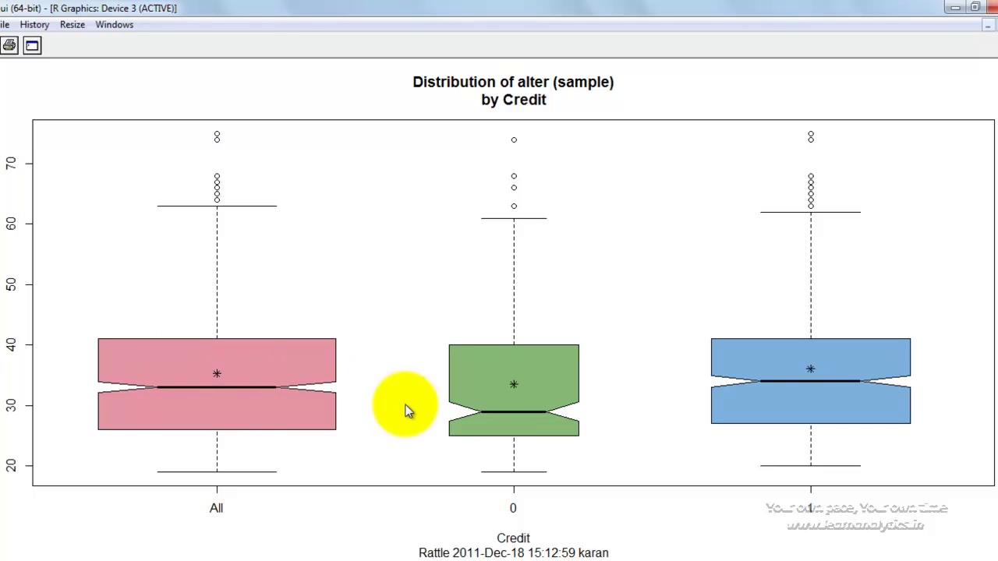
{"action": "left_click", "coordinate": [277, 387]}
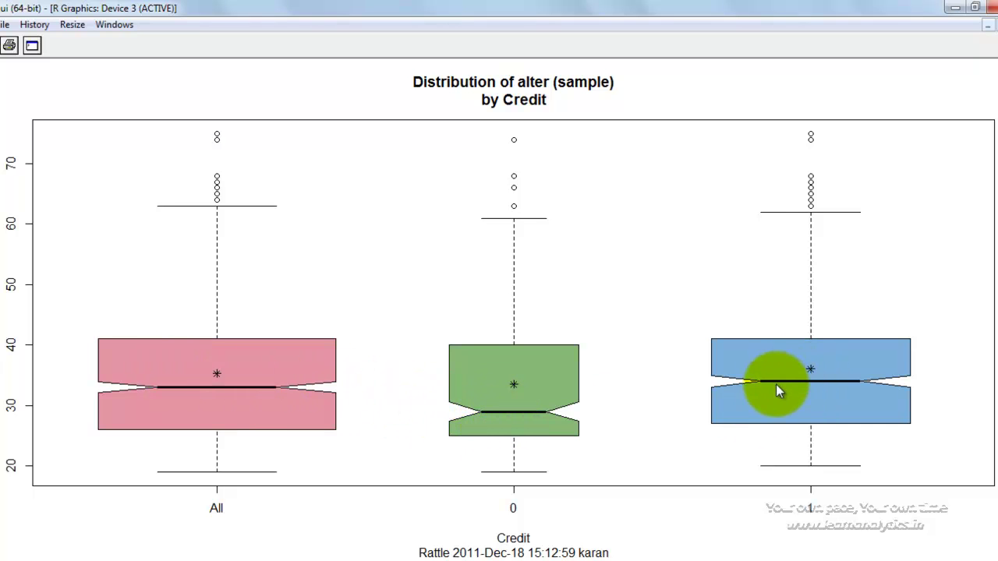
{"action": "left_click", "coordinate": [310, 406]}
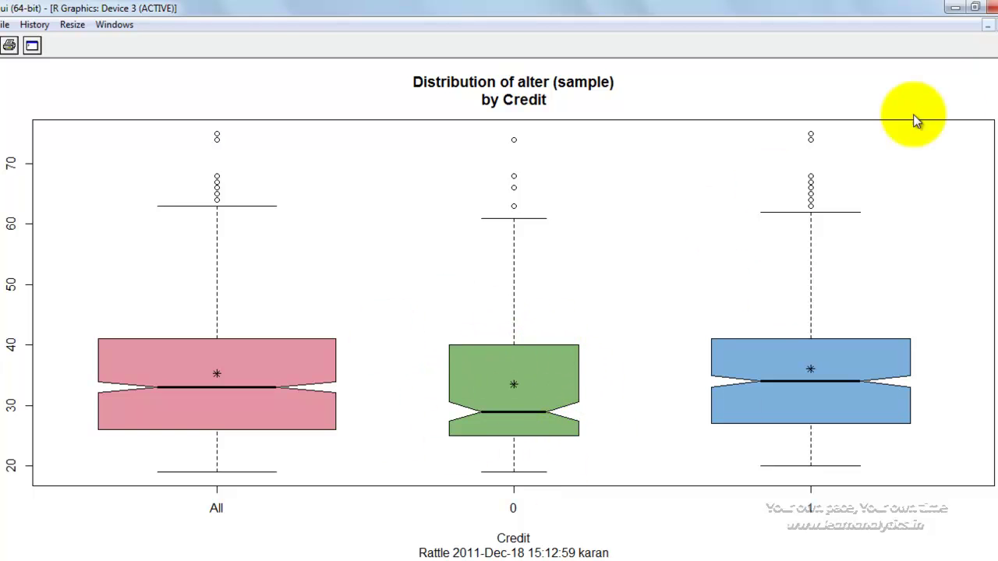
{"action": "left_click", "coordinate": [984, 23]}
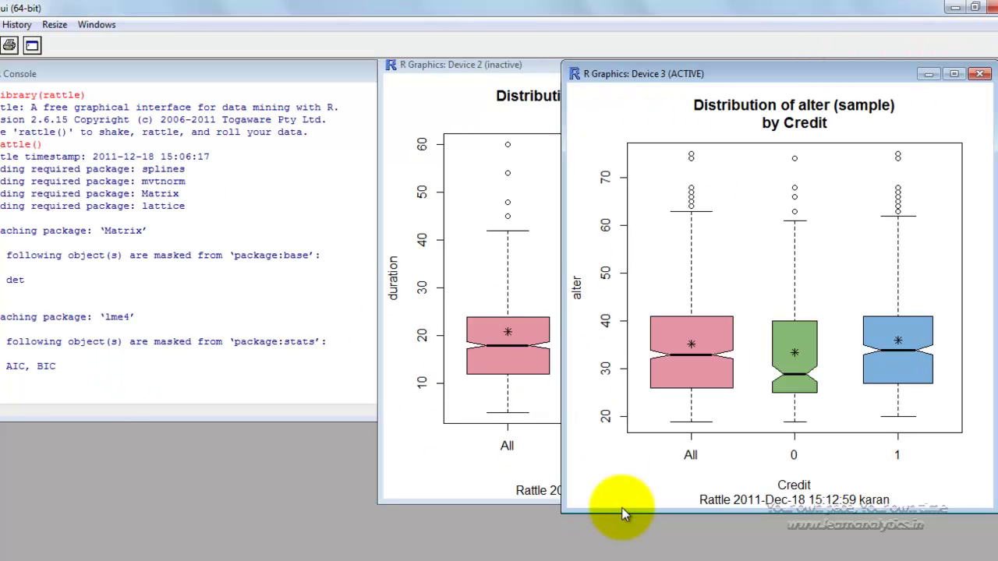
Return to Rattle, replace alter's box plot selection with a histogram and generate the plot.
{"action": "left_click", "coordinate": [680, 560]}
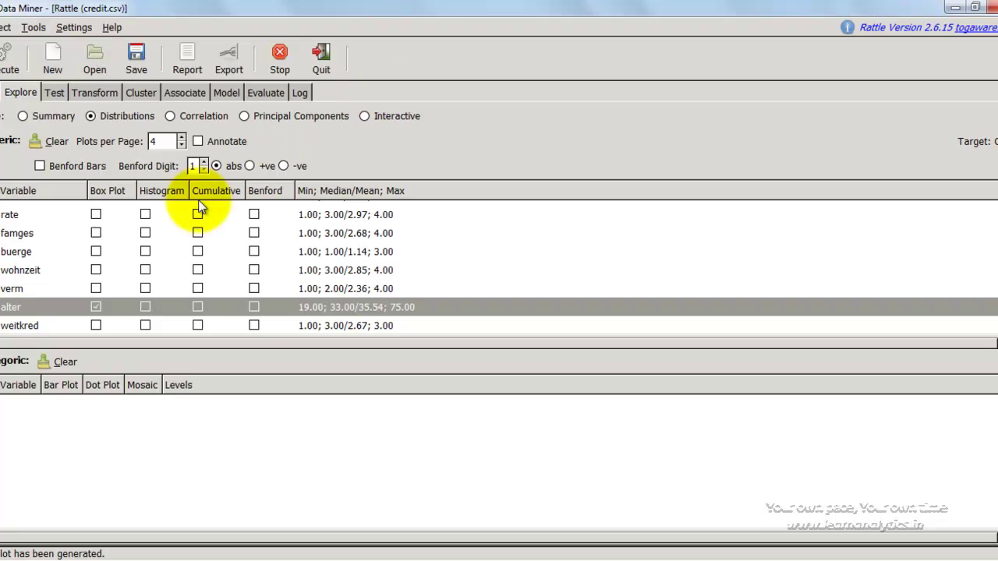
{"action": "left_click", "coordinate": [96, 306]}
{"action": "left_click", "coordinate": [145, 307]}
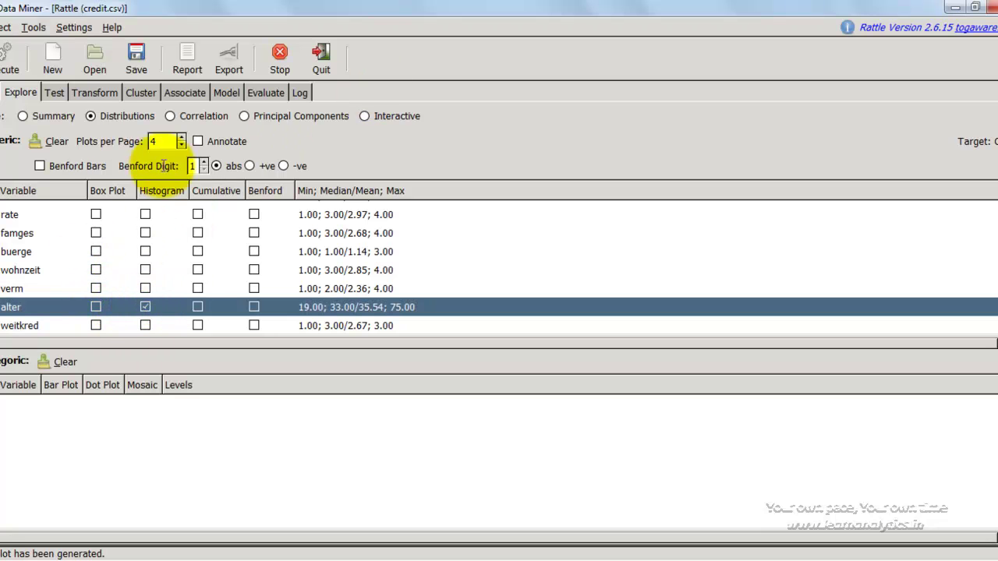
{"action": "left_click", "coordinate": [9, 57]}
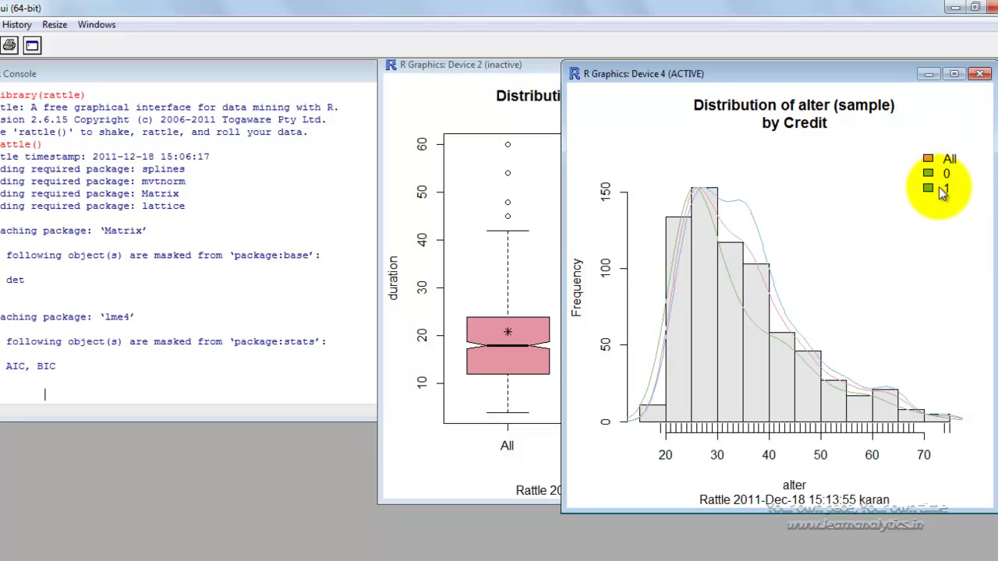
Return to Rattle and also select the histogram for verm.
{"action": "left_click", "coordinate": [624, 560]}
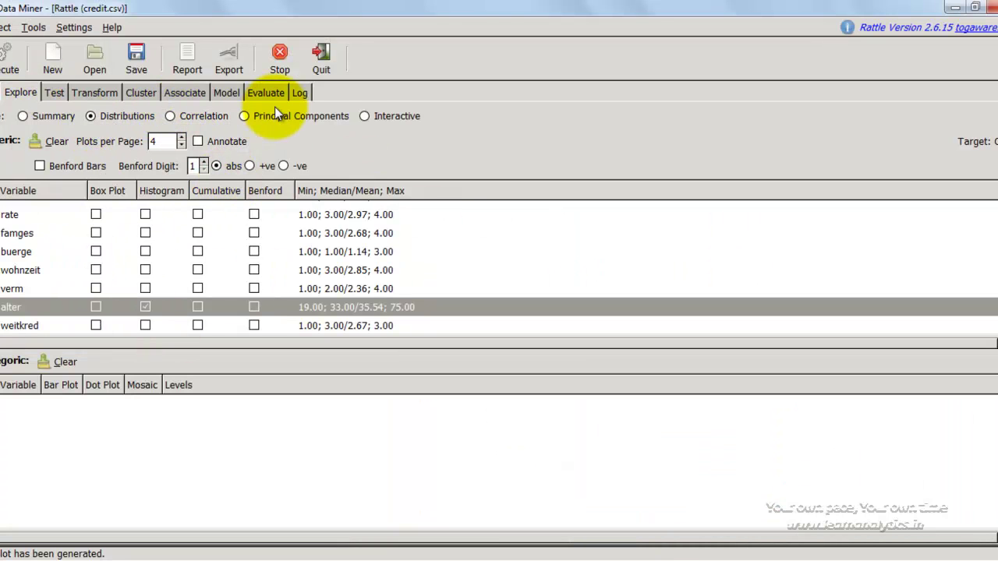
{"action": "left_click", "coordinate": [145, 288]}
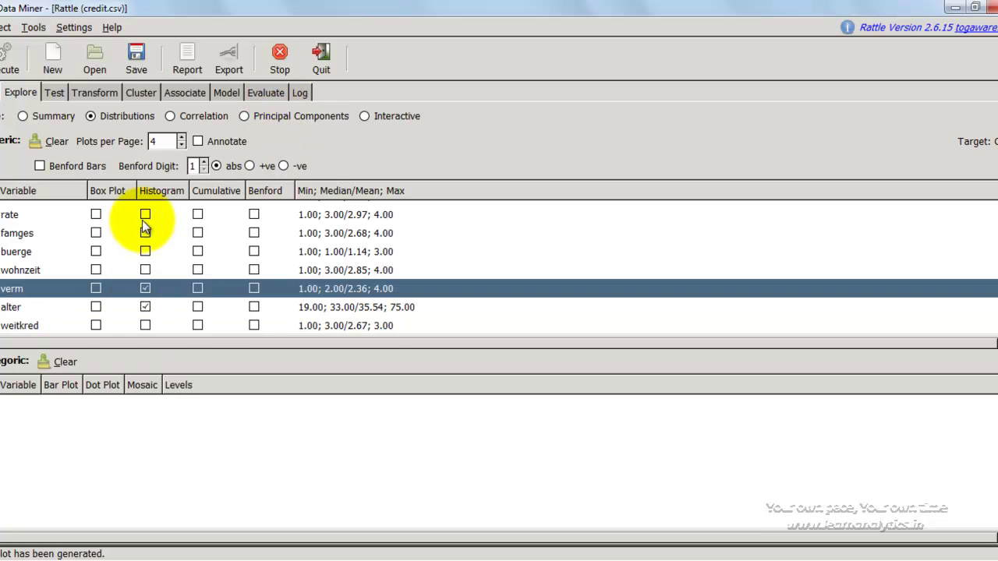
{"action": "scroll", "coordinate": [142, 220], "scroll_direction": "down", "scroll_amount": 3}
{"action": "scroll", "coordinate": [142, 220], "scroll_direction": "up", "scroll_amount": 7}
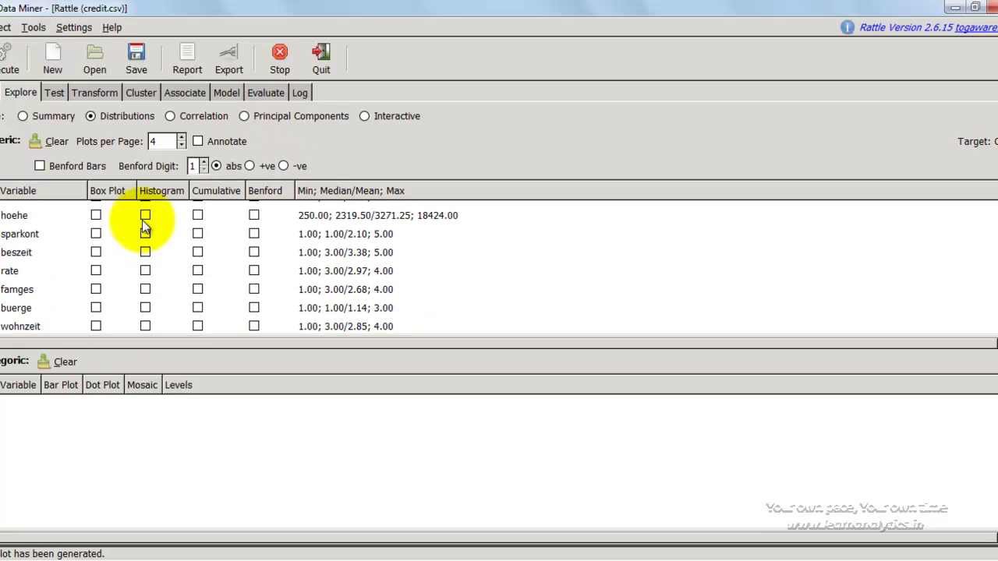
Review the variable transformation options, then open the modelling options and read the decision tree description.
{"action": "left_click", "coordinate": [85, 93]}
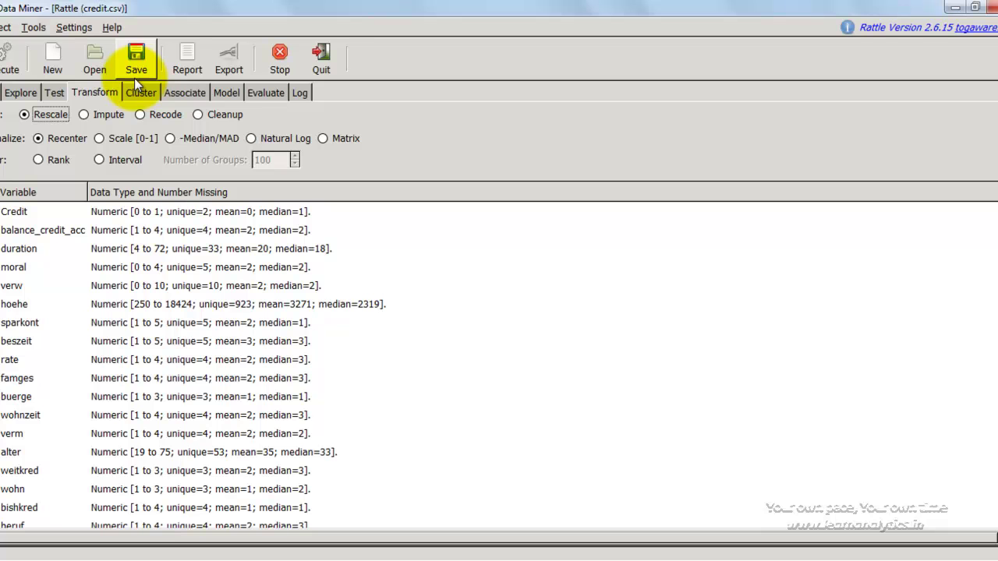
{"action": "left_click", "coordinate": [227, 93]}
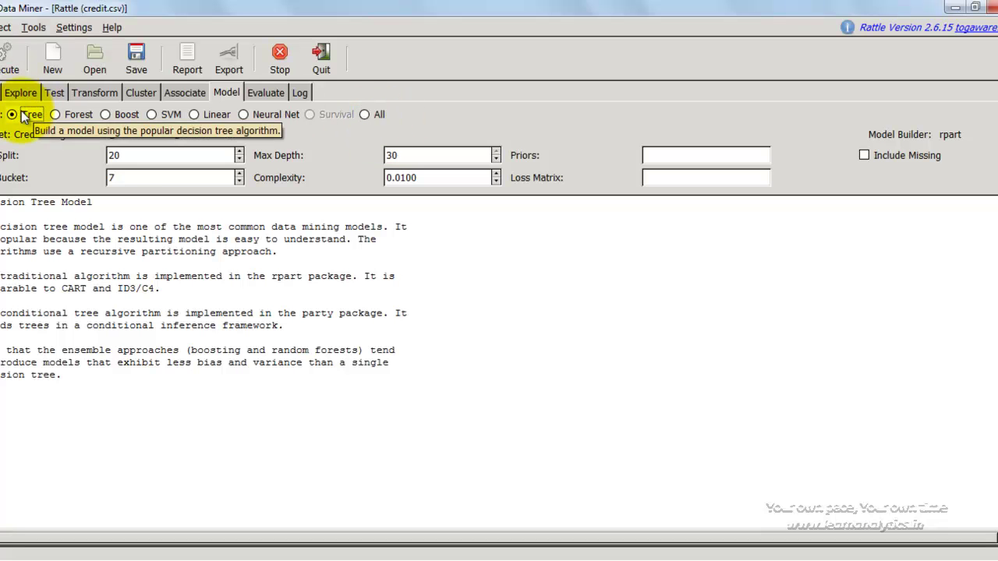
{"action": "left_click_drag", "start_coordinate": [117, 288], "coordinate": [160, 289]}
{"action": "left_click_drag", "start_coordinate": [37, 289], "coordinate": [163, 288]}
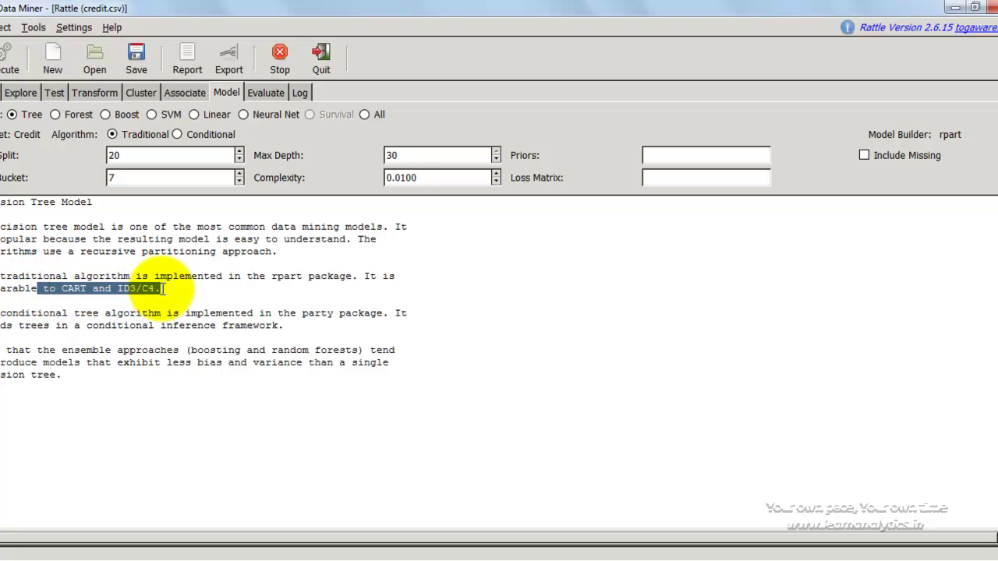
{"action": "left_click_drag", "start_coordinate": [45, 231], "coordinate": [158, 380]}
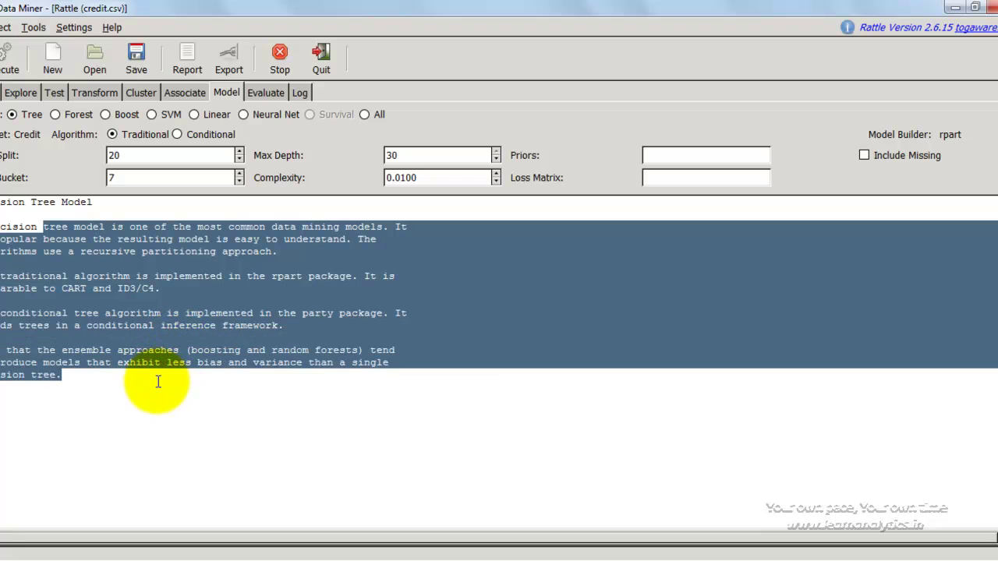
{"action": "left_click", "coordinate": [158, 382]}
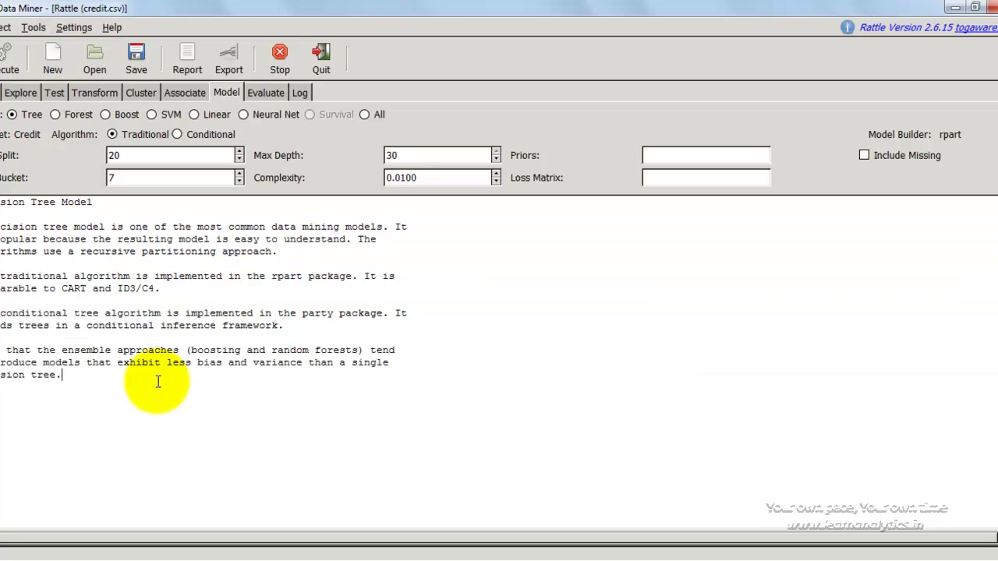
Look through the Forest, Boost and SVM model options, then choose the Linear model type.
{"action": "left_click", "coordinate": [59, 115]}
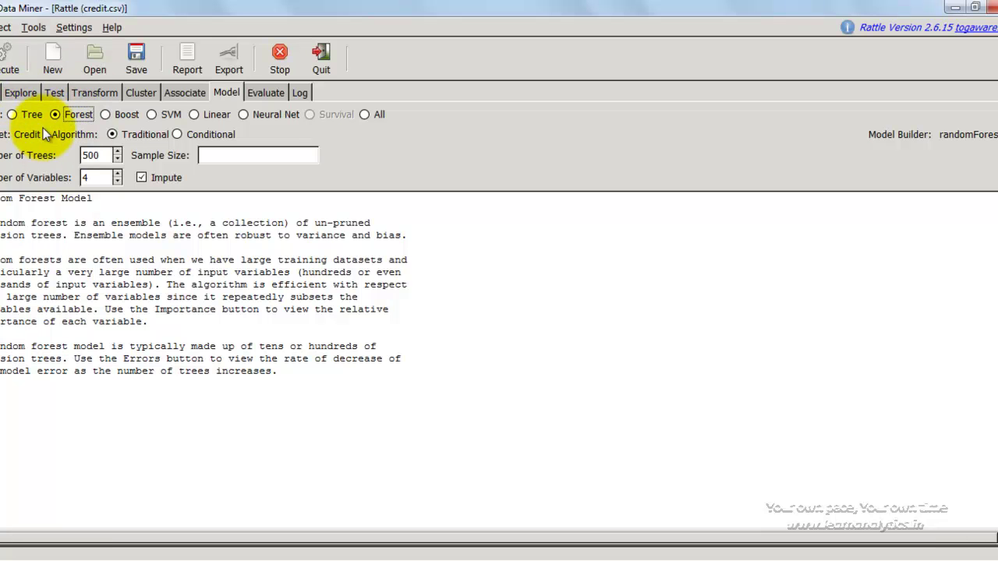
{"action": "left_click", "coordinate": [123, 115]}
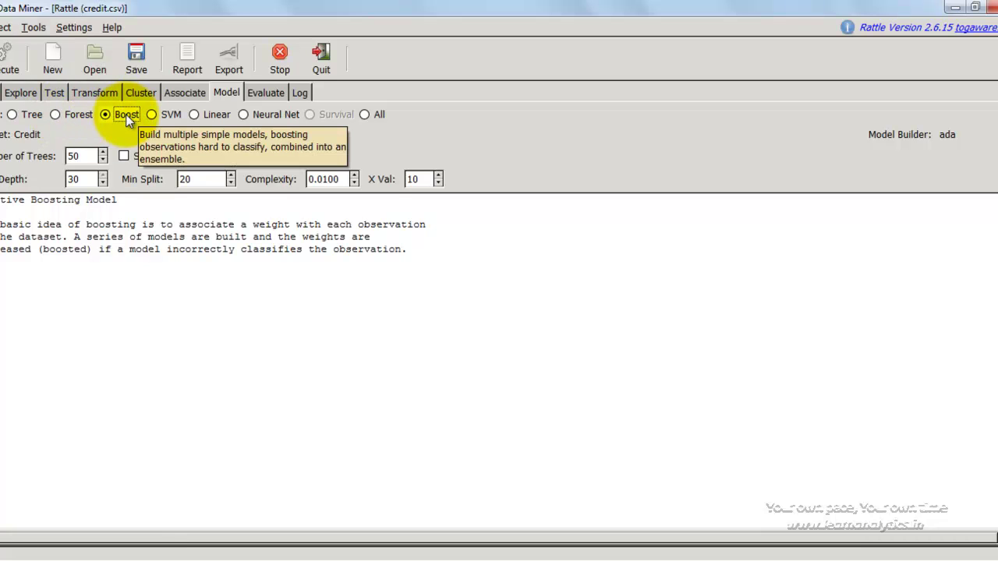
{"action": "left_click", "coordinate": [165, 116]}
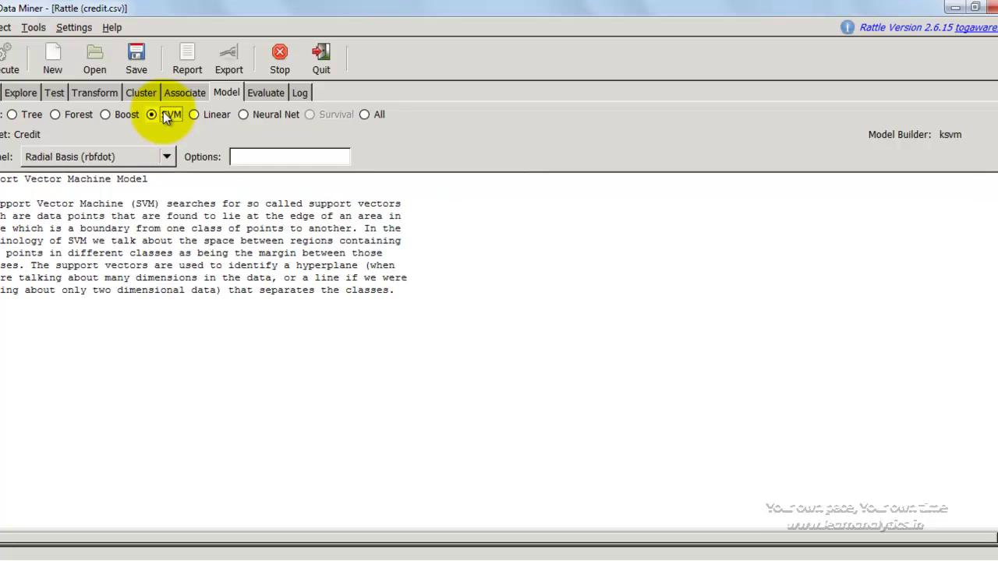
{"action": "left_click", "coordinate": [209, 114]}
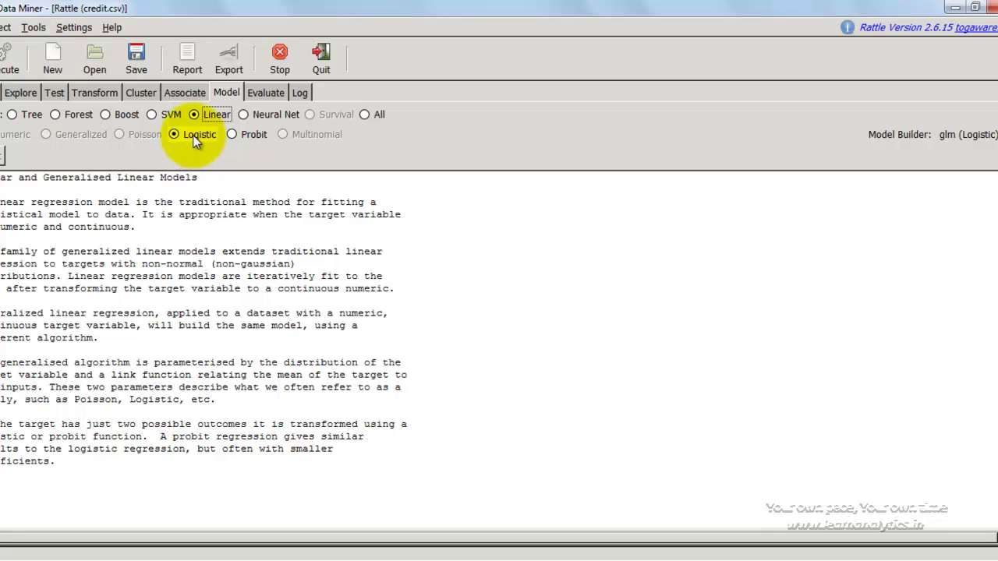
Look through the Neural Net, Tree, Forest, Boost, SVM and Linear model options.
{"action": "left_click", "coordinate": [250, 113]}
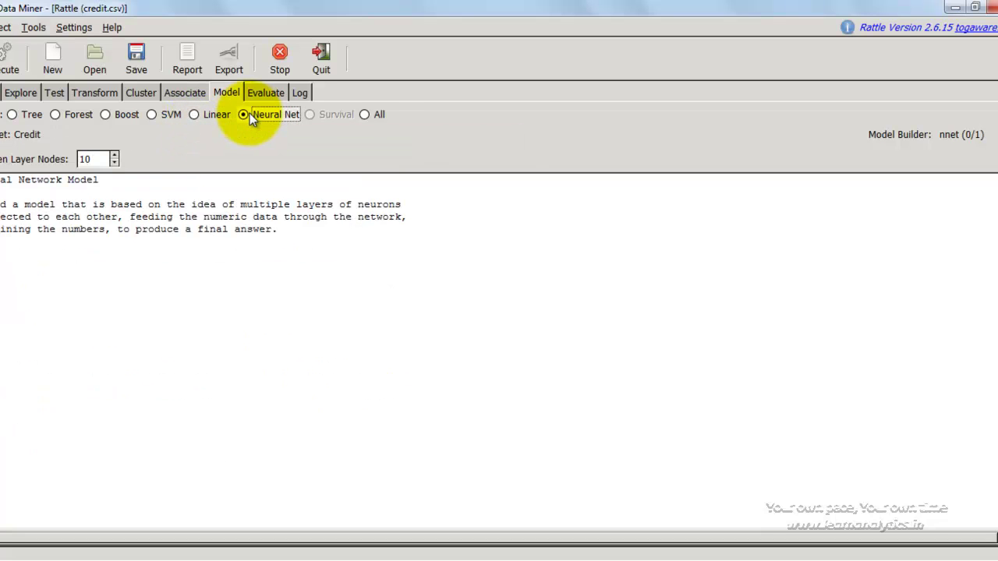
{"action": "left_click", "coordinate": [19, 115]}
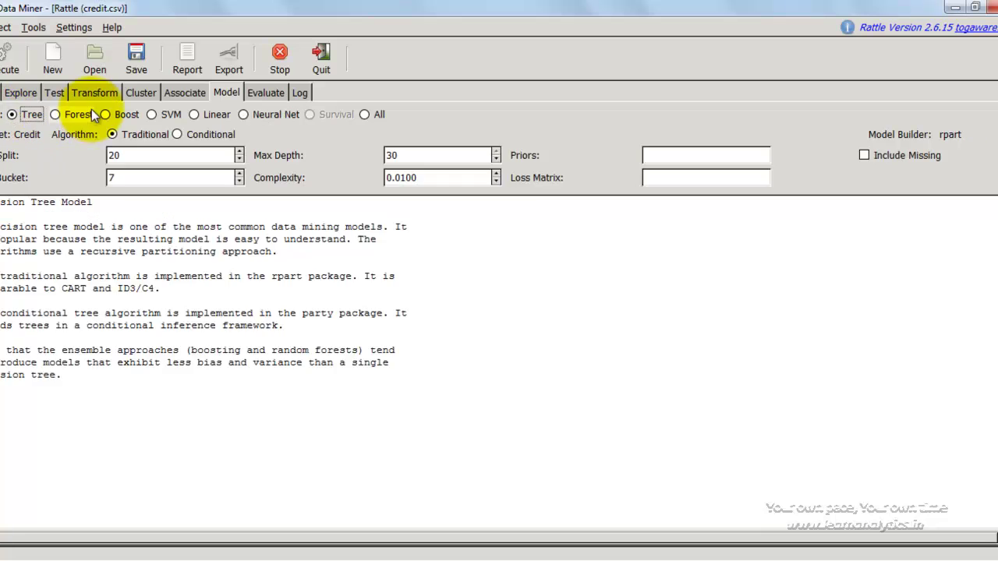
{"action": "left_click", "coordinate": [87, 114]}
{"action": "left_click", "coordinate": [133, 113]}
{"action": "left_click", "coordinate": [168, 114]}
{"action": "left_click", "coordinate": [220, 114]}
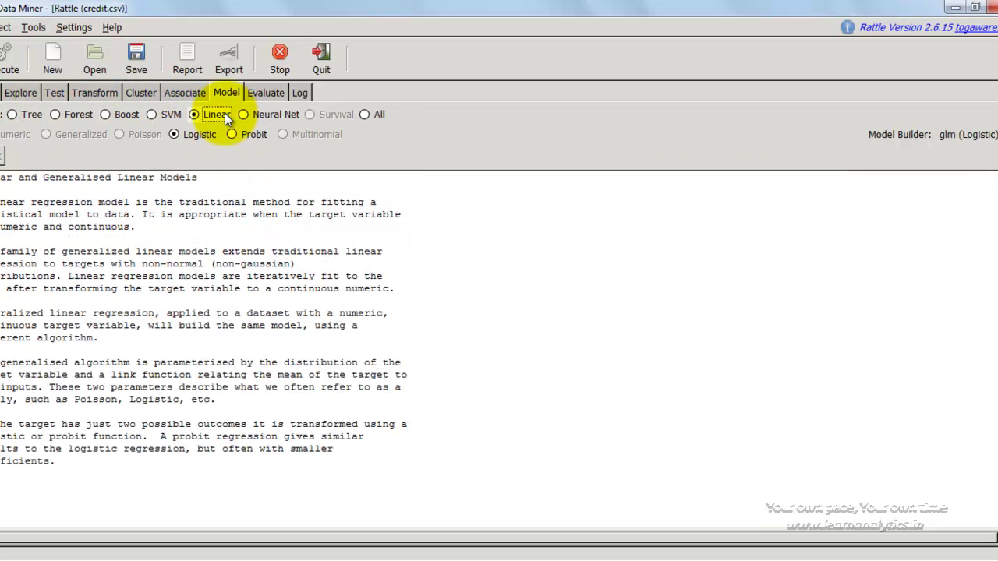
Build a Tree model with the traditional algorithm for Credit, then draw the tree and examine it enlarged.
{"action": "left_click", "coordinate": [42, 116]}
{"action": "left_click", "coordinate": [8, 58]}
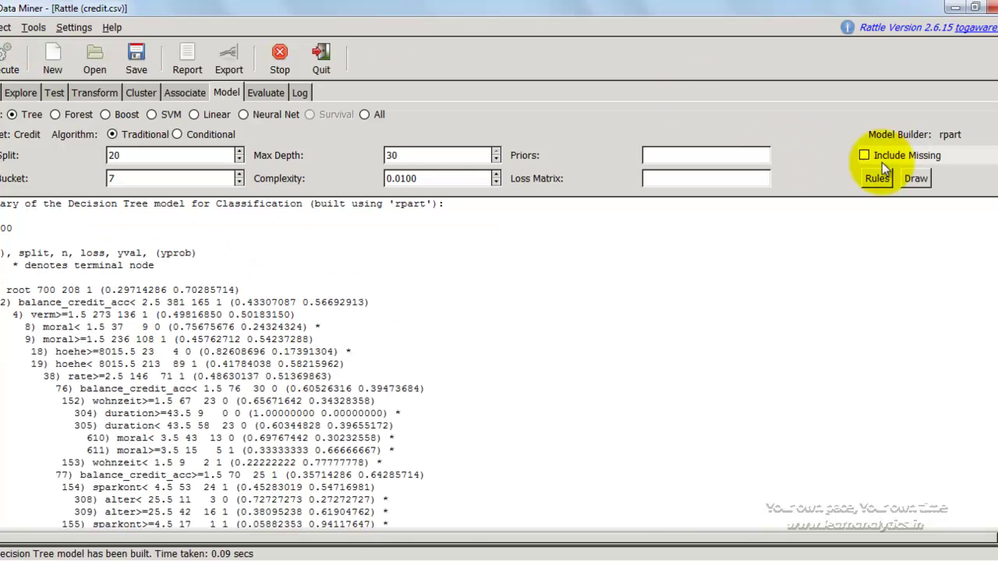
{"action": "left_click", "coordinate": [916, 179]}
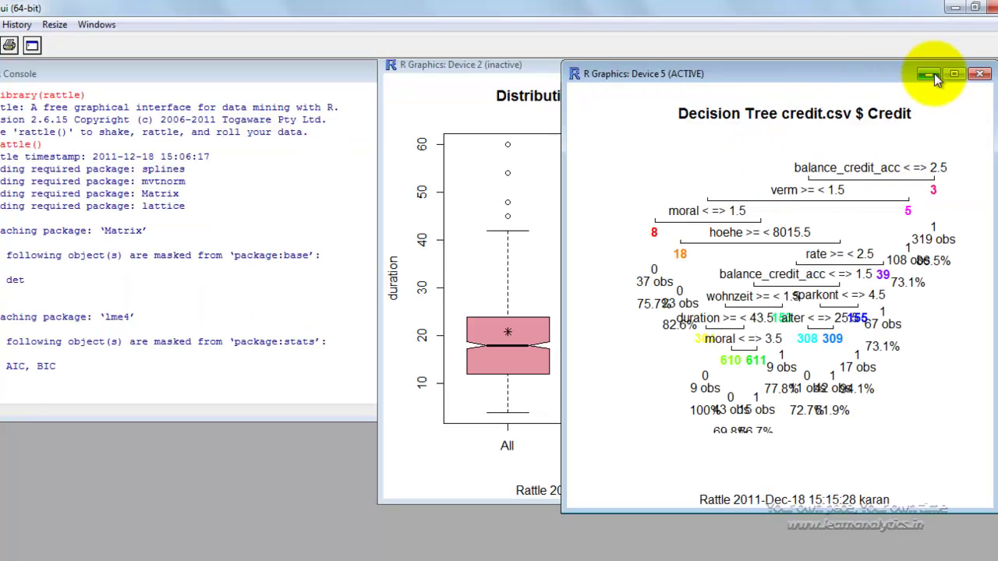
{"action": "left_click", "coordinate": [960, 76]}
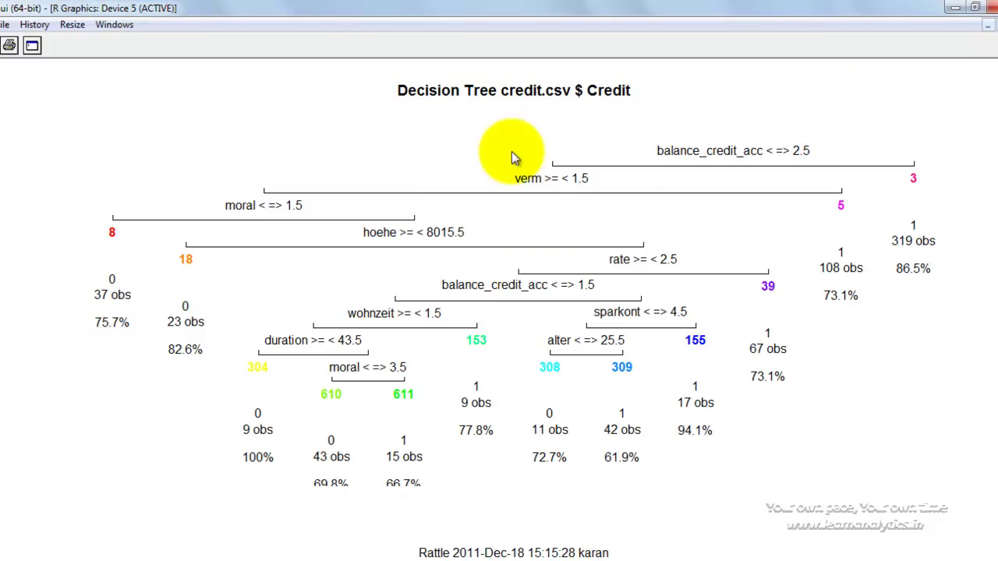
{"action": "left_click", "coordinate": [988, 25]}
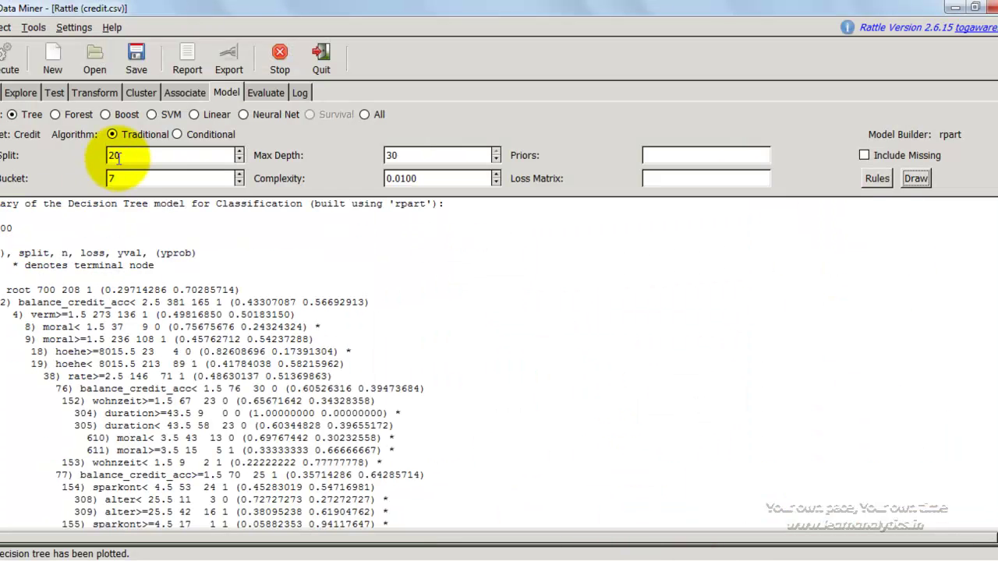
Set the tree's minimum split to 40 and minimum bucket to 20, and rebuild the model.
{"action": "double_click", "coordinate": [137, 156]}
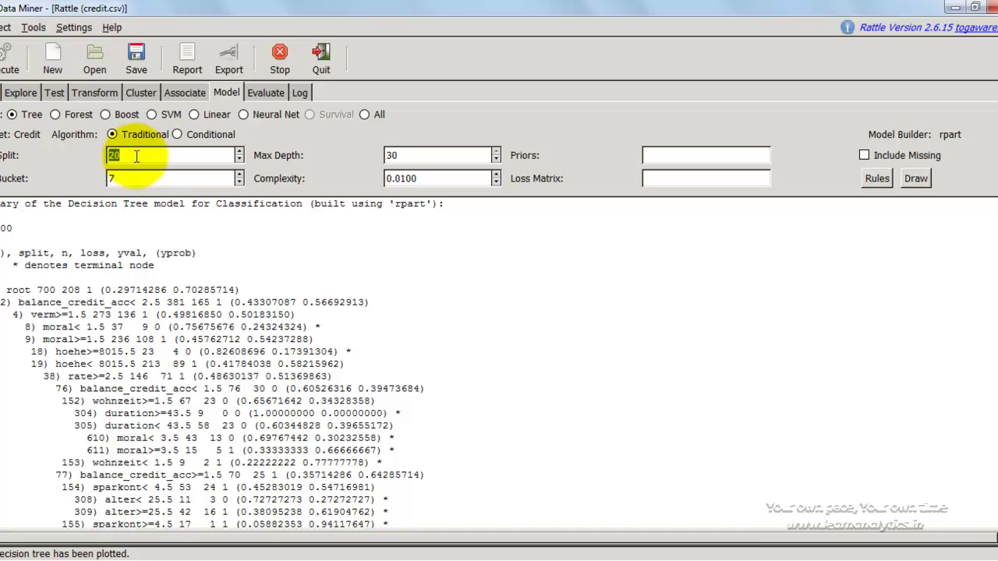
{"action": "type", "text": "40"}
{"action": "double_click", "coordinate": [126, 176]}
{"action": "type", "text": "20"}
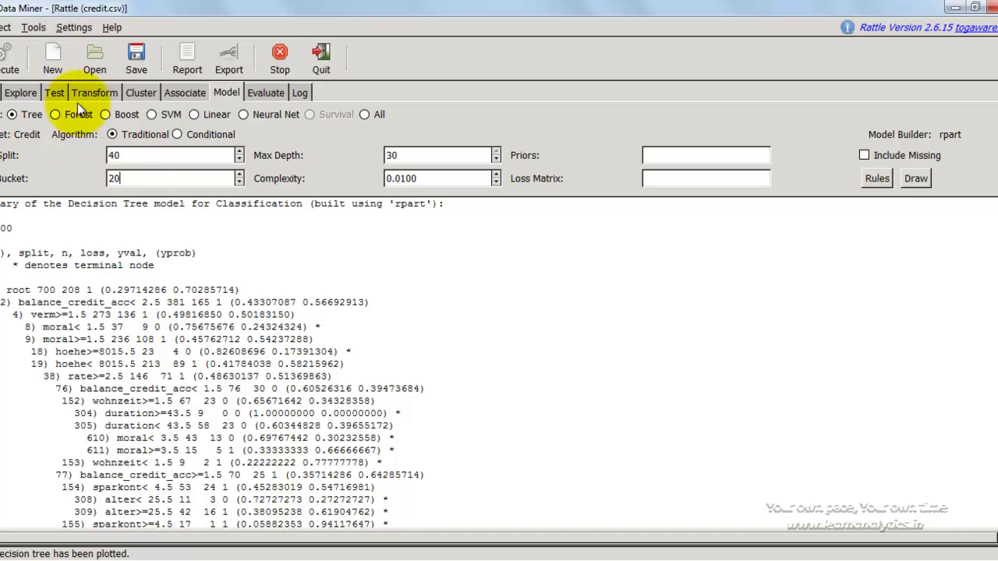
{"action": "left_click", "coordinate": [9, 62]}
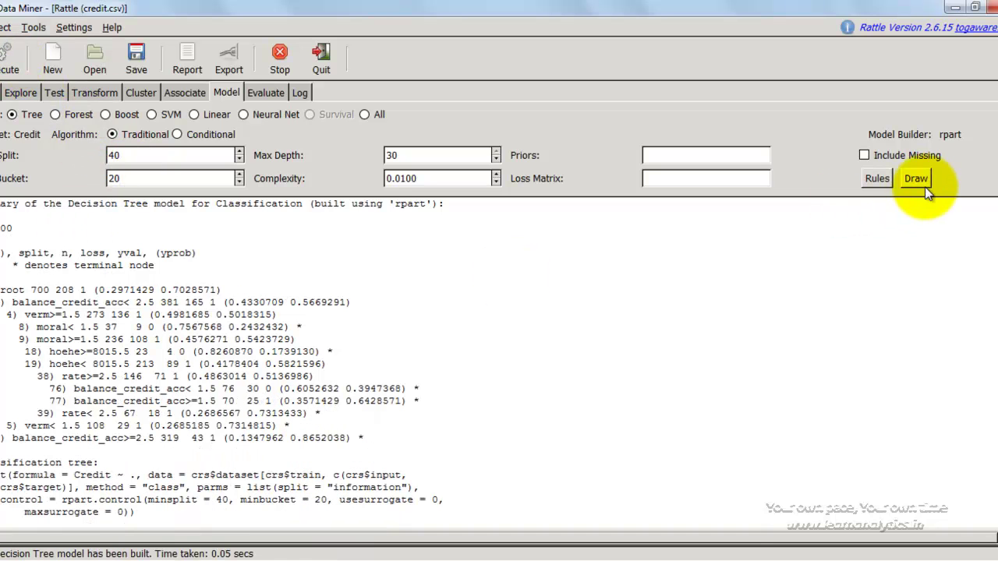
Draw the rebuilt decision tree, close its plot window after viewing it, and return to Rattle.
{"action": "left_click", "coordinate": [916, 179]}
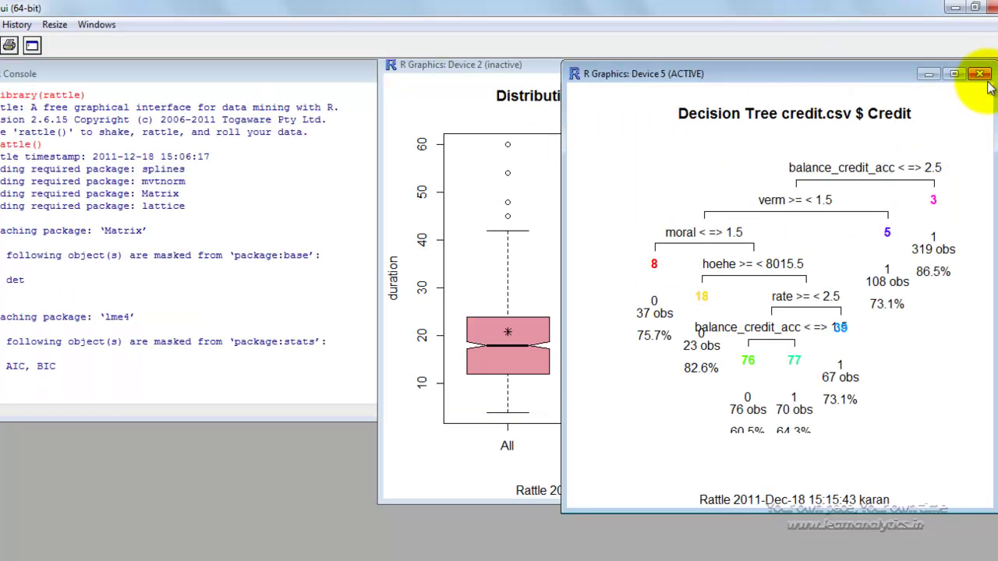
{"action": "left_click", "coordinate": [981, 74]}
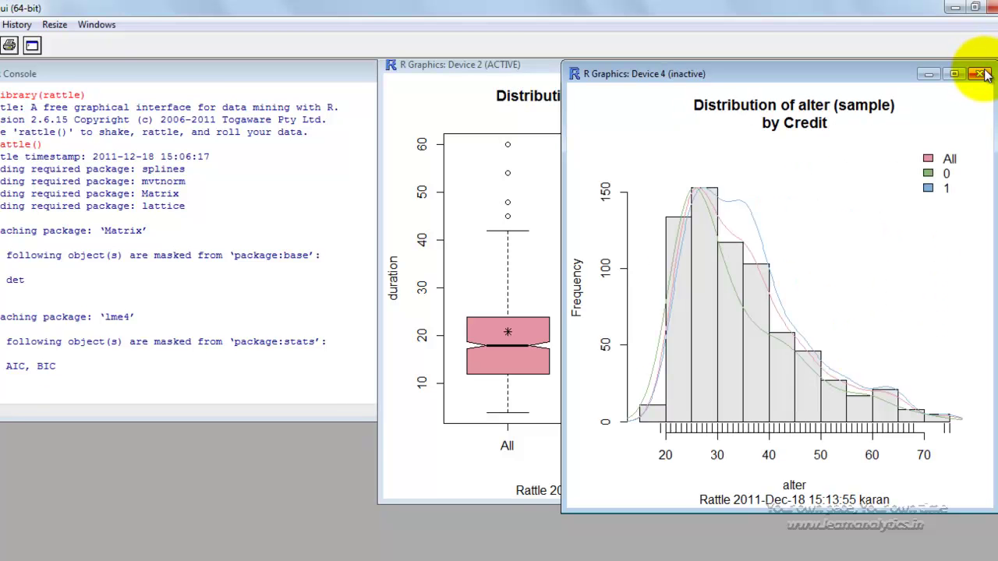
{"action": "left_click", "coordinate": [722, 558]}
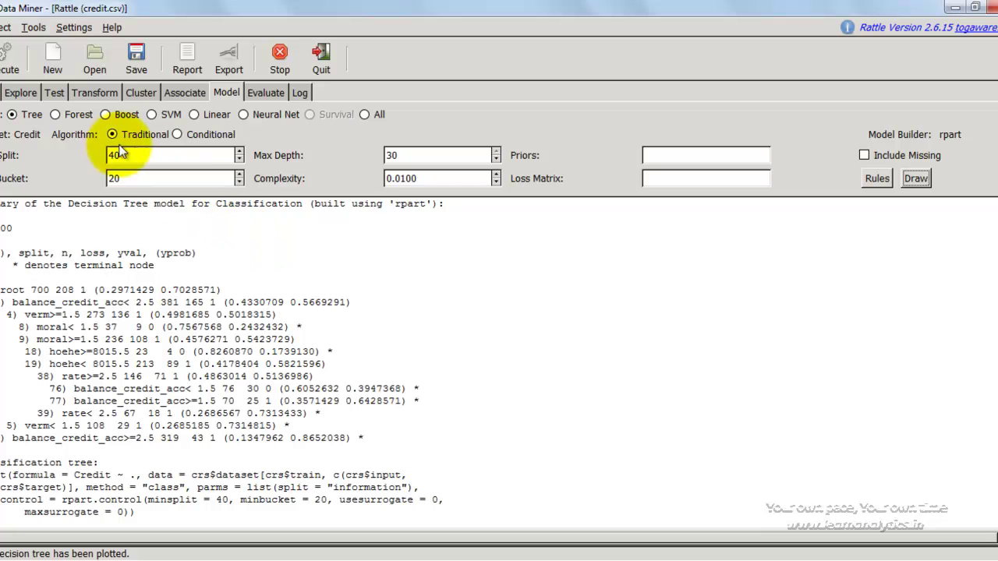
Choose all model types and build the models on the credit data.
{"action": "left_click", "coordinate": [365, 115]}
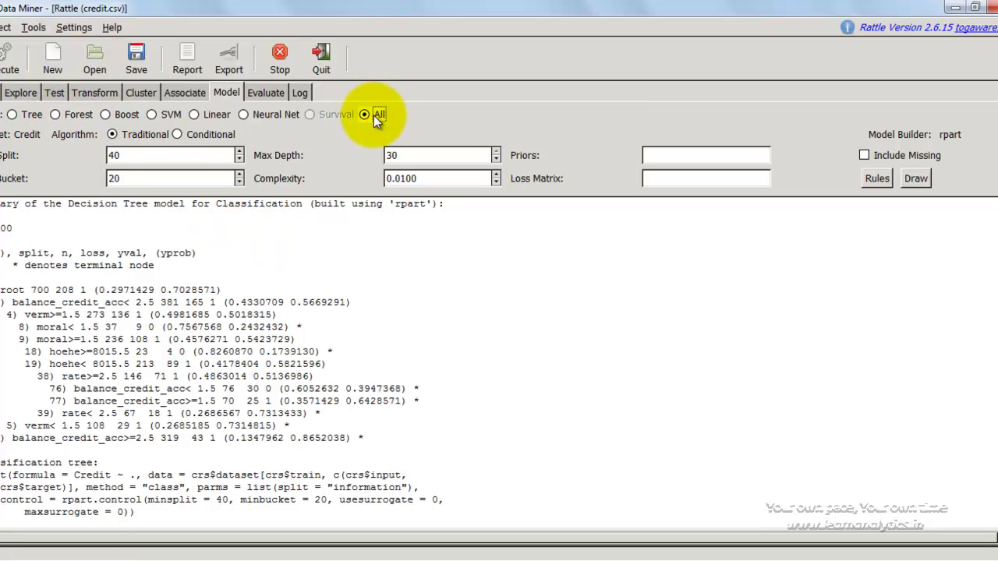
{"action": "left_click", "coordinate": [10, 66]}
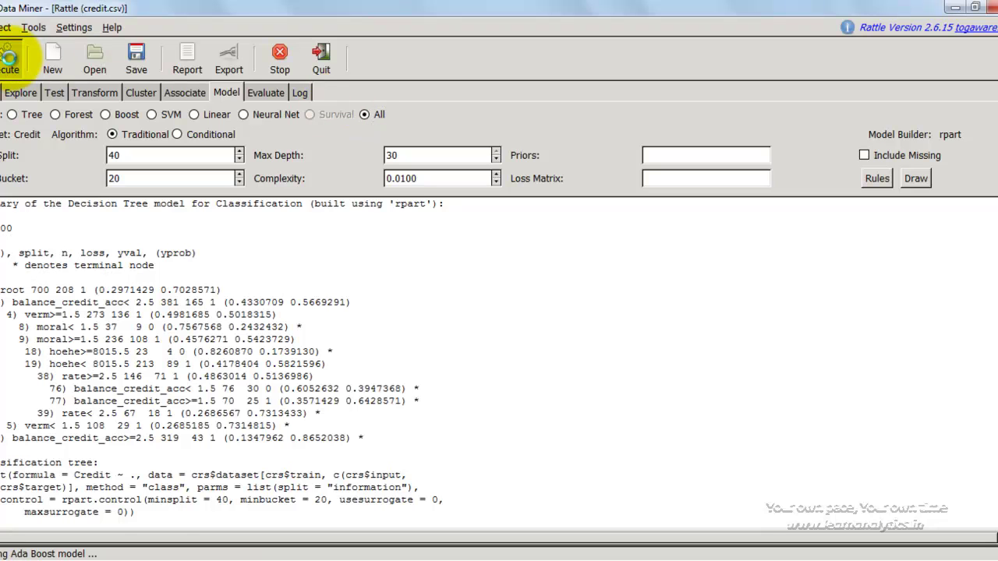
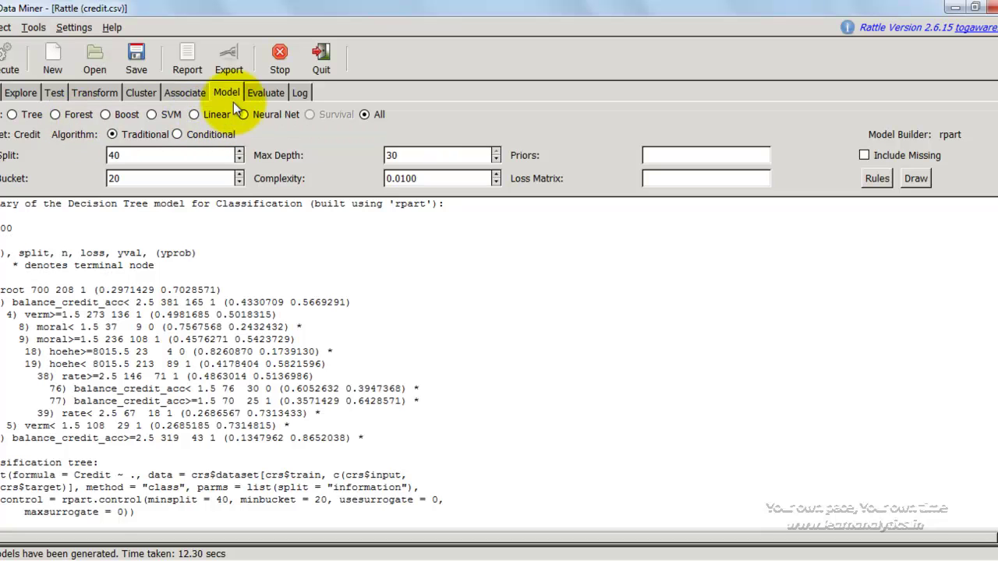
Evaluate all the built models with ROC curves on the validation data and view the plot enlarged.
{"action": "left_click", "coordinate": [266, 93]}
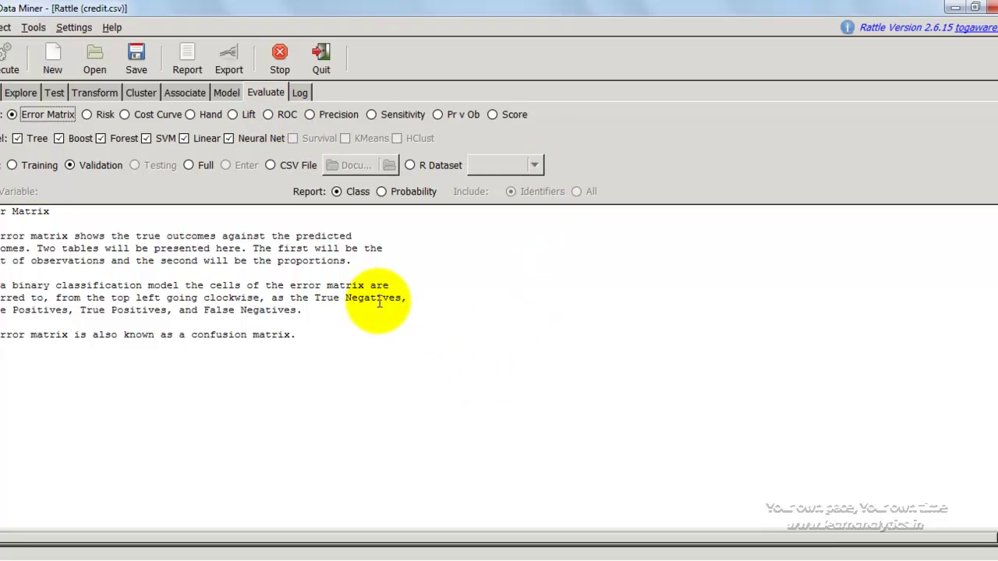
{"action": "left_click", "coordinate": [273, 115]}
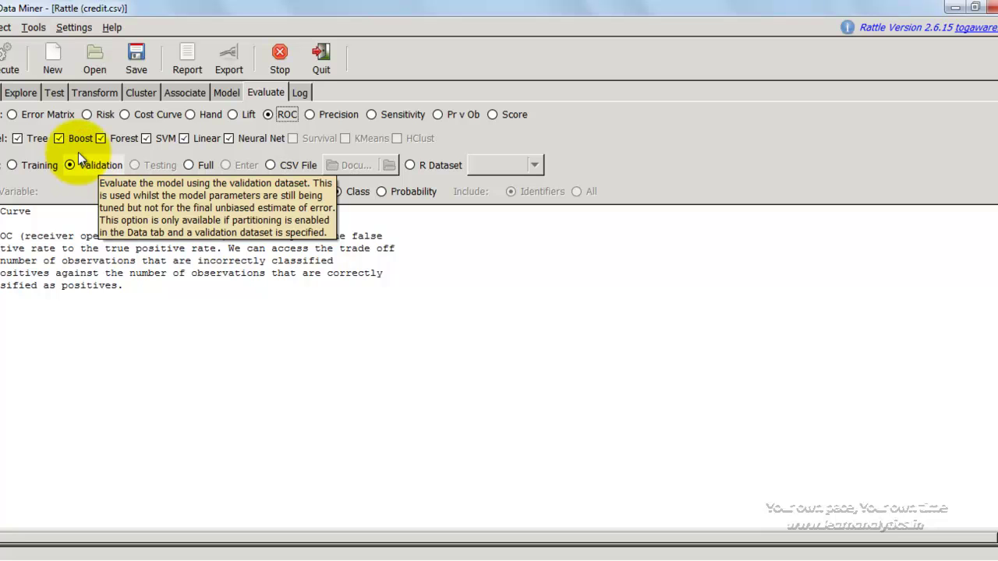
{"action": "left_click", "coordinate": [7, 59]}
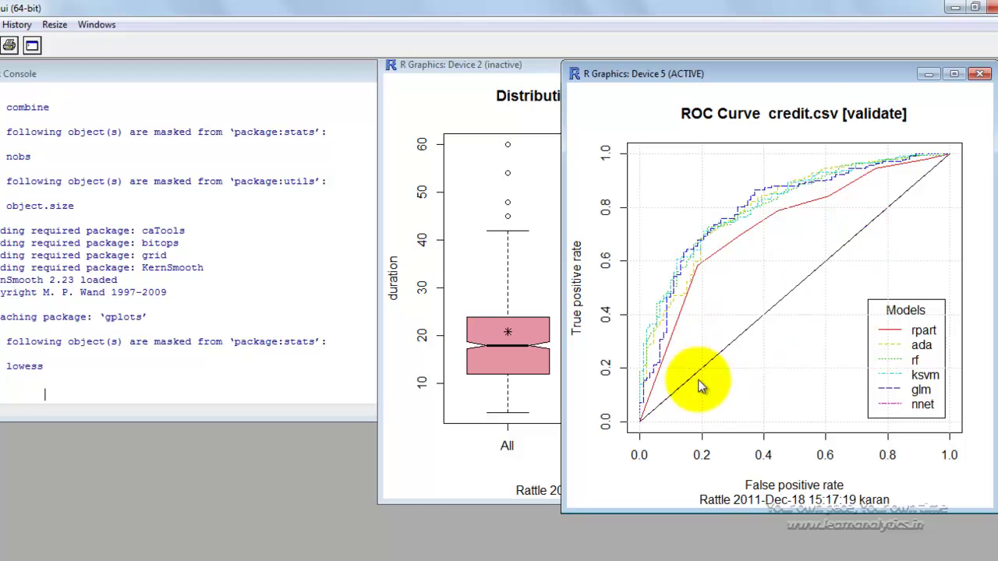
{"action": "double_click", "coordinate": [809, 75]}
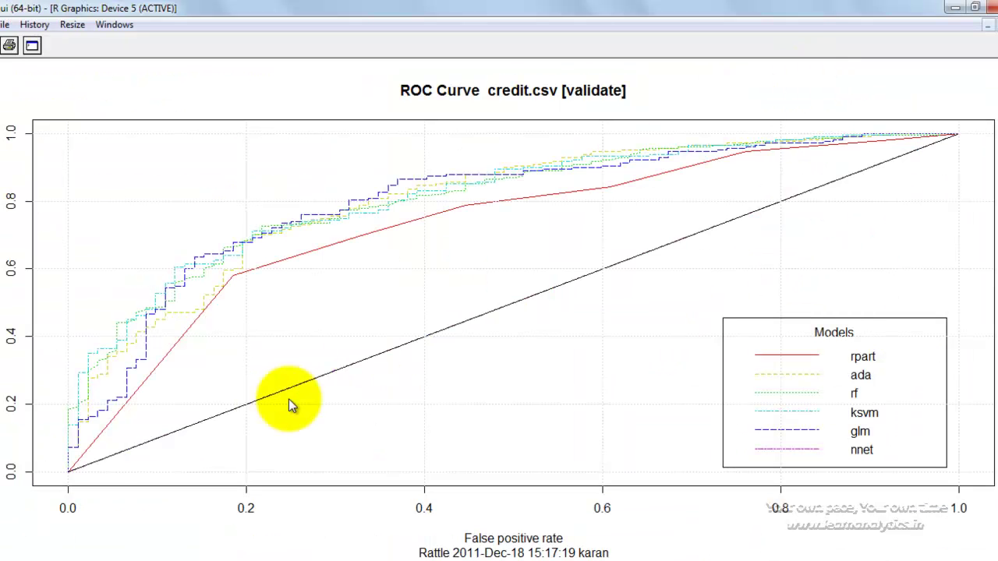
{"action": "left_click", "coordinate": [989, 25]}
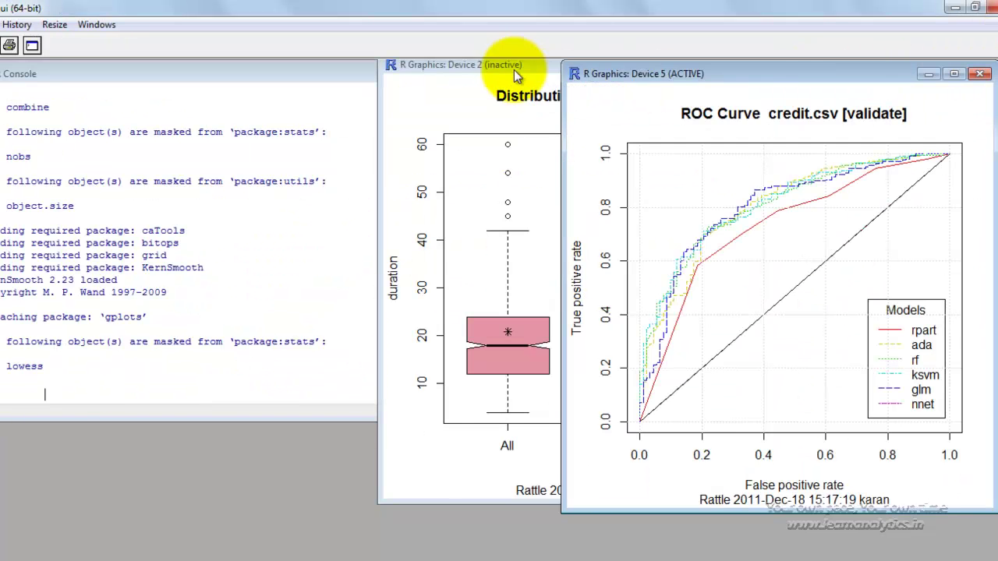
Move the ROC curve plot aside and close the leftover distribution plot windows.
{"action": "left_click", "coordinate": [543, 88]}
{"action": "left_click", "coordinate": [799, 64]}
{"action": "left_click_drag", "start_coordinate": [805, 76], "coordinate": [564, 60]}
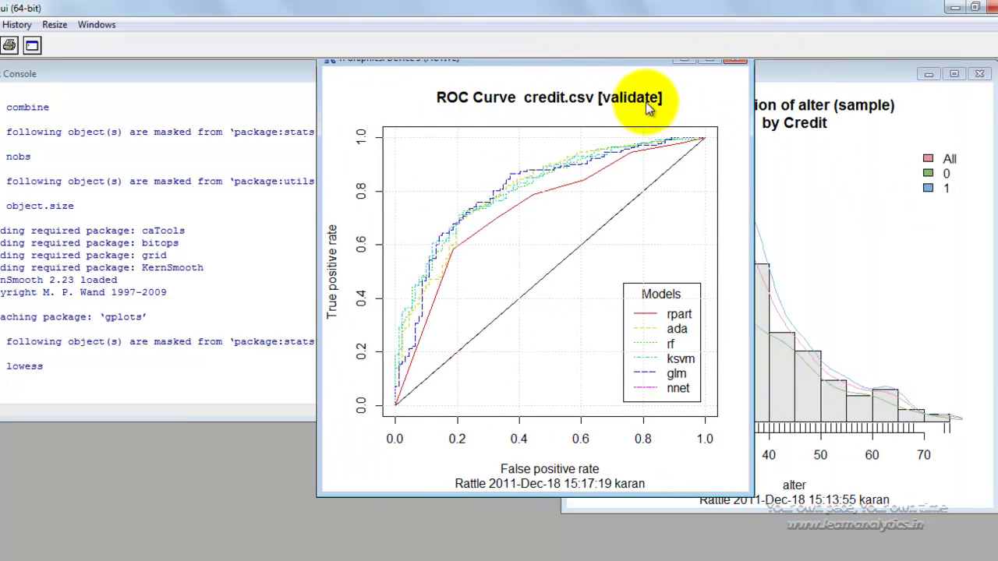
{"action": "left_click", "coordinate": [979, 74]}
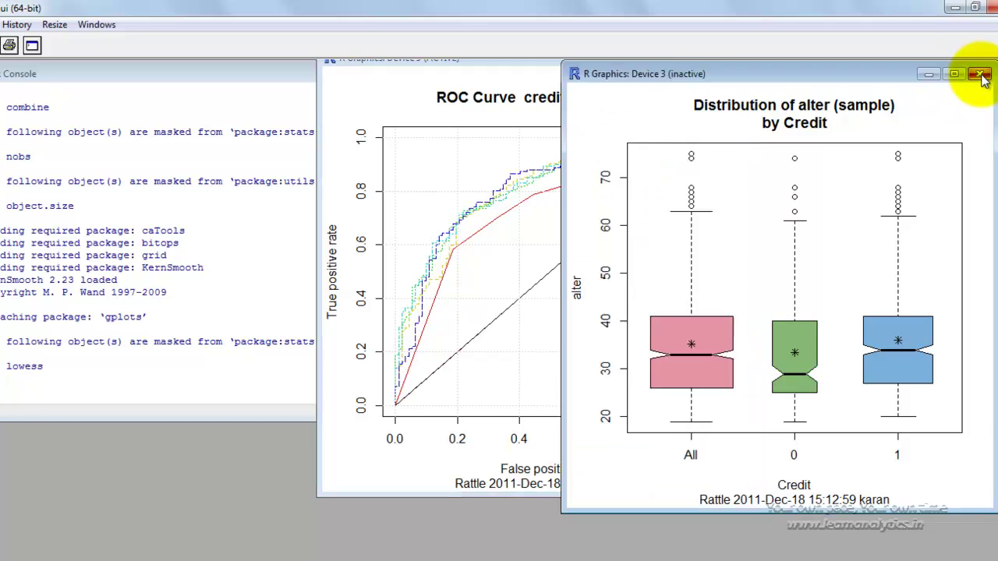
{"action": "left_click", "coordinate": [981, 76]}
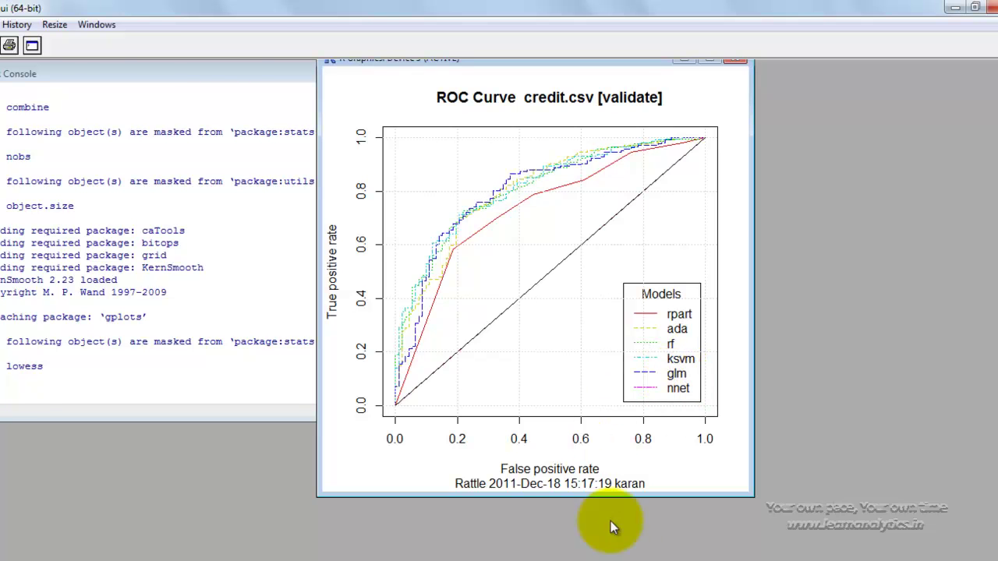
Return to Rattle and compare the reported area under the ROC curve for the rpart, ada, rf, ksvm, glm and nnet models.
{"action": "left_click", "coordinate": [663, 558]}
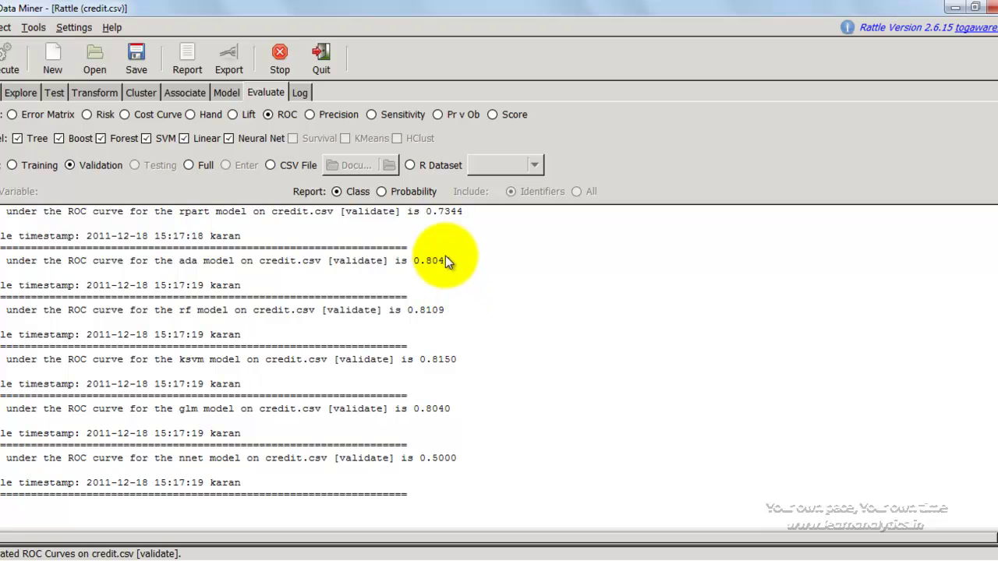
{"action": "left_click_drag", "start_coordinate": [3, 216], "coordinate": [268, 210]}
{"action": "left_click", "coordinate": [157, 212]}
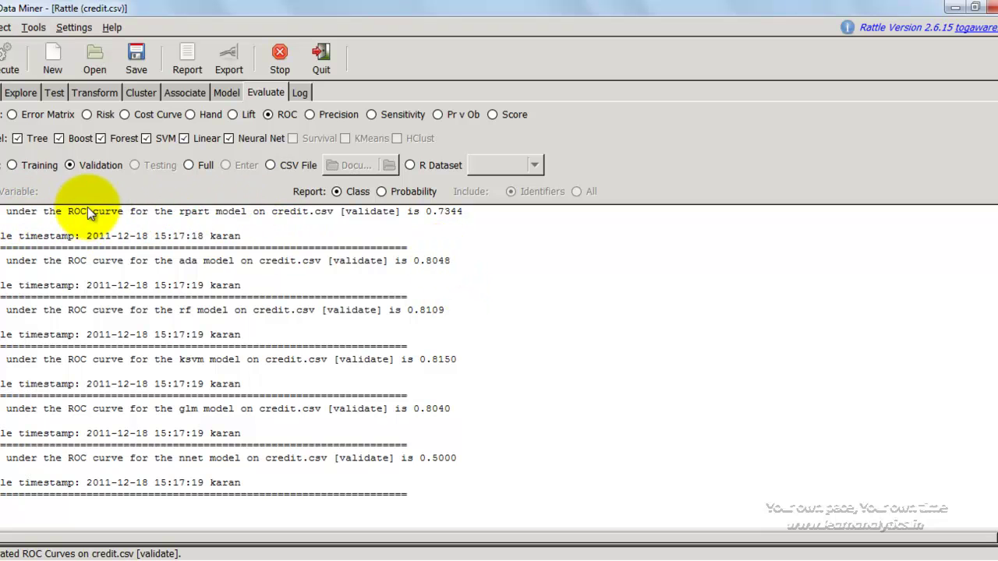
{"action": "double_click", "coordinate": [191, 210]}
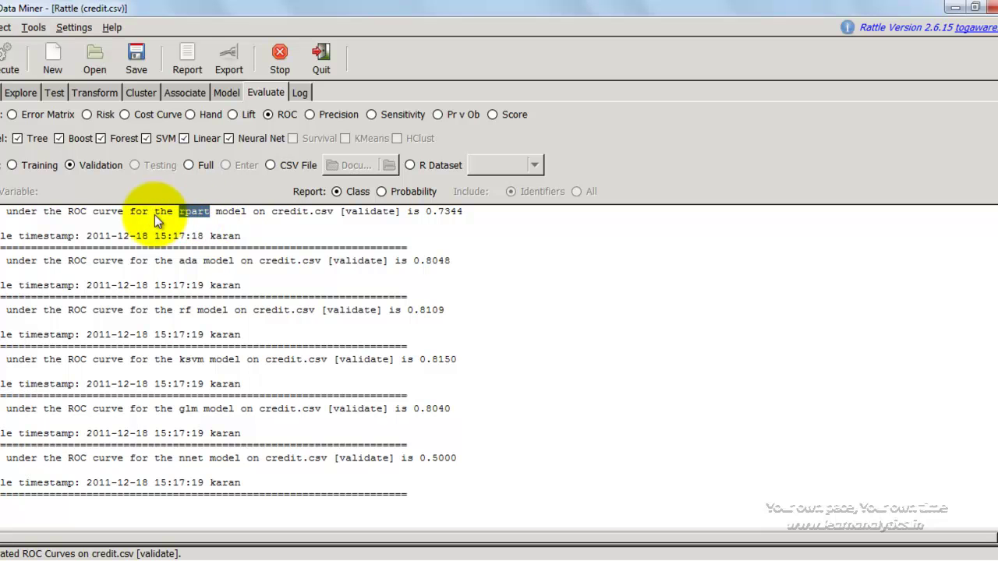
{"action": "double_click", "coordinate": [450, 212]}
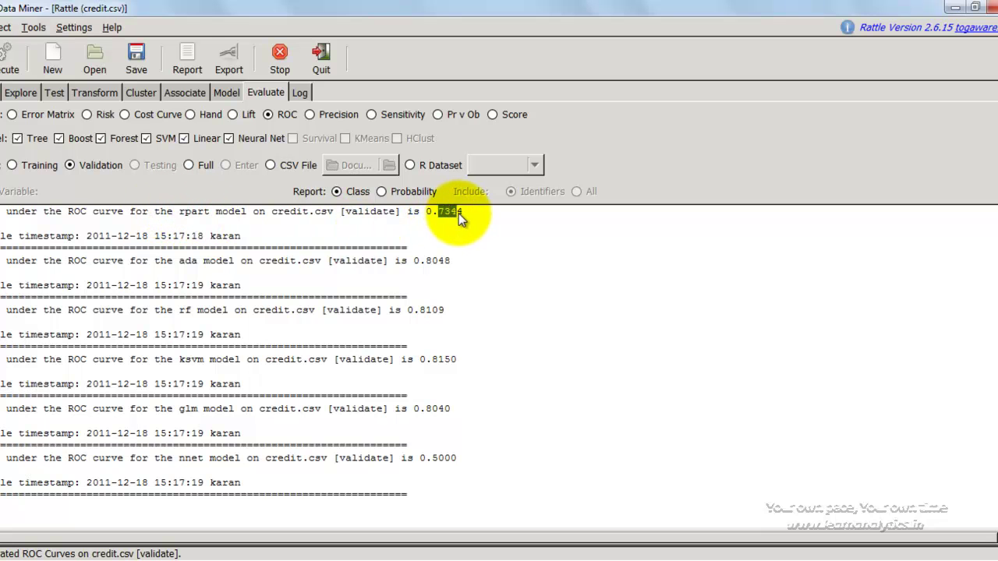
{"action": "double_click", "coordinate": [437, 261]}
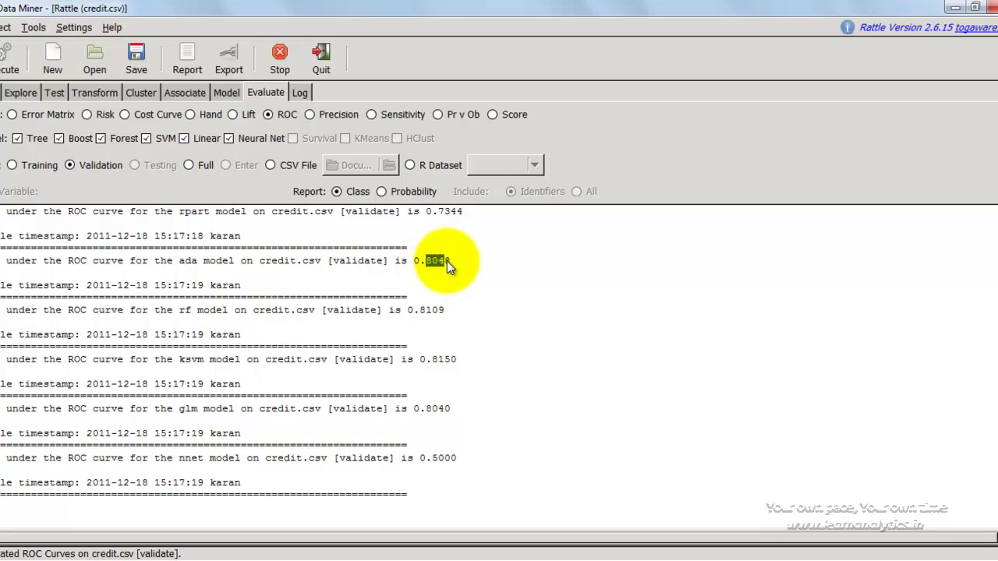
{"action": "double_click", "coordinate": [421, 310]}
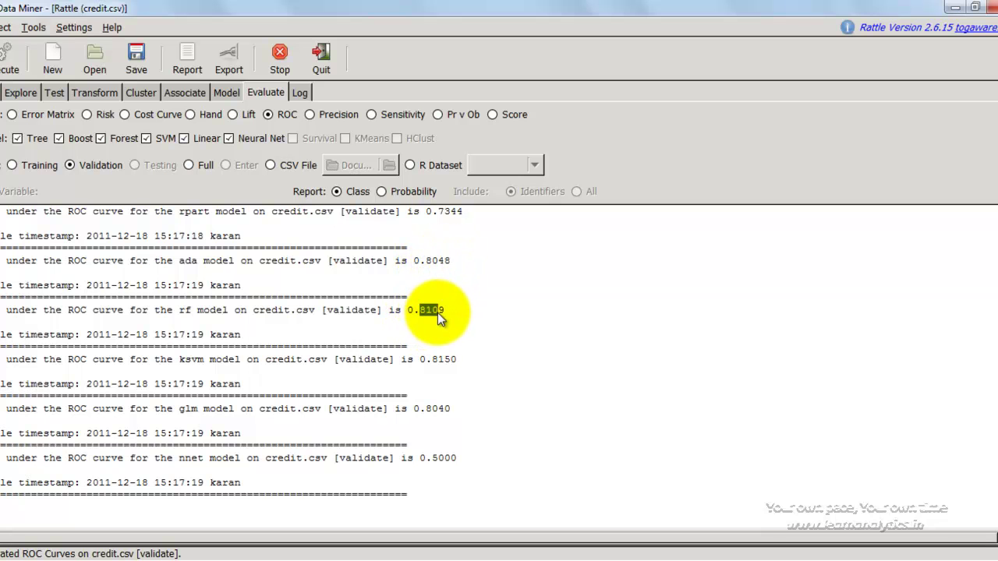
{"action": "left_click_drag", "start_coordinate": [431, 360], "coordinate": [445, 361]}
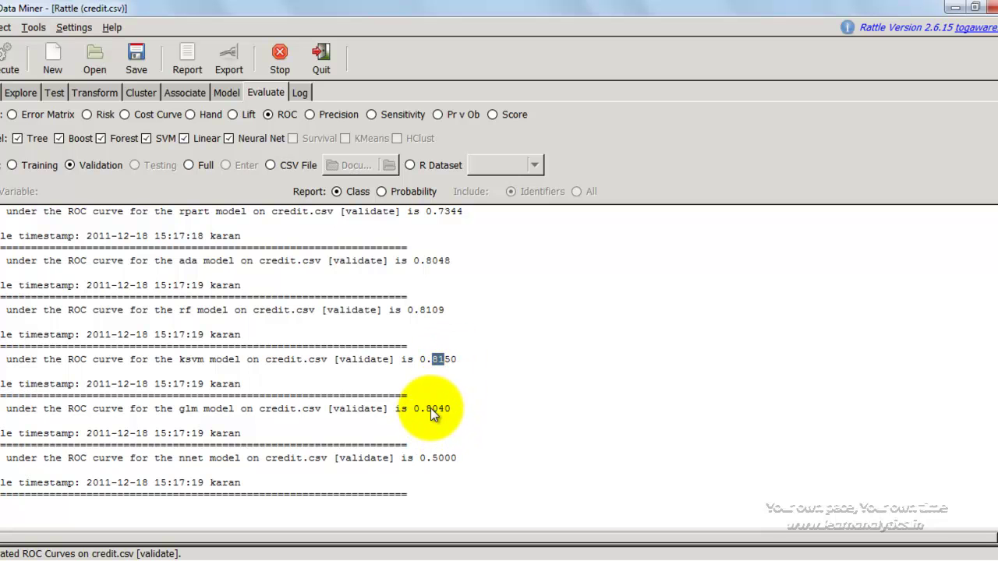
{"action": "left_click_drag", "start_coordinate": [428, 410], "coordinate": [444, 410]}
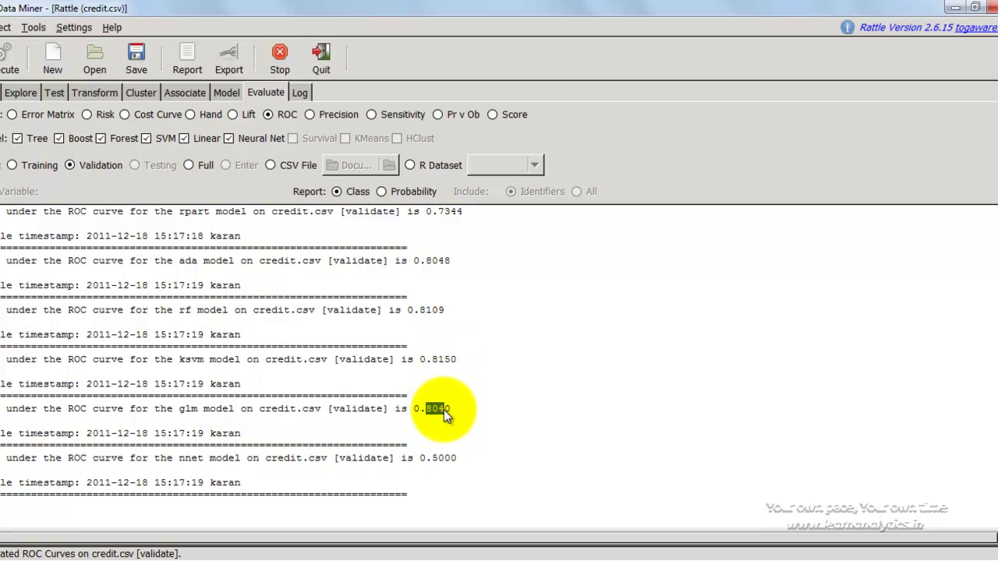
{"action": "left_click", "coordinate": [418, 459]}
{"action": "left_click_drag", "start_coordinate": [419, 460], "coordinate": [466, 468]}
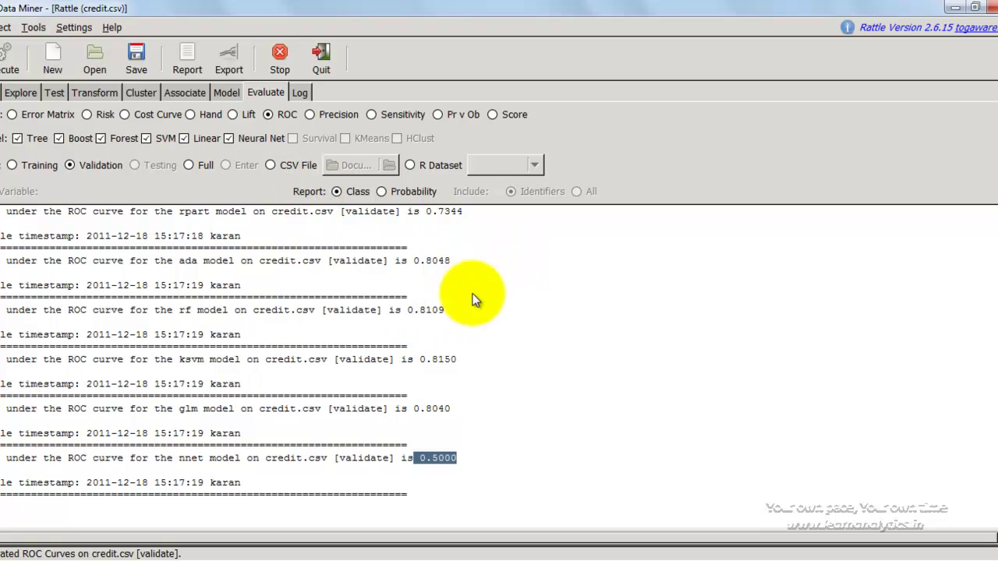
{"action": "left_click_drag", "start_coordinate": [290, 262], "coordinate": [432, 310]}
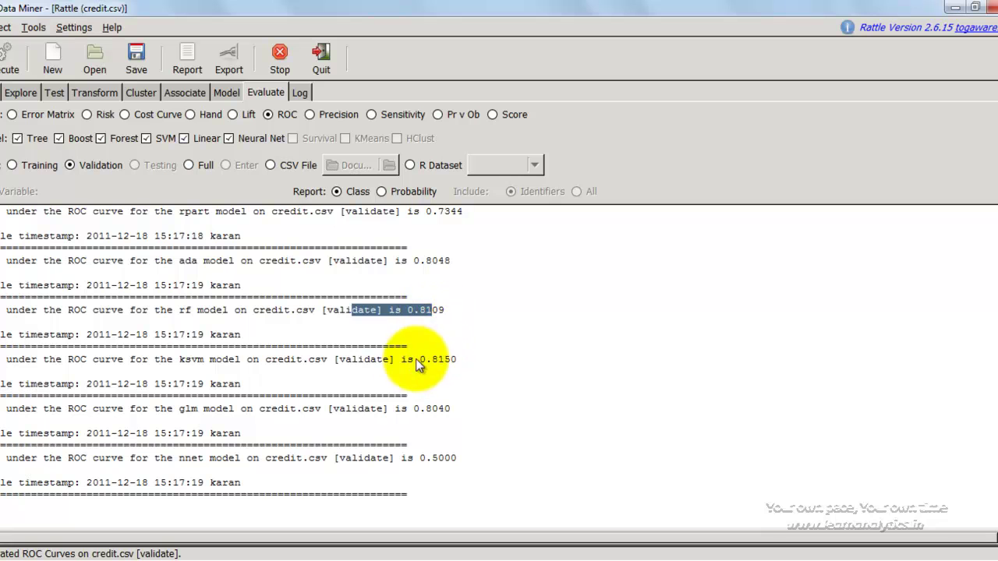
{"action": "left_click_drag", "start_coordinate": [426, 360], "coordinate": [449, 359]}
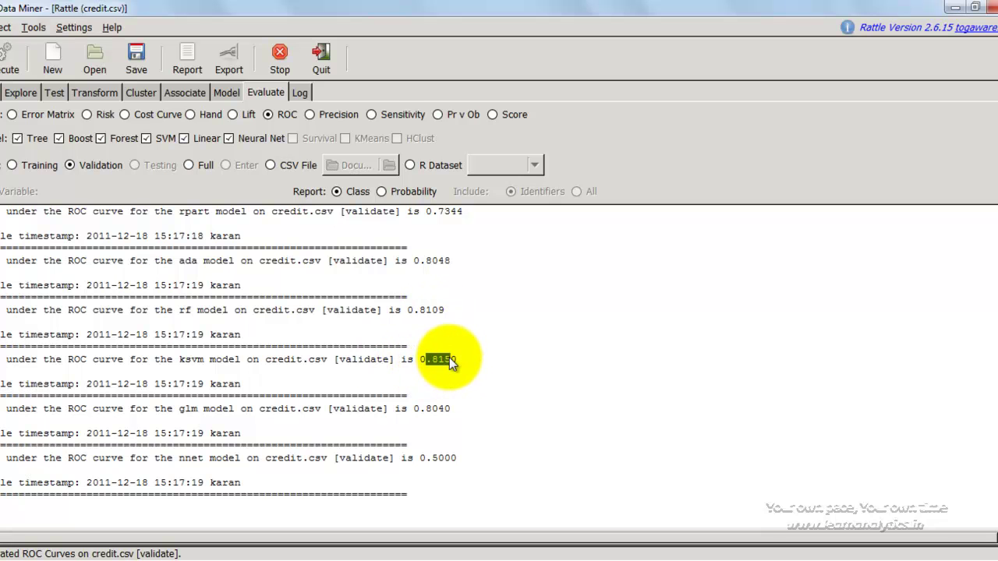
Compare the validation area under the ROC curve of the glm and rpart models with the ada, rf and ksvm results.
{"action": "left_click_drag", "start_coordinate": [416, 410], "coordinate": [435, 407]}
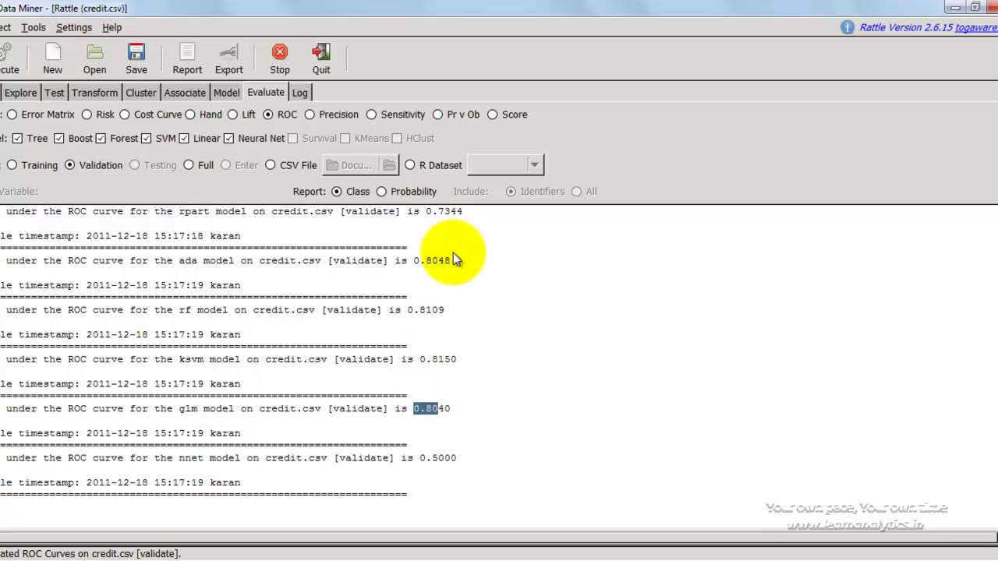
{"action": "left_click_drag", "start_coordinate": [396, 212], "coordinate": [471, 222]}
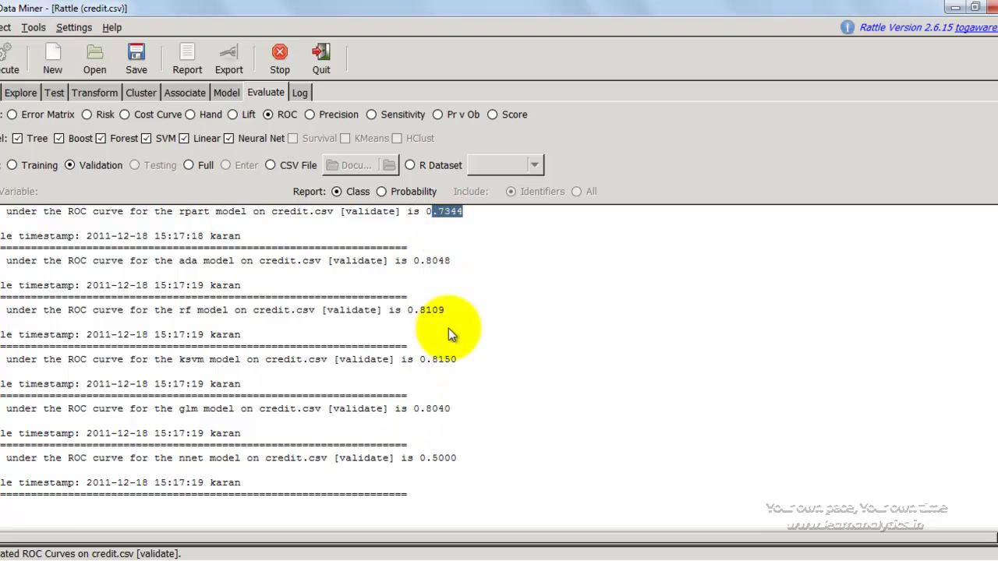
{"action": "left_click", "coordinate": [392, 277]}
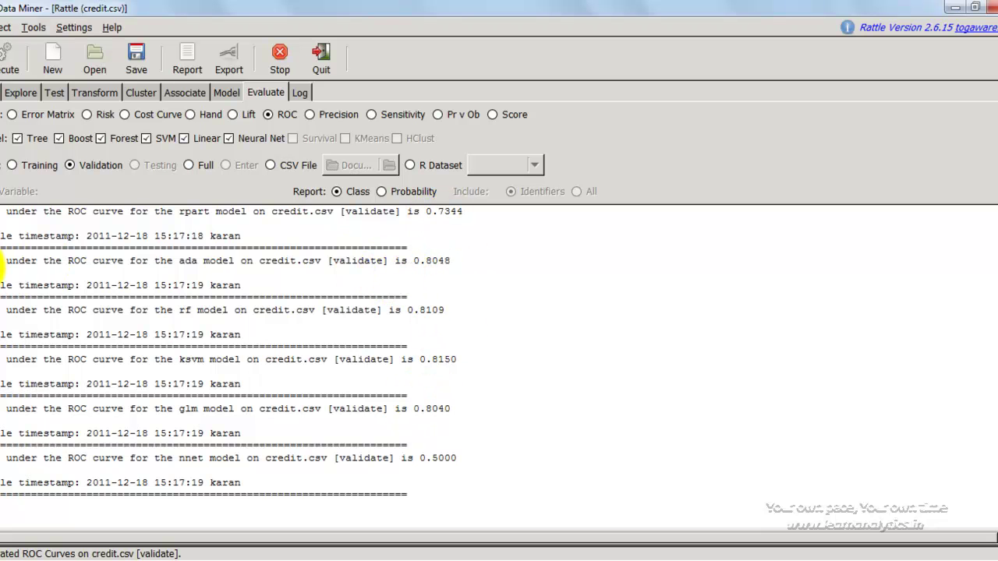
{"action": "left_click_drag", "start_coordinate": [2, 261], "coordinate": [457, 411]}
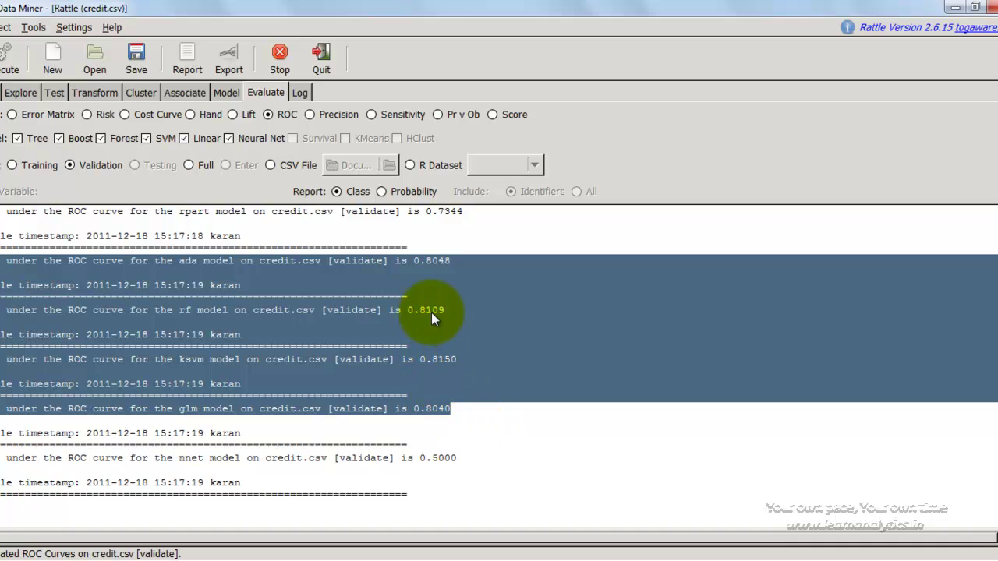
{"action": "left_click", "coordinate": [269, 237]}
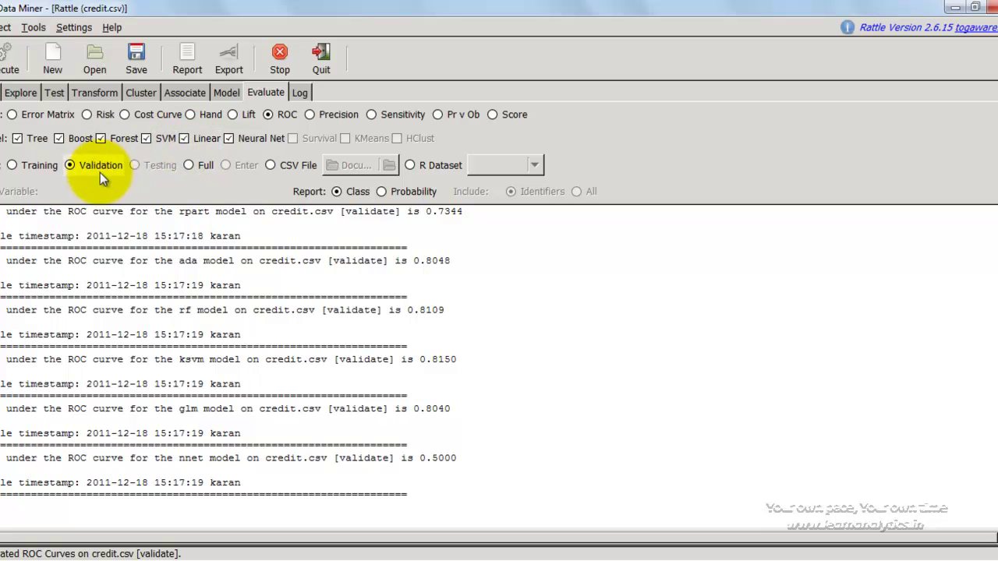
Evaluate all the models with ROC curves on the training data and place the validation plot beside the training plot.
{"action": "left_click", "coordinate": [22, 164]}
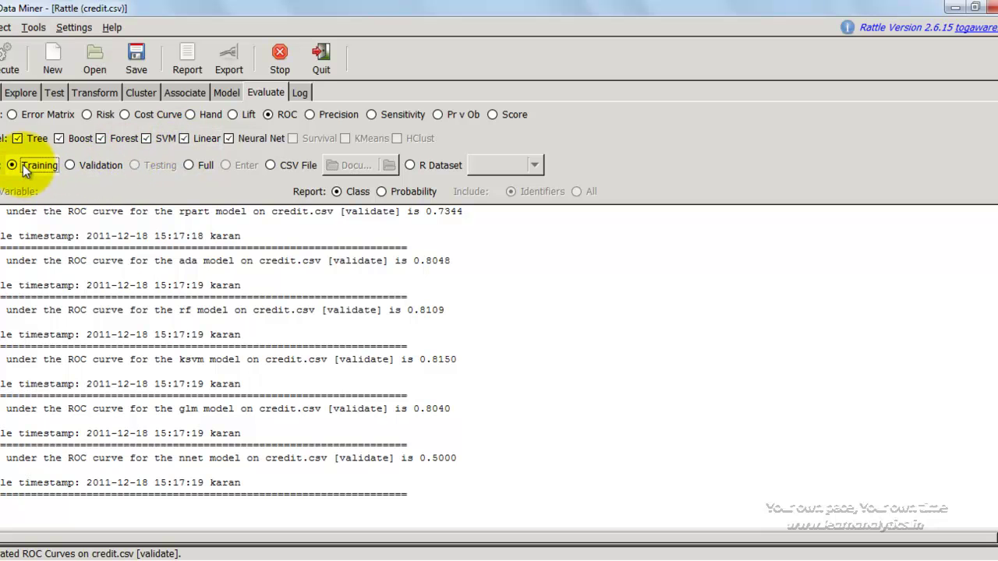
{"action": "left_click", "coordinate": [10, 62]}
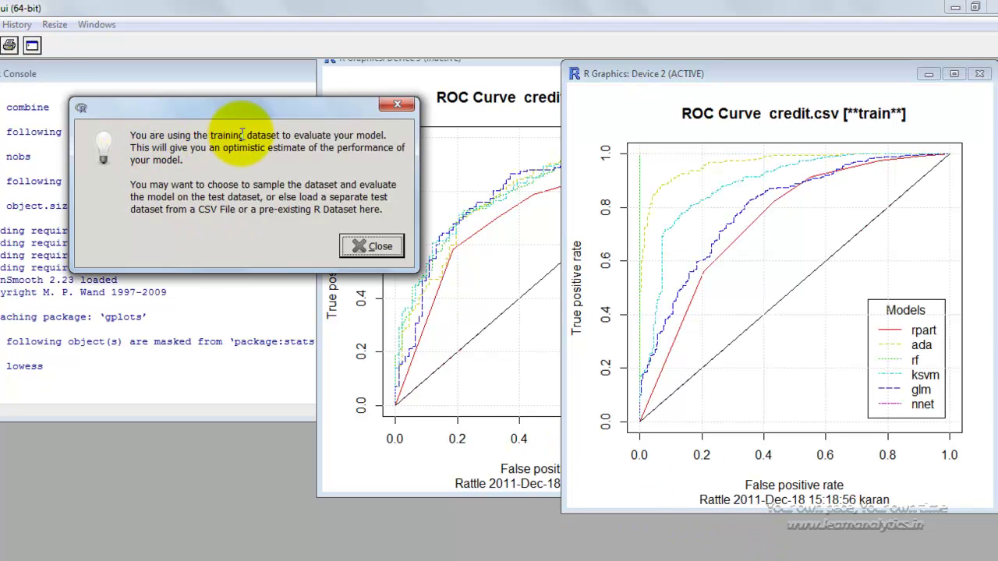
{"action": "left_click_drag", "start_coordinate": [232, 136], "coordinate": [311, 159]}
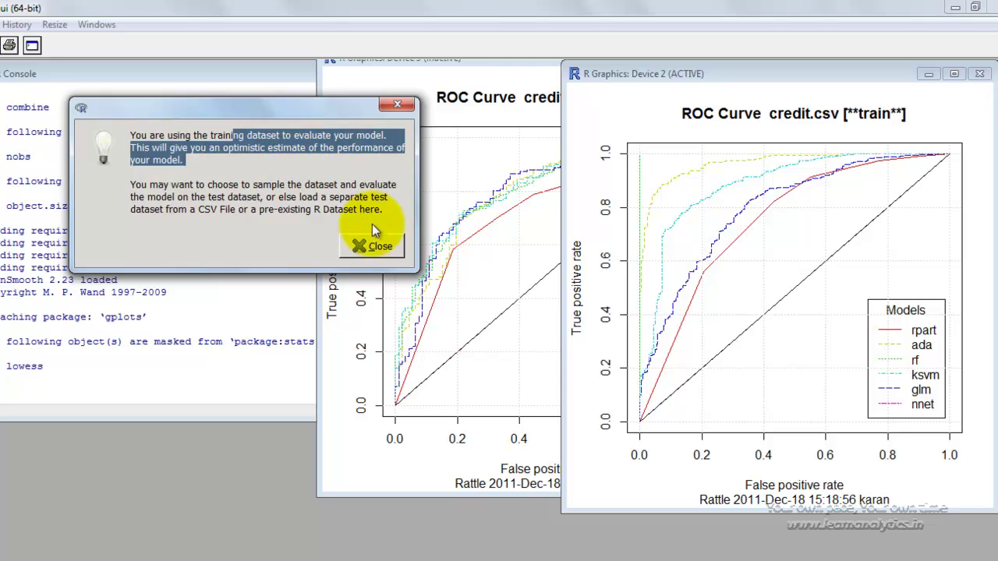
{"action": "left_click", "coordinate": [377, 244]}
{"action": "left_click_drag", "start_coordinate": [466, 64], "coordinate": [303, 80]}
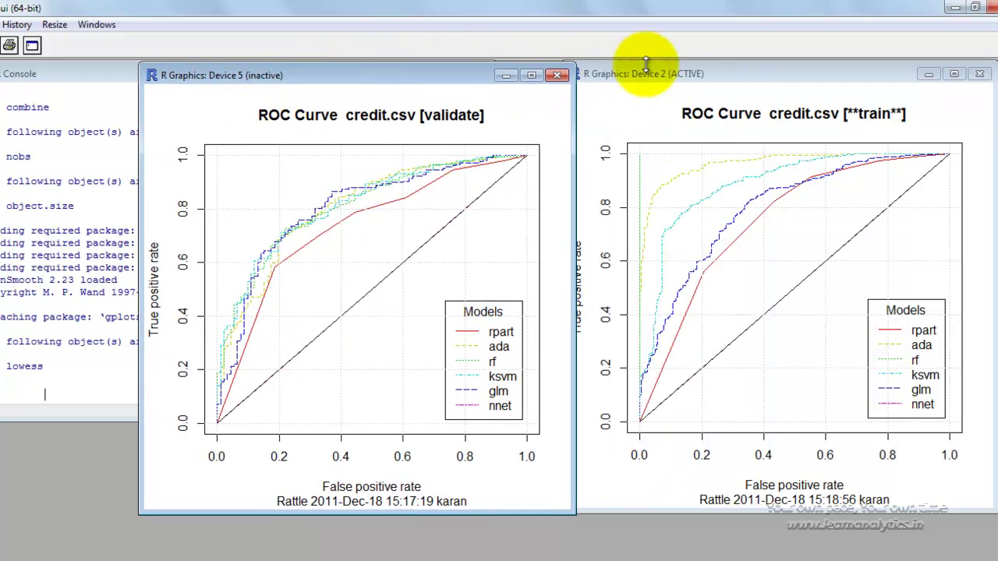
{"action": "left_click", "coordinate": [670, 75]}
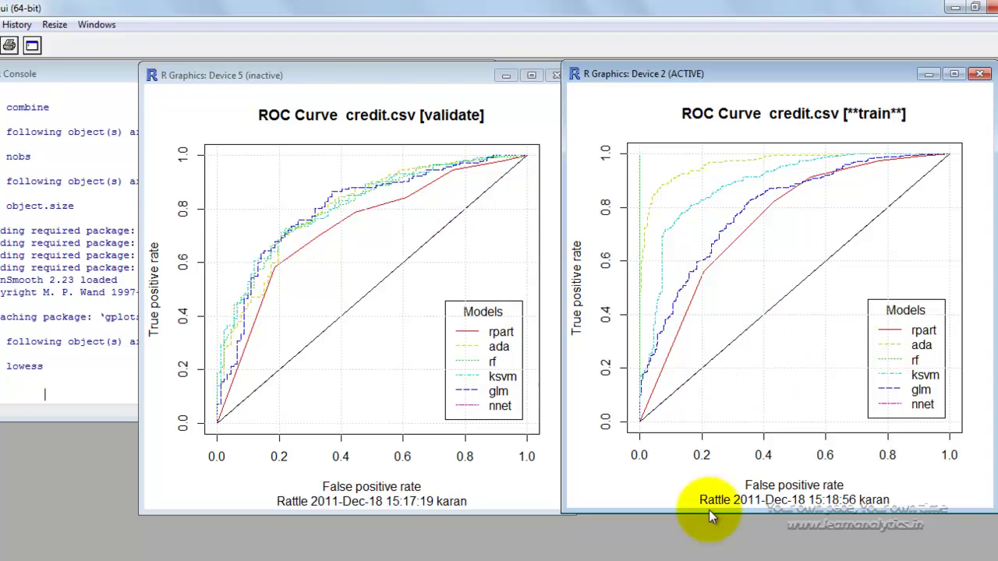
Return to Rattle and examine the training area under the ROC curve for the ada, rf, glm and rpart models.
{"action": "left_click", "coordinate": [711, 550]}
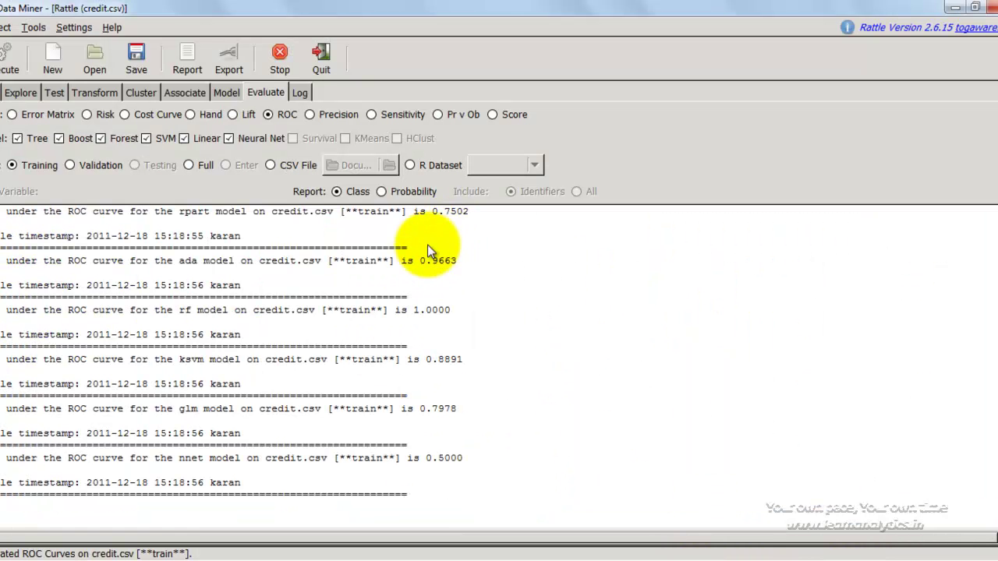
{"action": "left_click_drag", "start_coordinate": [113, 260], "coordinate": [324, 267]}
{"action": "left_click", "coordinate": [190, 263]}
{"action": "double_click", "coordinate": [184, 260]}
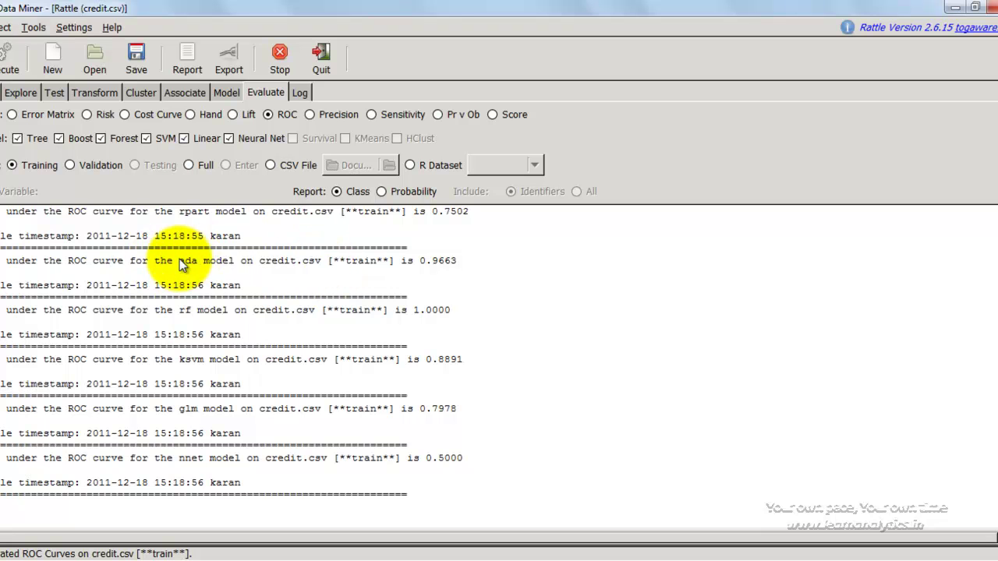
{"action": "double_click", "coordinate": [450, 261]}
{"action": "triple_click", "coordinate": [450, 261]}
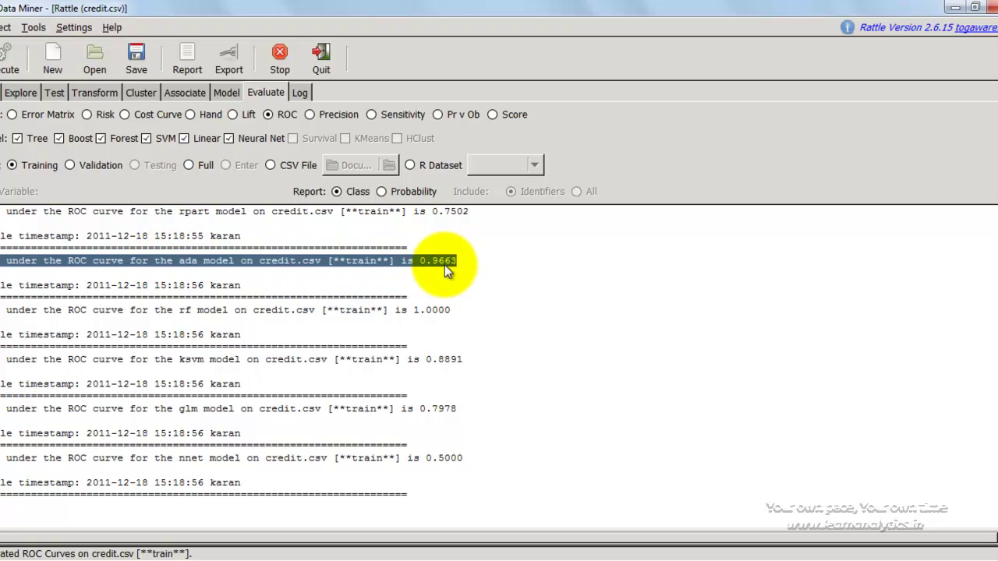
{"action": "double_click", "coordinate": [270, 309]}
{"action": "left_click", "coordinate": [422, 313]}
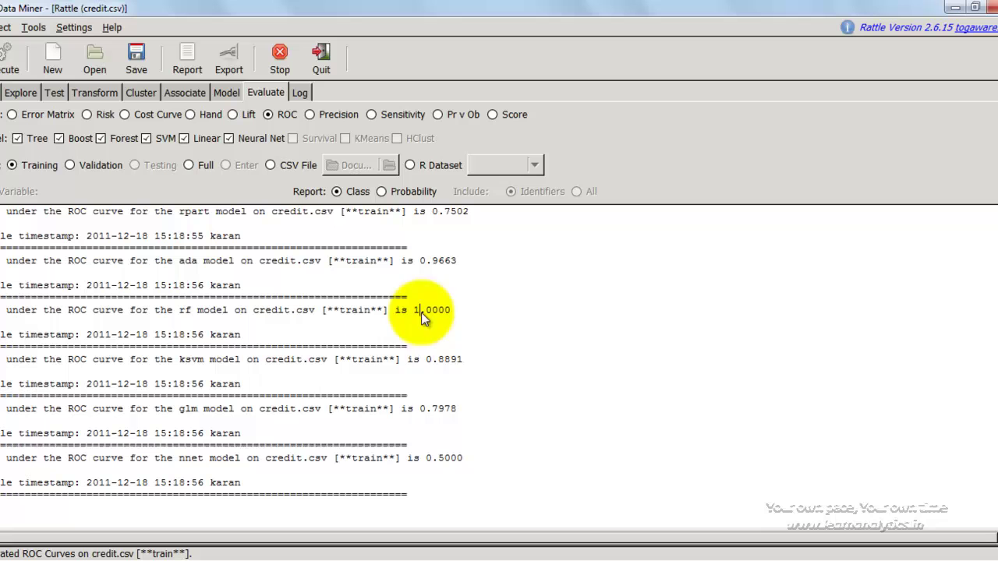
{"action": "left_click", "coordinate": [430, 411]}
{"action": "left_click_drag", "start_coordinate": [430, 410], "coordinate": [456, 411]}
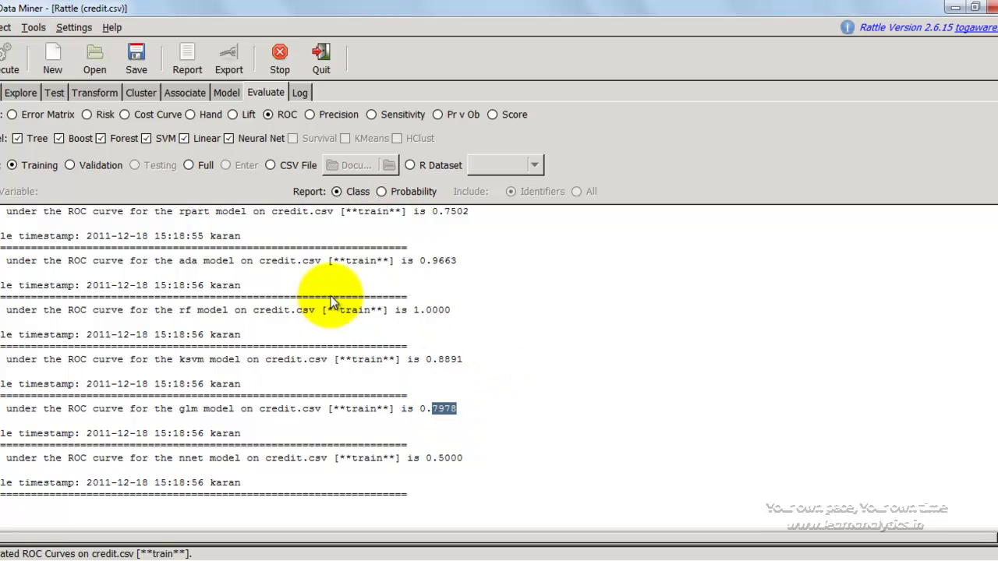
{"action": "left_click", "coordinate": [457, 218]}
{"action": "triple_click", "coordinate": [458, 212]}
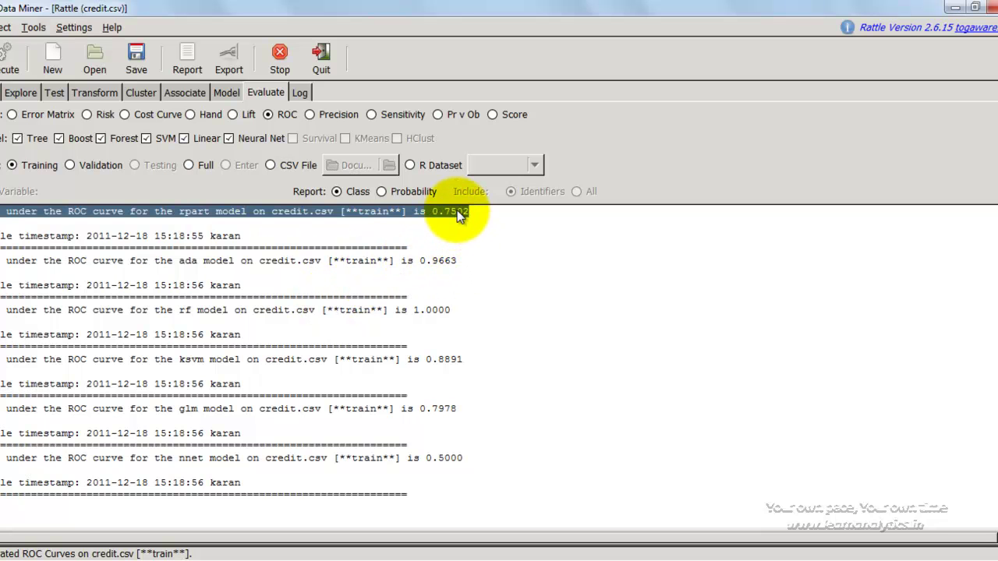
{"action": "triple_click", "coordinate": [458, 211]}
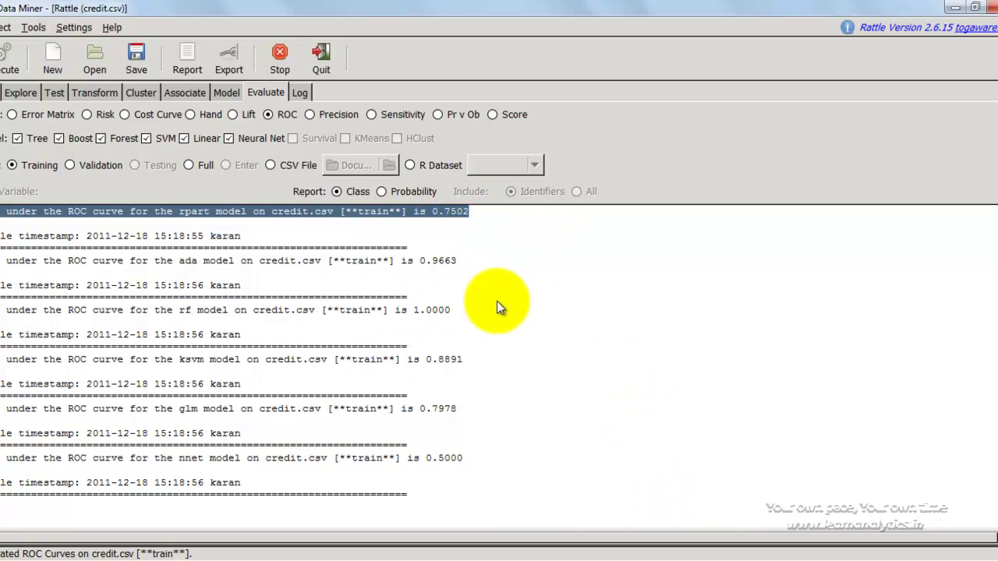
{"action": "triple_click", "coordinate": [436, 260]}
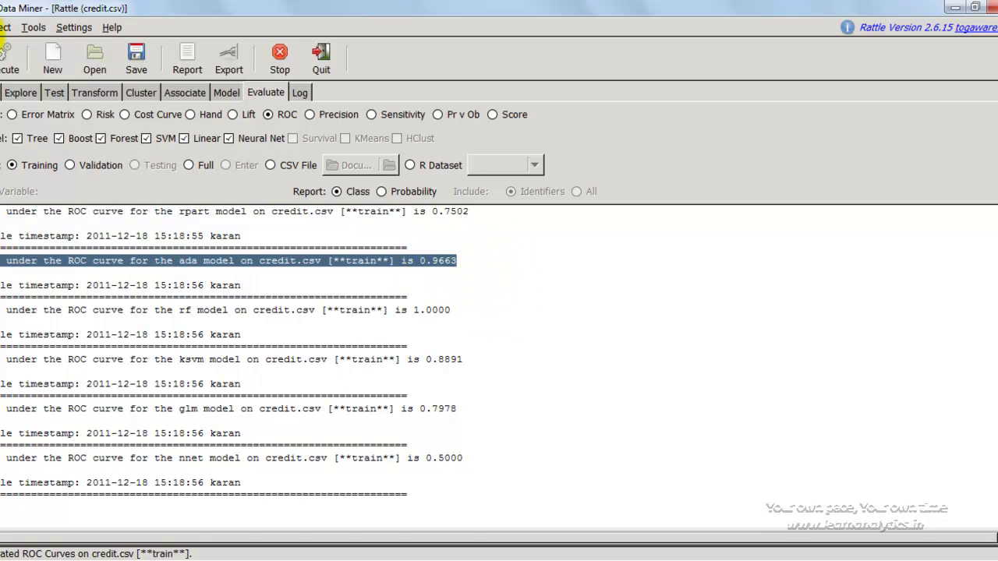
Change the role of the verw variable in the credit data to Ignore.
{"action": "left_click", "coordinate": [3, 93]}
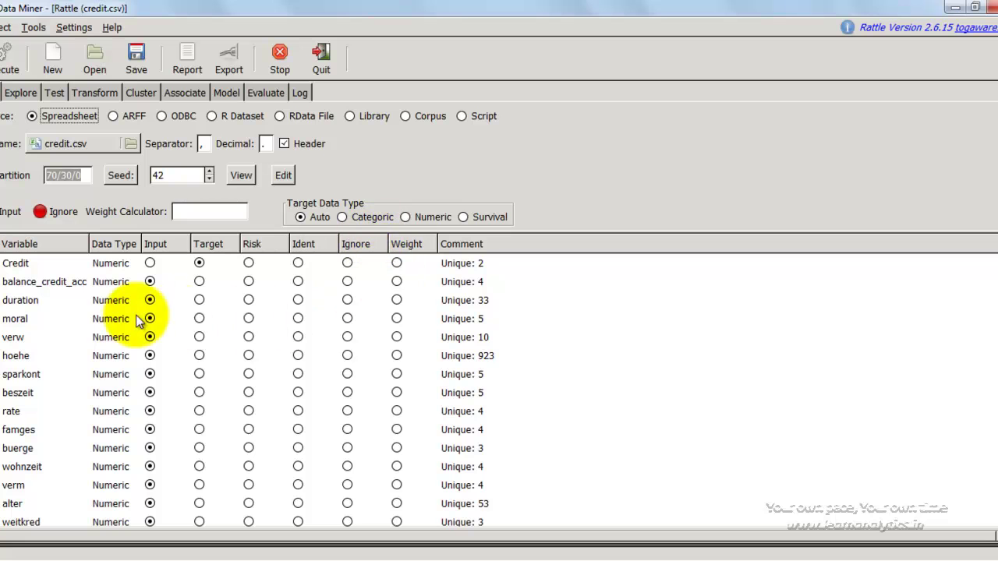
{"action": "left_click_drag", "start_coordinate": [995, 289], "coordinate": [997, 250]}
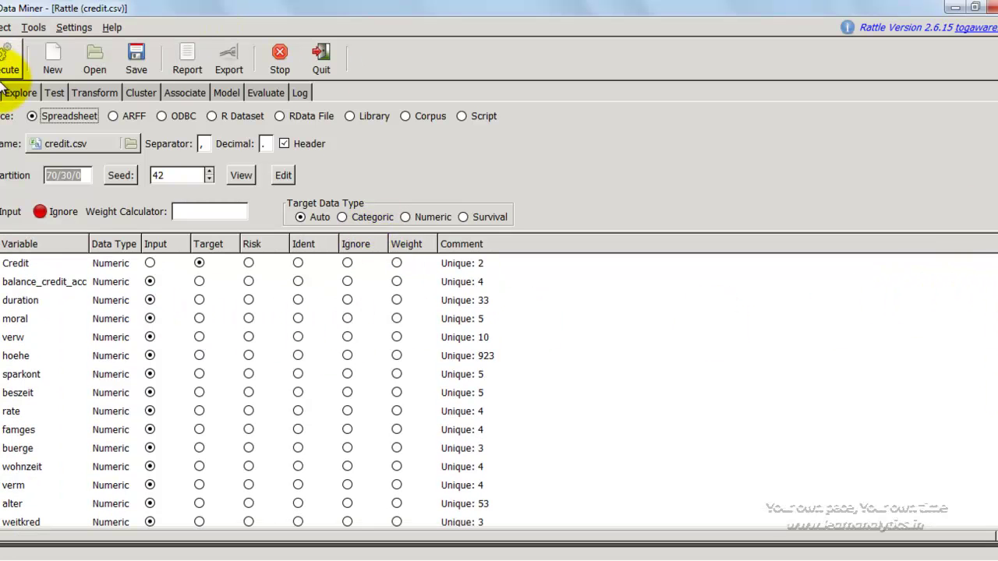
{"action": "left_click", "coordinate": [53, 342]}
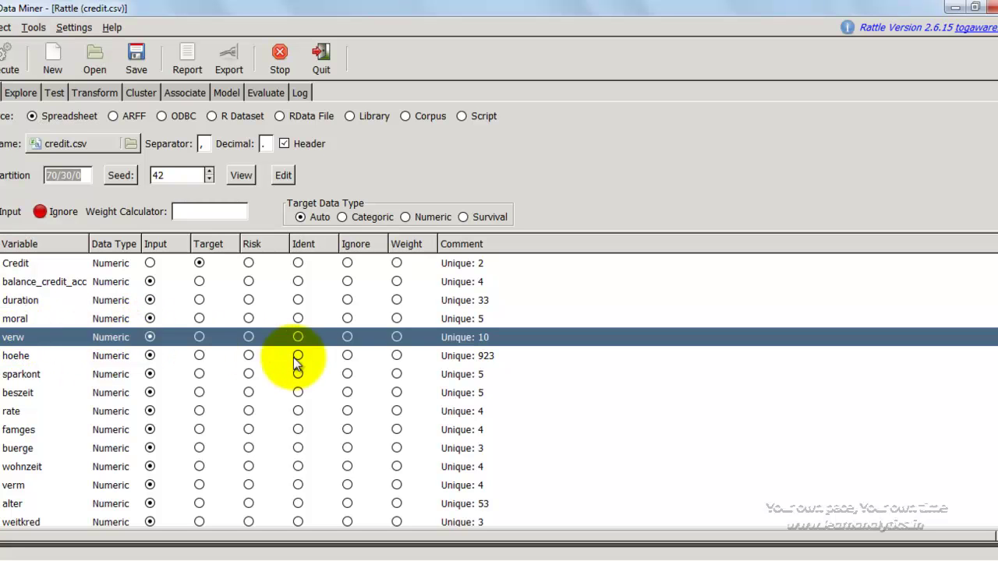
{"action": "left_click", "coordinate": [347, 337]}
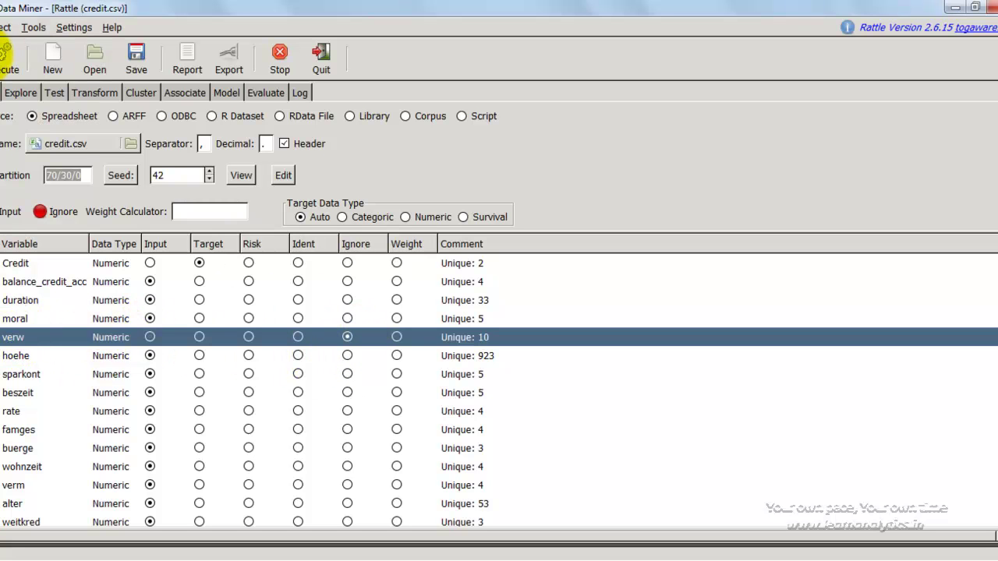
Review the model and evaluation results, the credit data's variable roles and the distribution exploration options.
{"action": "left_click", "coordinate": [233, 93]}
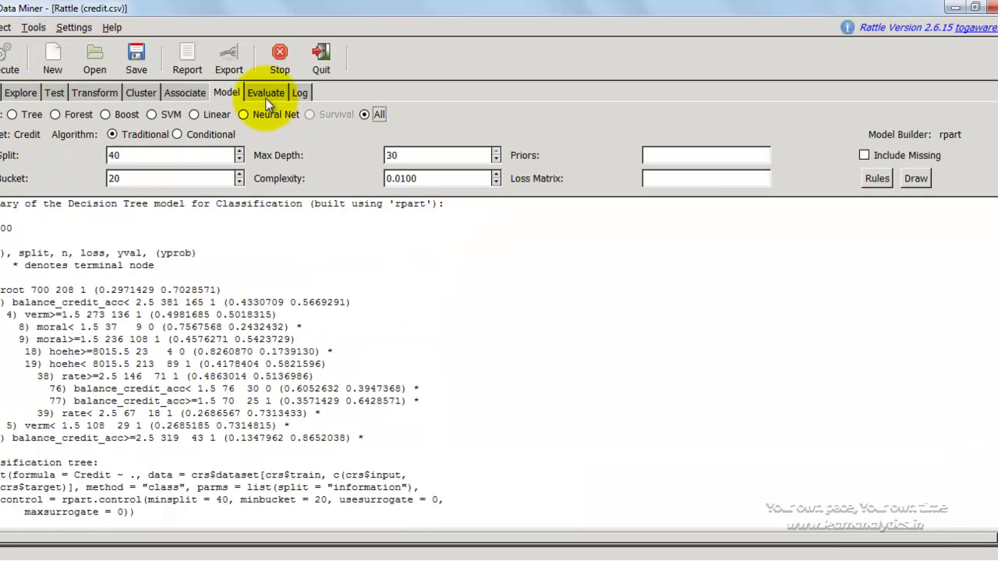
{"action": "left_click", "coordinate": [269, 91]}
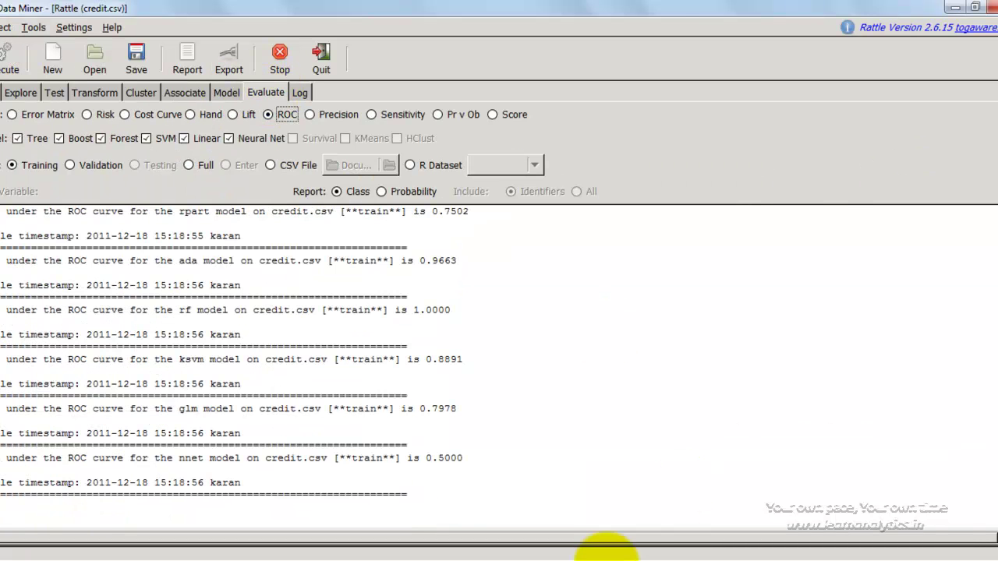
{"action": "left_click", "coordinate": [2, 93]}
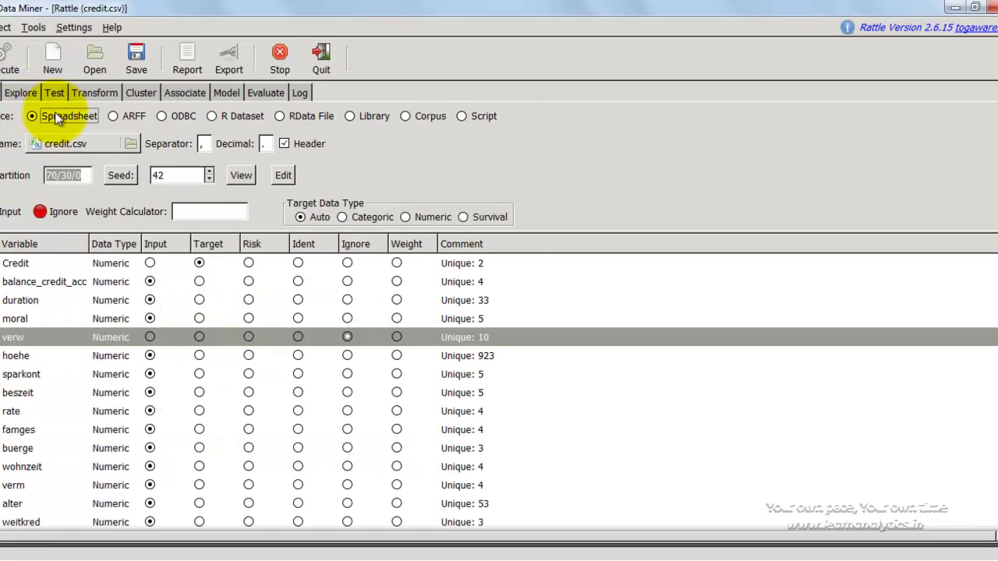
{"action": "left_click", "coordinate": [21, 91]}
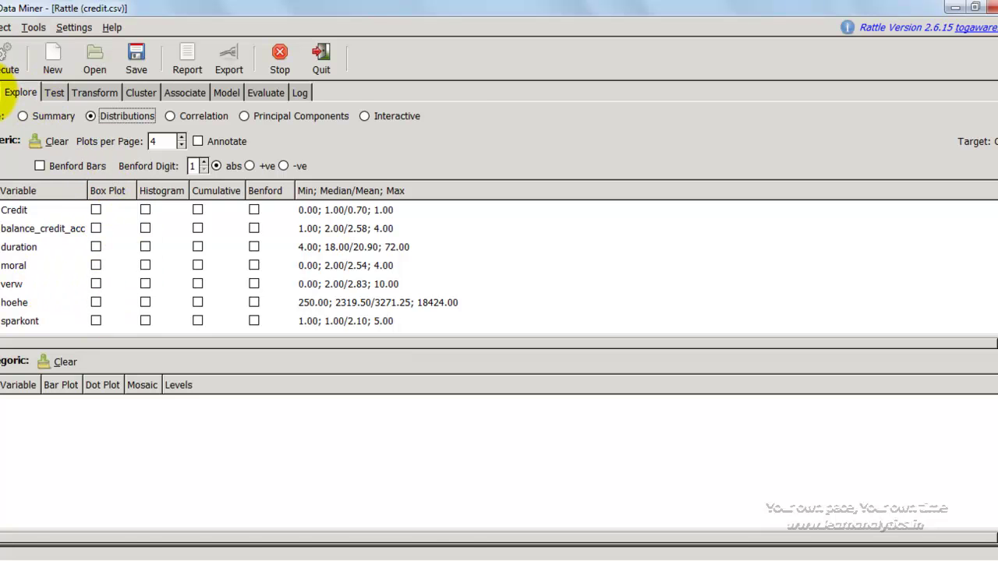
{"action": "left_click", "coordinate": [2, 92]}
{"action": "left_click", "coordinate": [38, 265]}
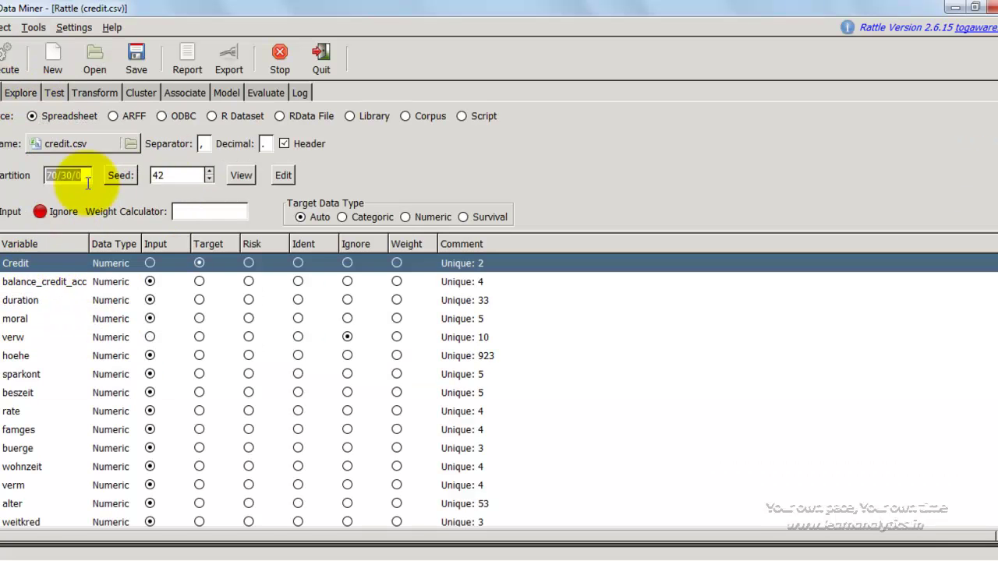
Review the model building and ROC evaluation settings, view the validation and training ROC plots side by side, and return to Rattle.
{"action": "left_click", "coordinate": [222, 92]}
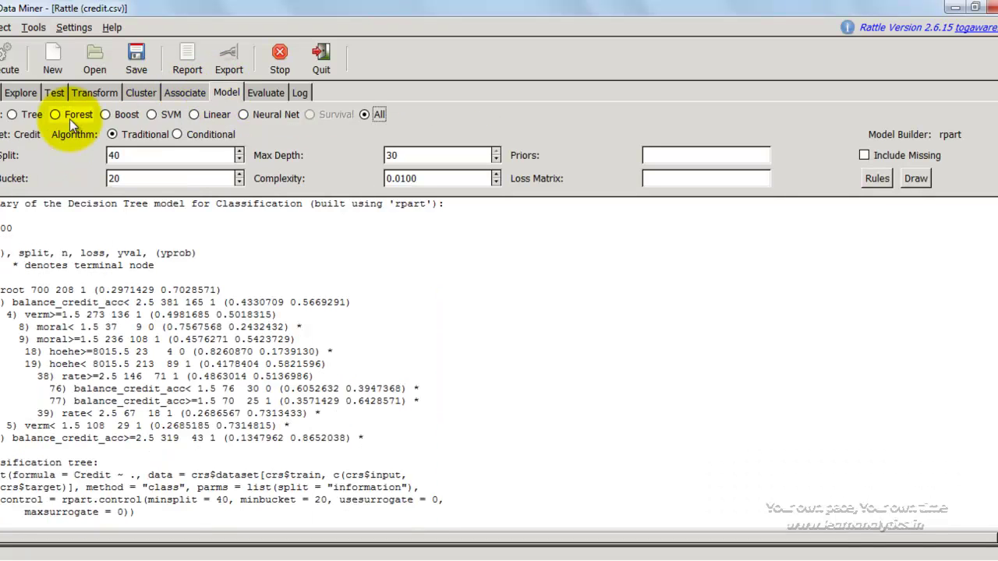
{"action": "left_click", "coordinate": [265, 93]}
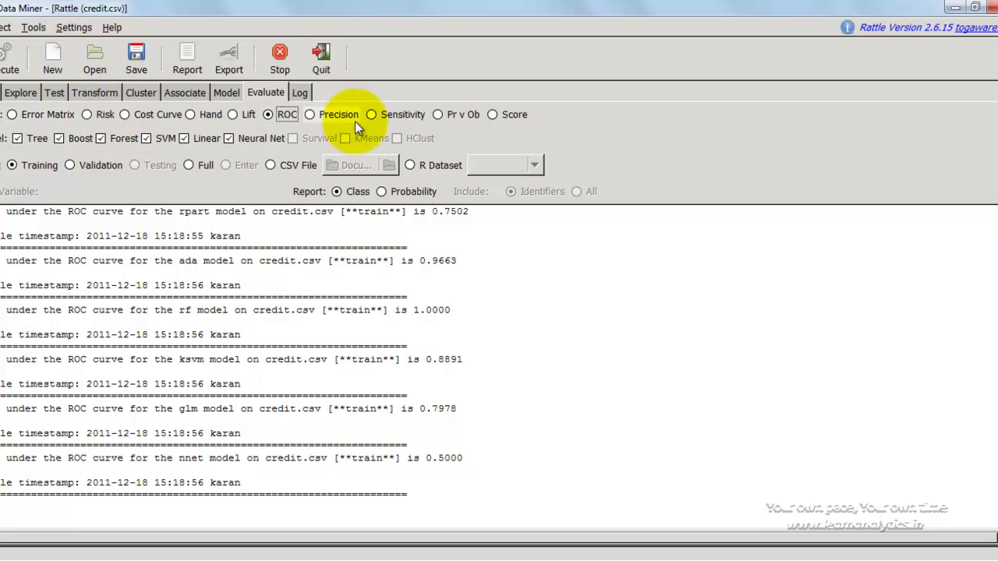
{"action": "left_click", "coordinate": [4, 62]}
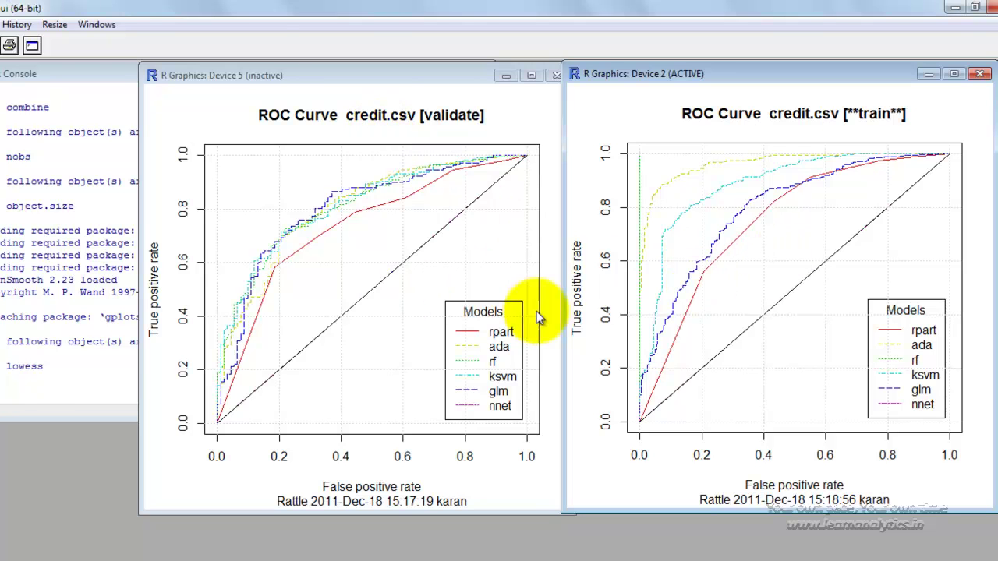
{"action": "left_click", "coordinate": [737, 552]}
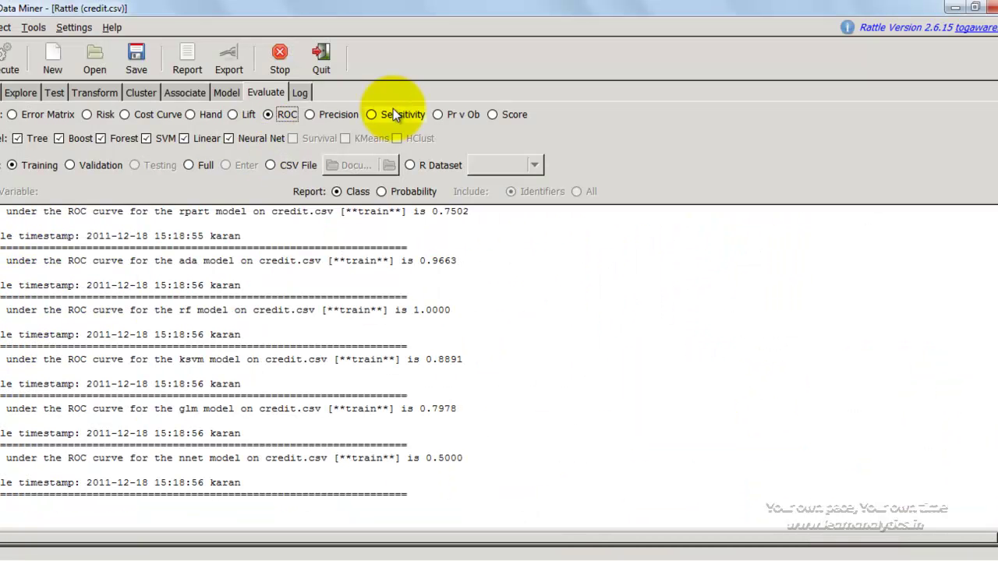